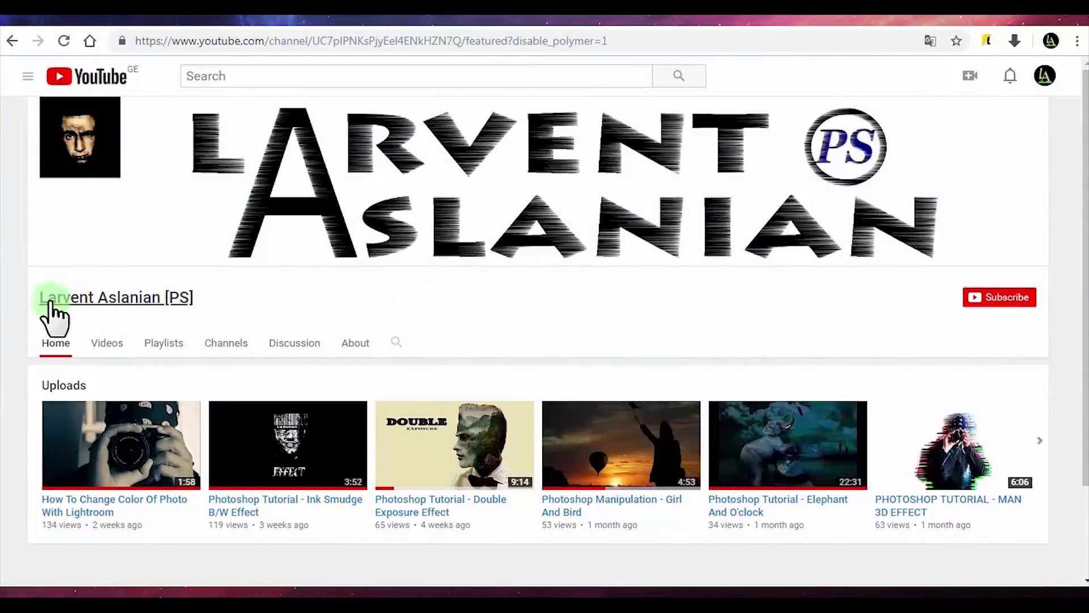
# Step: Browse the channel page and scroll through its uploaded videos
pyautogui.moveTo(33, 298); pyautogui.dragTo(131, 299)
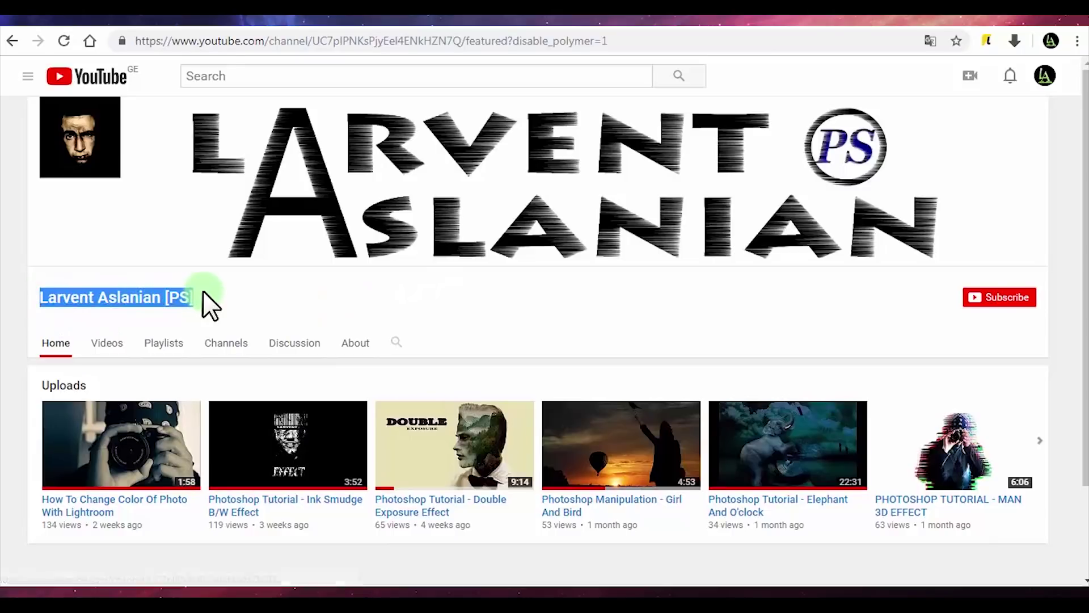
pyautogui.click(353, 290)
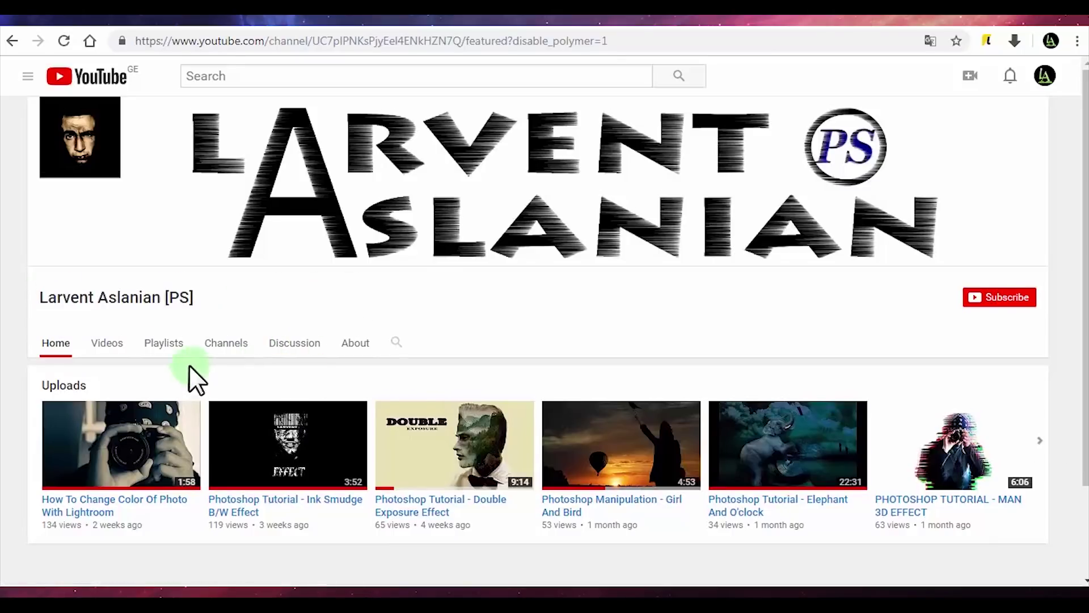
pyautogui.scroll(-2, 190, 374)
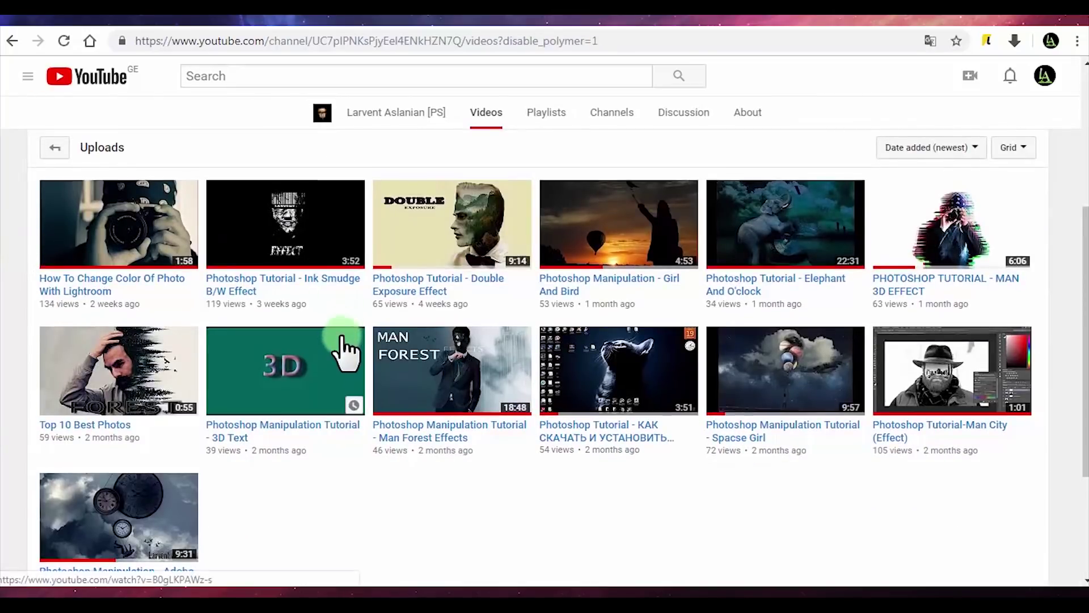
pyautogui.scroll(-3, 341, 363)
pyautogui.scroll(3, 340, 365)
pyautogui.scroll(4, 397, 380)
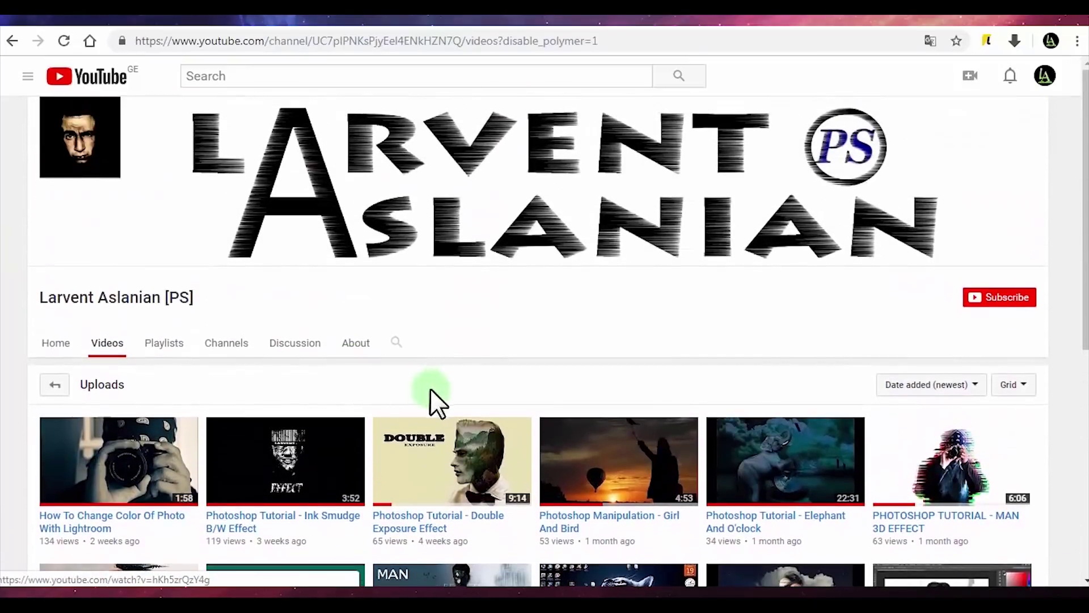
# Step: Subscribe to the channel and turn on all notifications for it
pyautogui.click(998, 300)
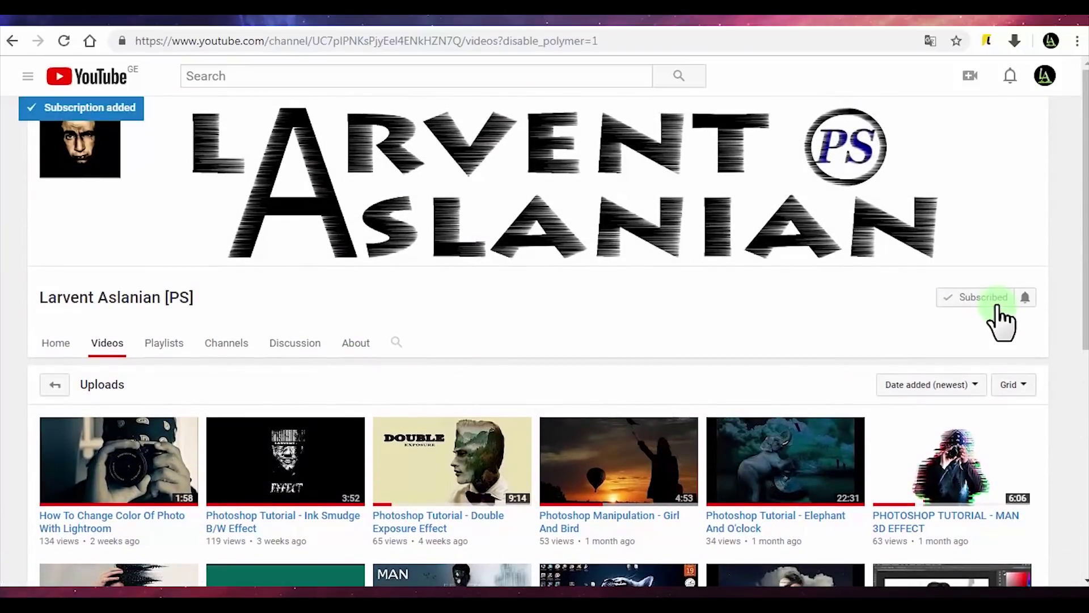
pyautogui.click(1024, 298)
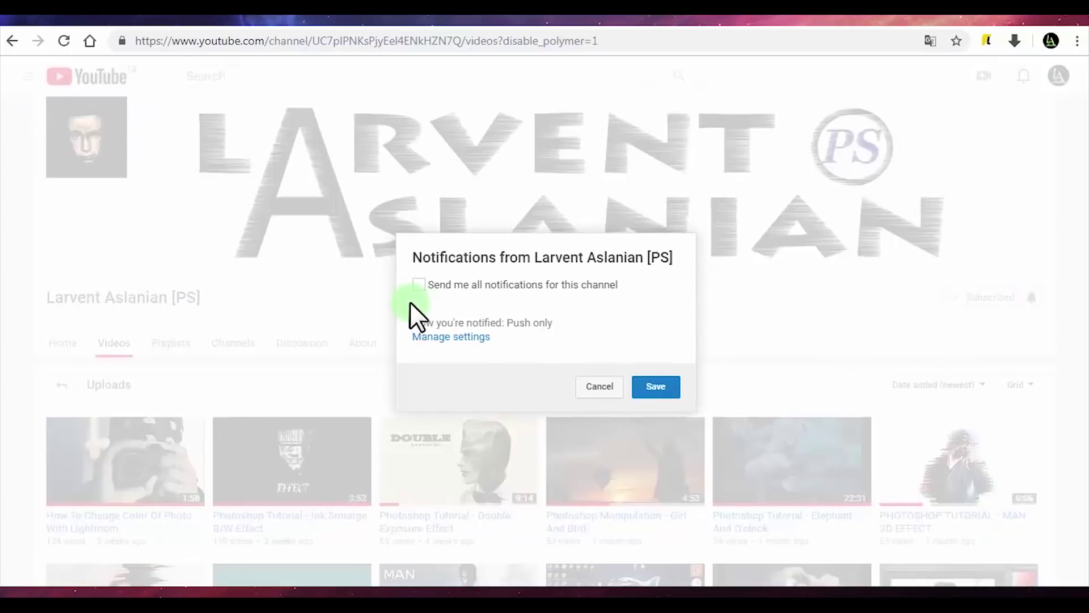
pyautogui.click(649, 387)
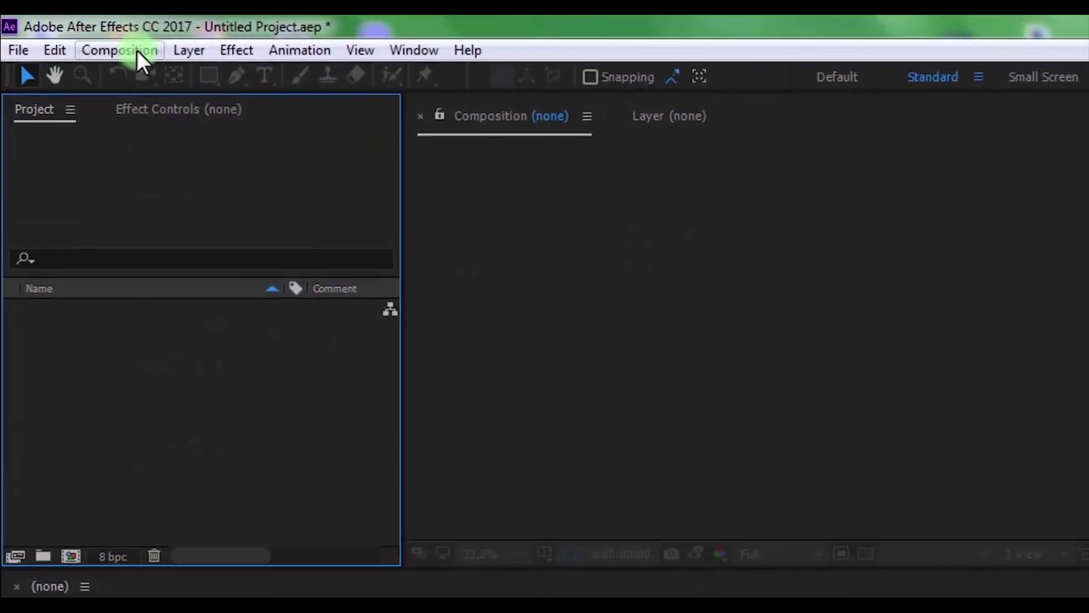
# Step: Create composition 'Text Transformation' at 1920×1080, 30 fps, 0:00:04:00 duration, black background
pyautogui.click(119, 45)
pyautogui.click(201, 69)
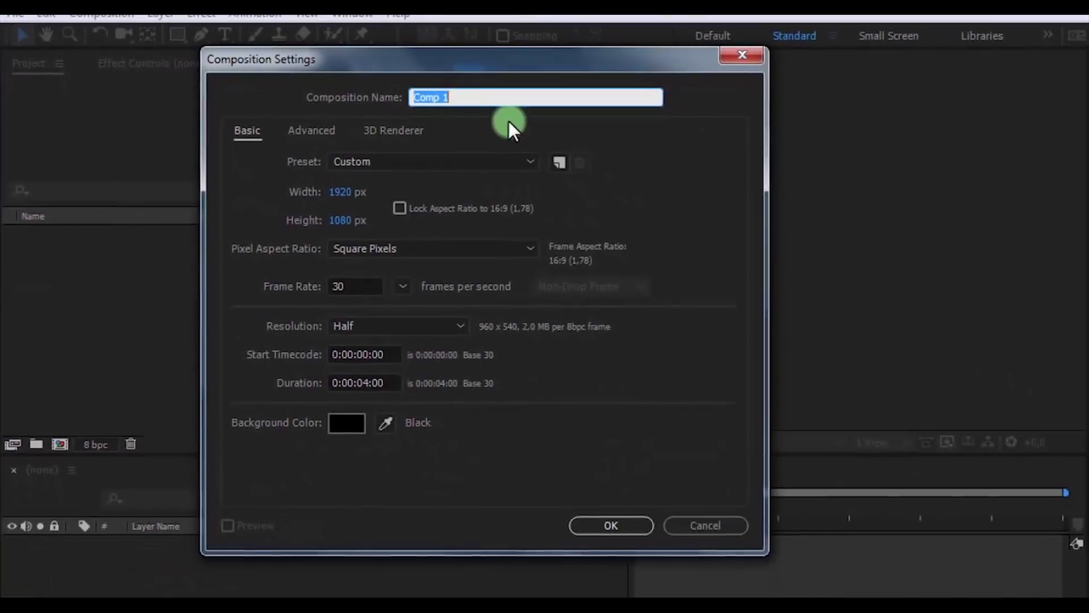
pyautogui.write('Text')
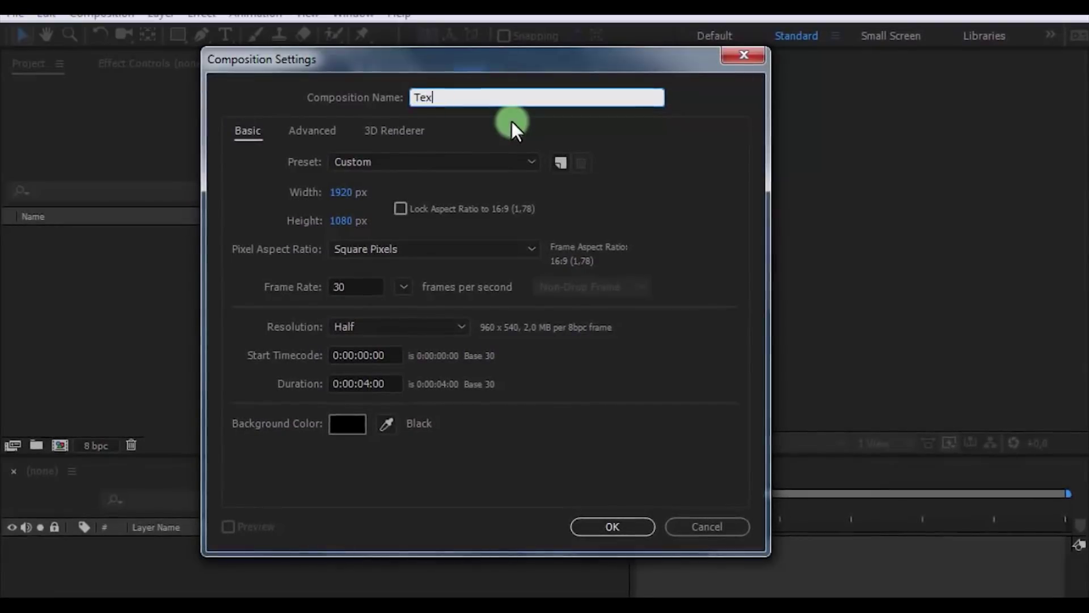
pyautogui.write(' Transform')
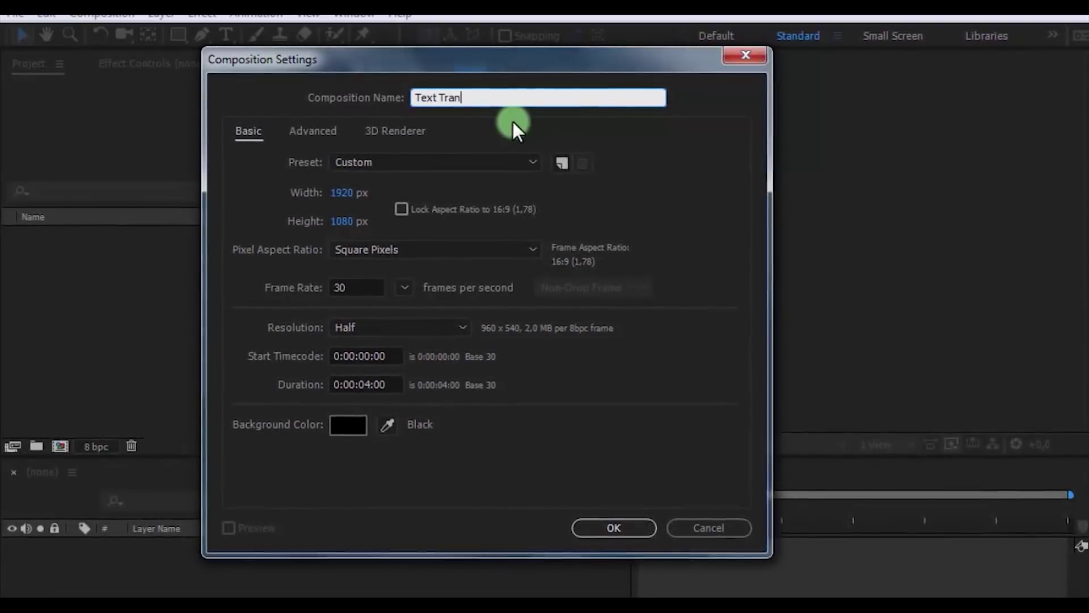
pyautogui.write('ation')
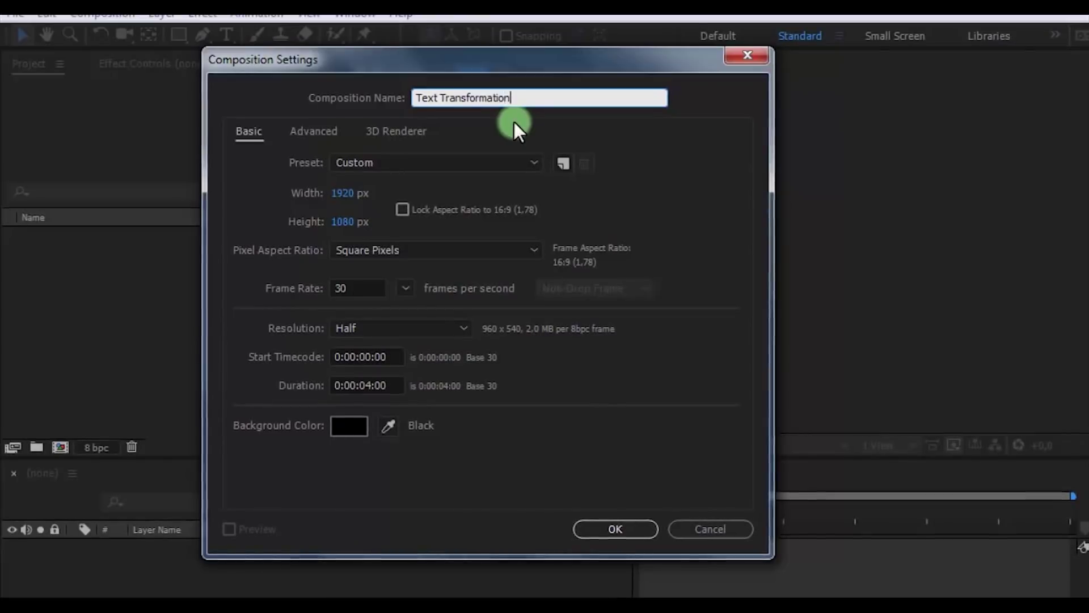
pyautogui.click(514, 121)
pyautogui.click(348, 181)
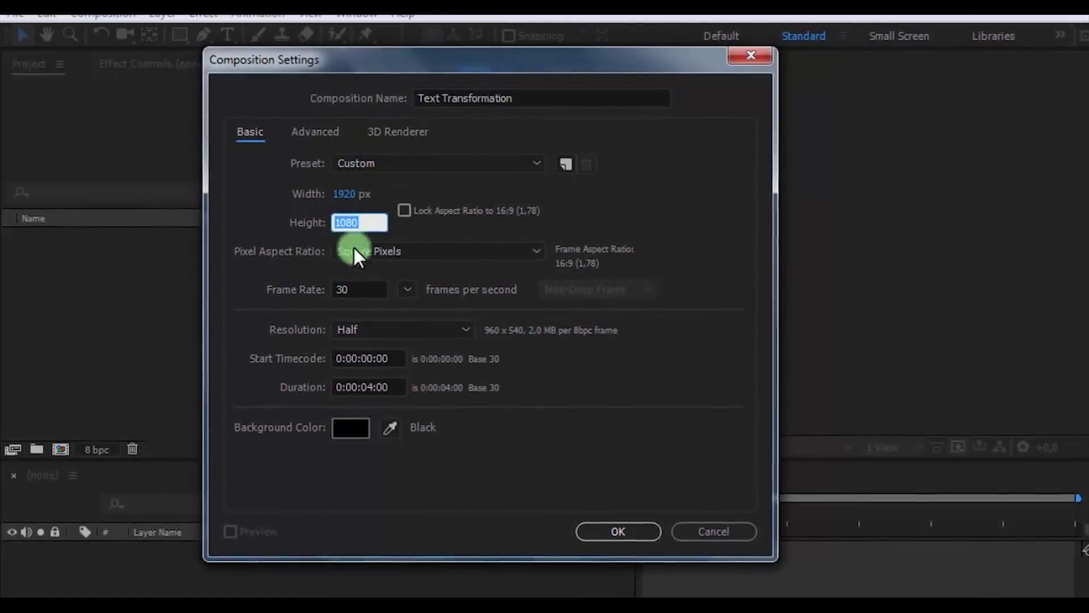
pyautogui.click(383, 290)
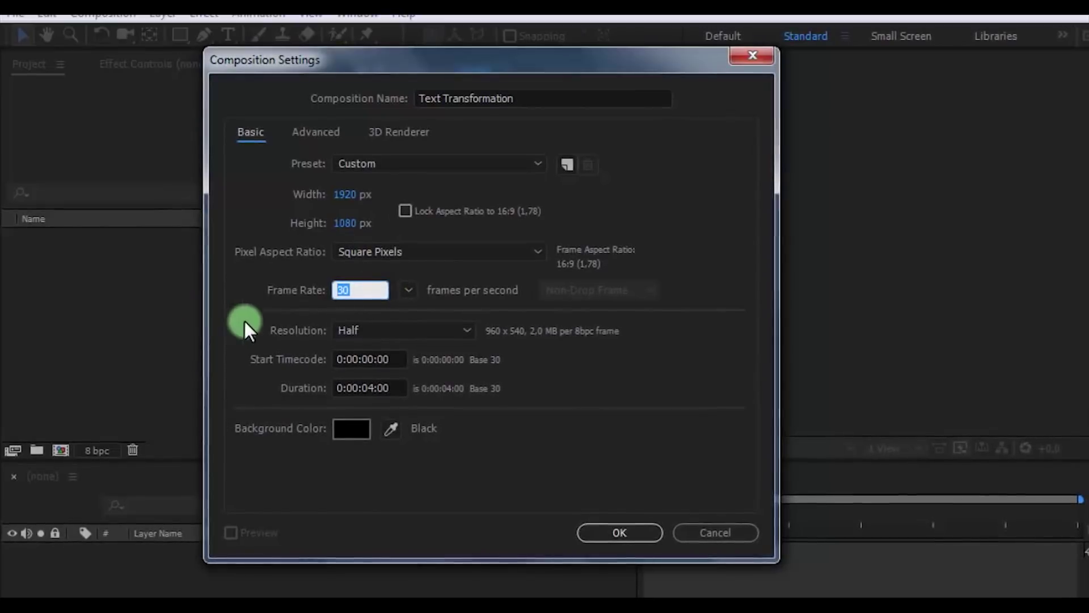
pyautogui.click(341, 387)
pyautogui.click(513, 438)
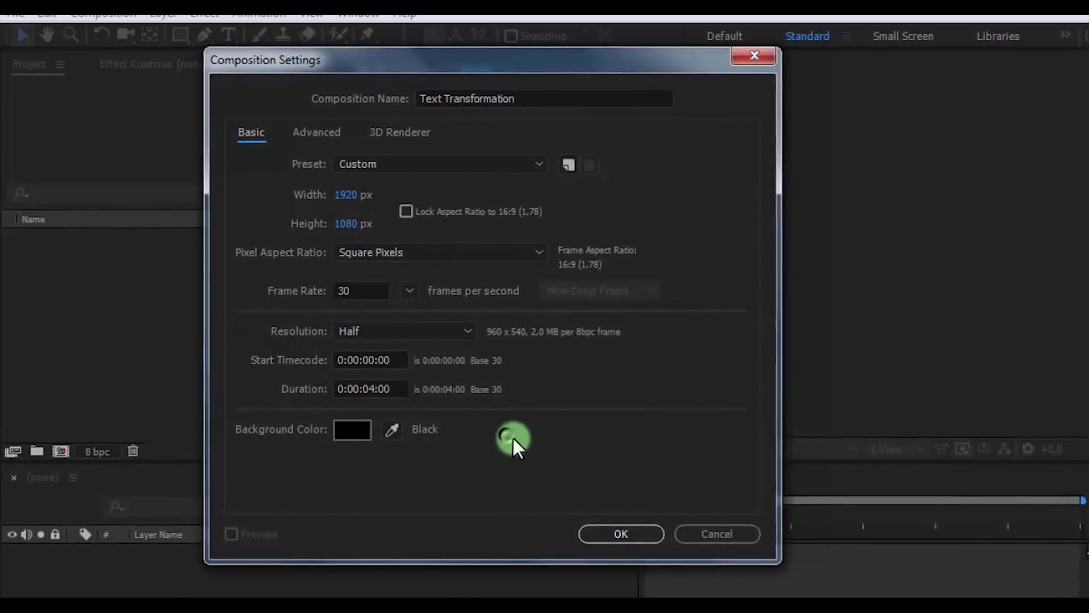
pyautogui.click(621, 531)
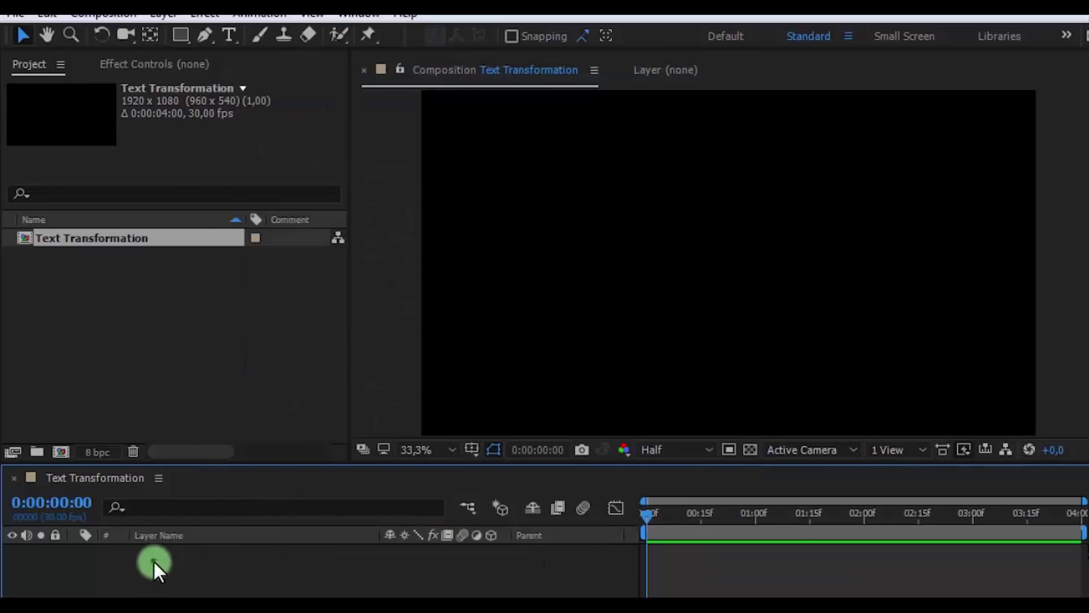
# Step: Add a HELLO text layer and colour it blue-violet 3600FF
pyautogui.click(229, 35)
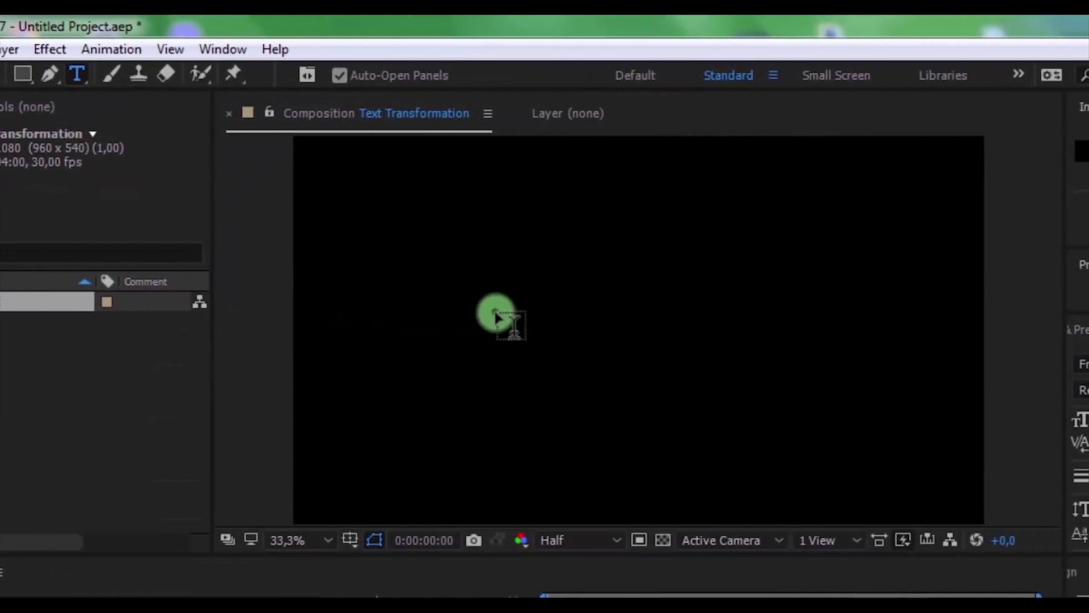
pyautogui.click(676, 318)
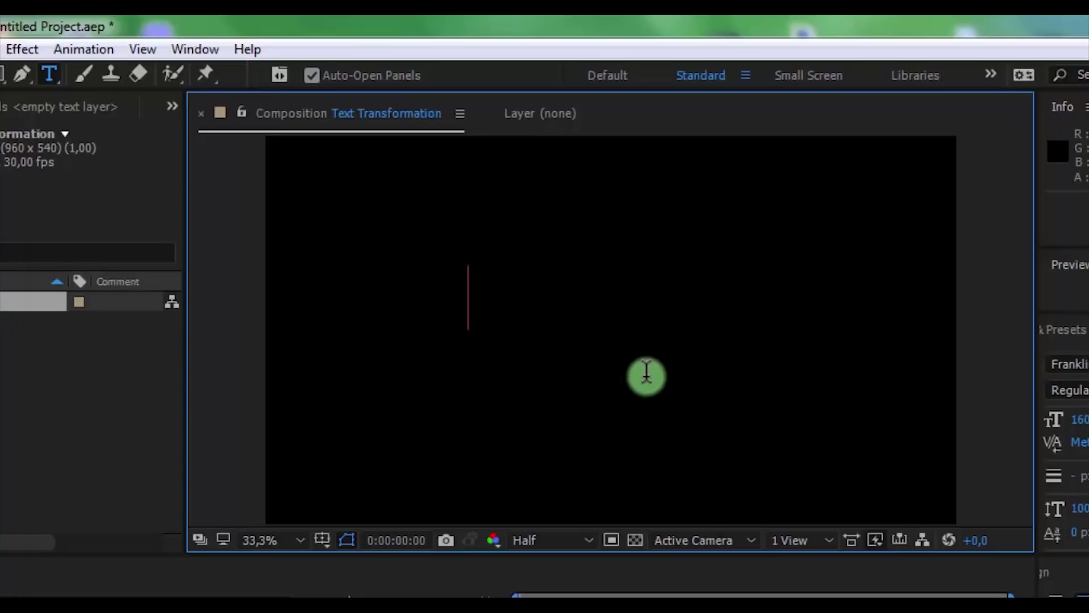
pyautogui.write('HELLO')
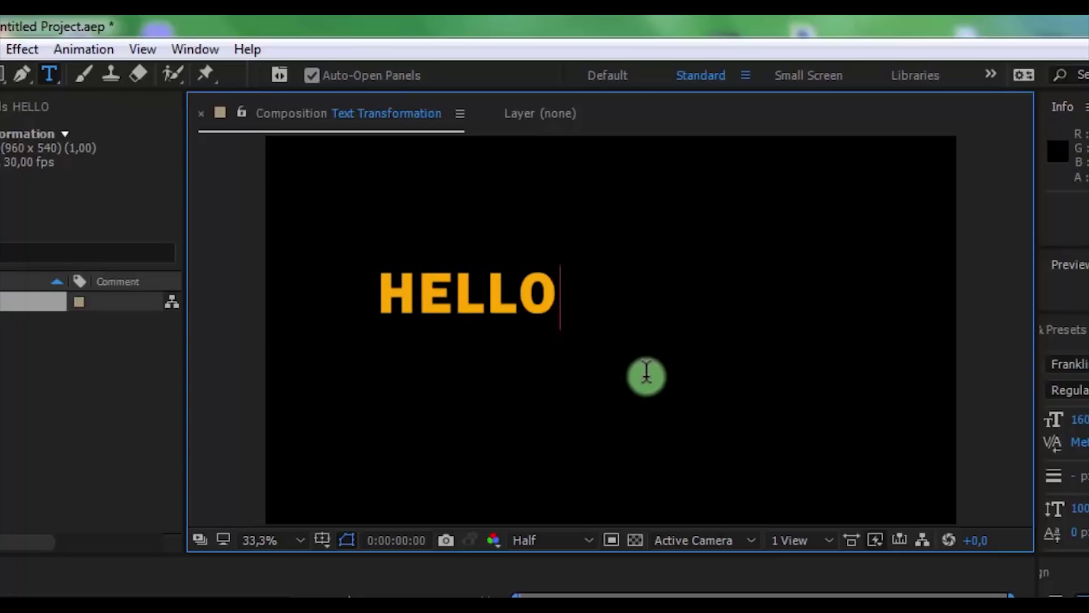
pyautogui.hotkey('ctrl', 'a')
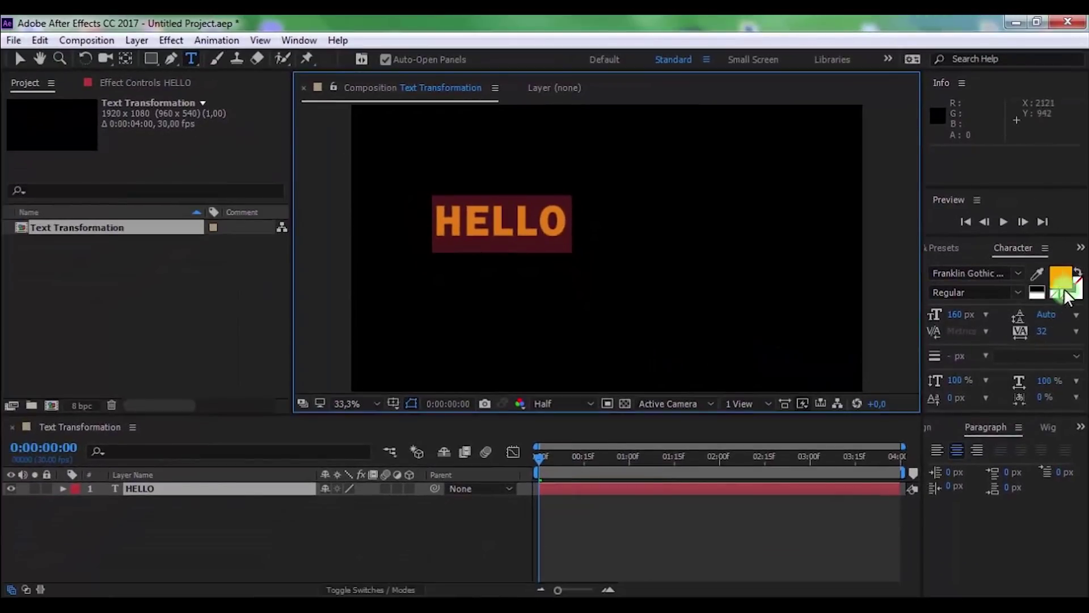
pyautogui.click(1064, 293)
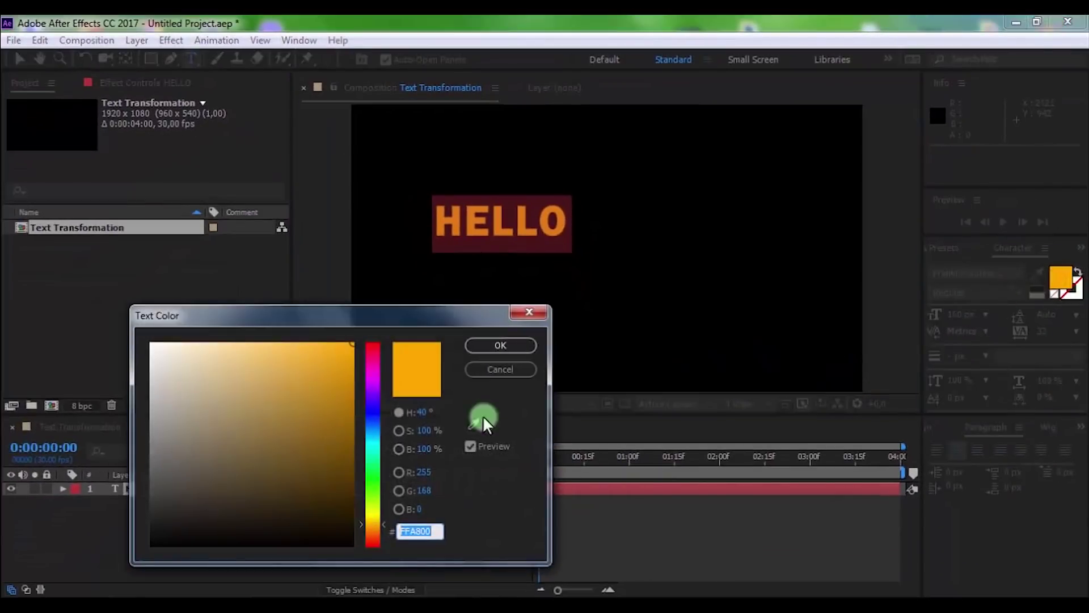
pyautogui.click(370, 411)
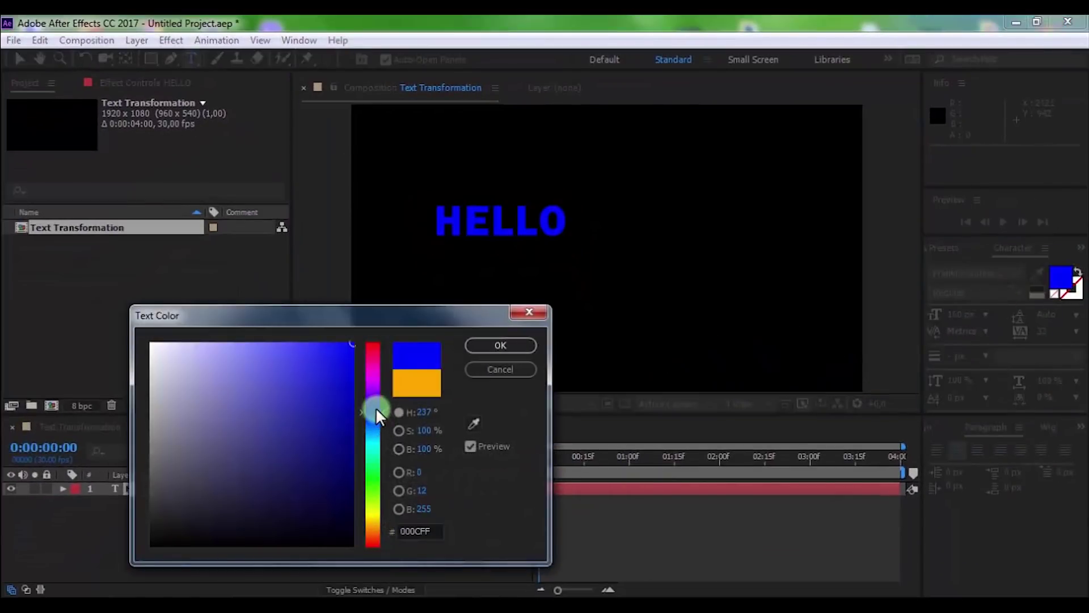
pyautogui.moveTo(377, 408); pyautogui.dragTo(387, 402)
pyautogui.click(519, 352)
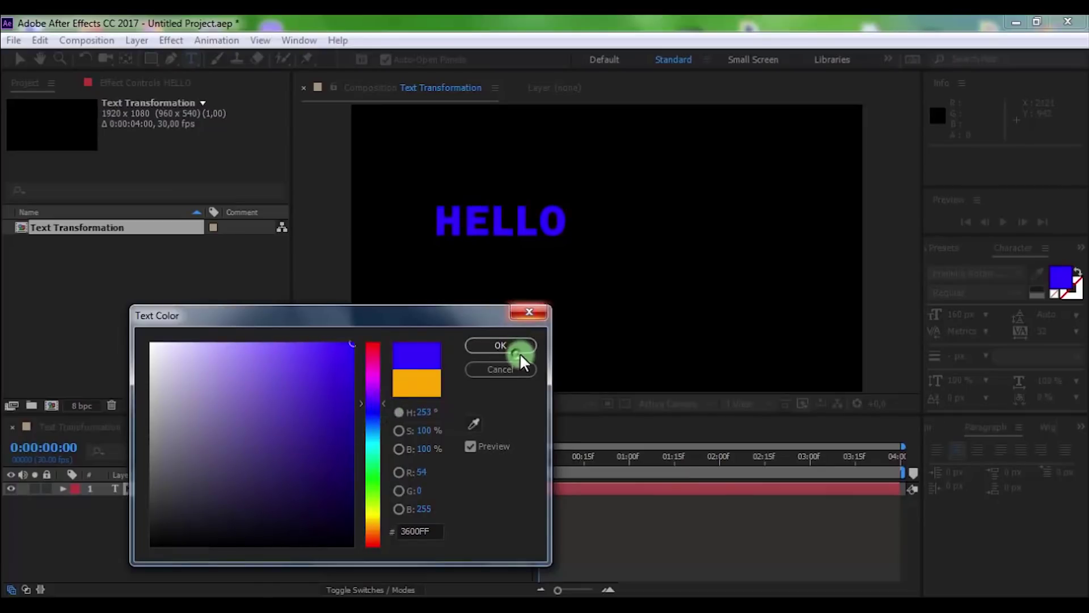
# Step: Centre the HELLO layer horizontally and vertically in the composition
pyautogui.click(826, 387)
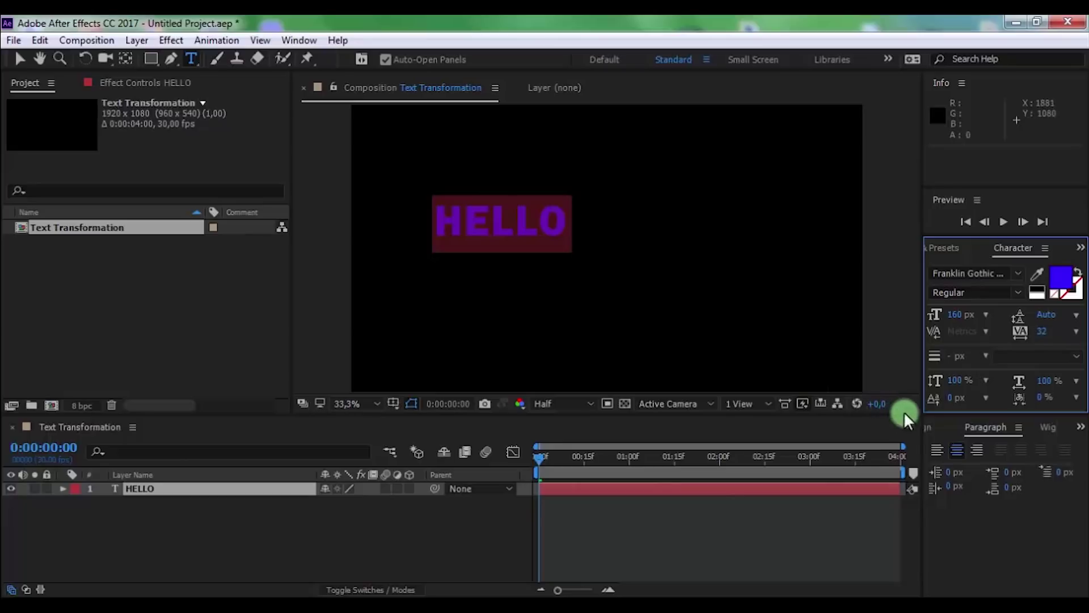
pyautogui.click(929, 425)
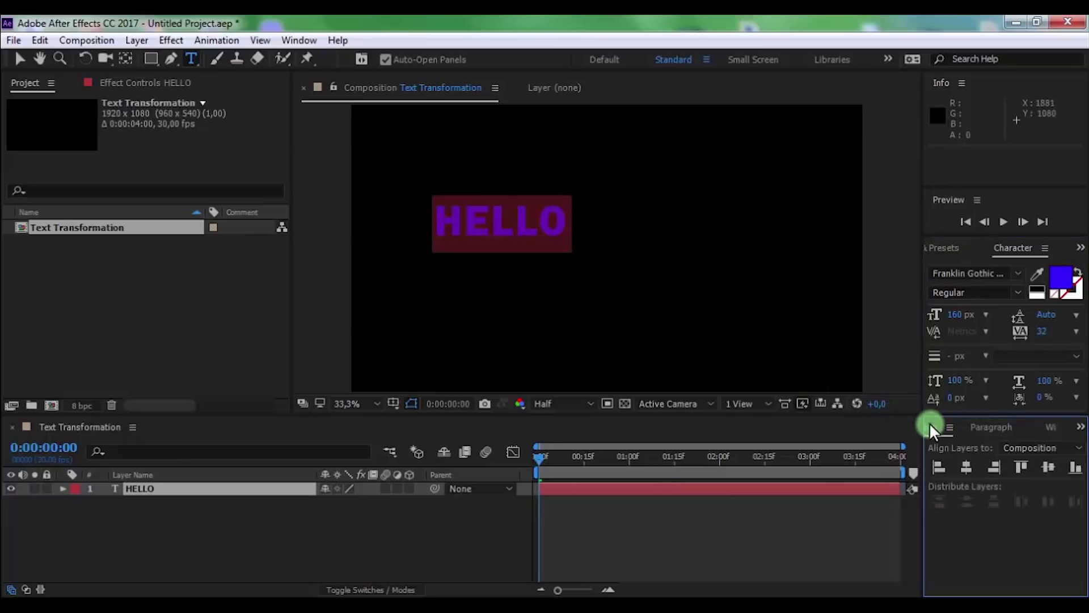
pyautogui.click(963, 468)
pyautogui.click(1046, 468)
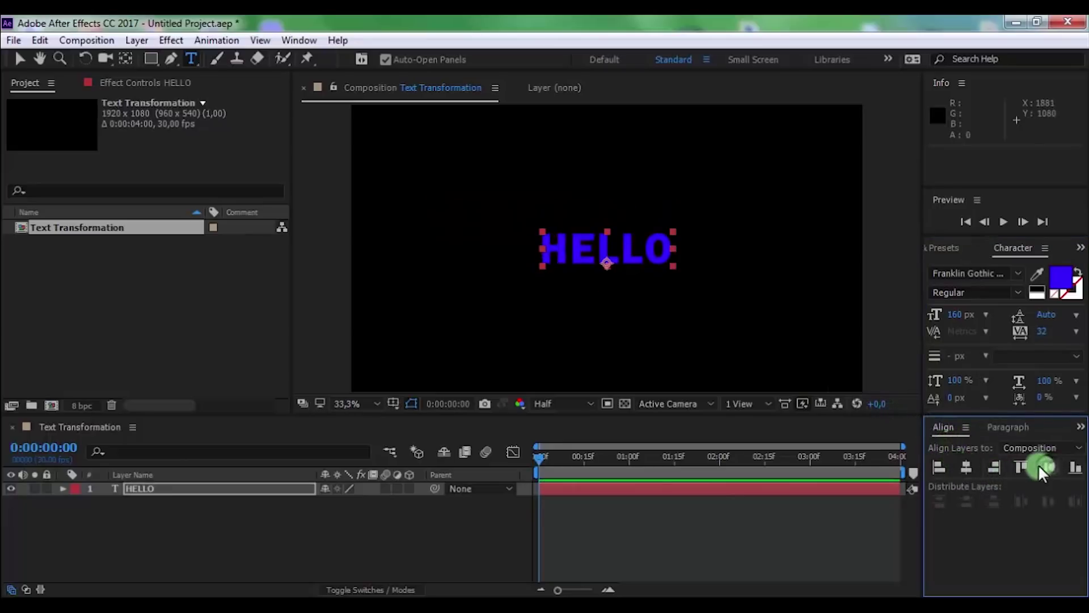
pyautogui.click(774, 516)
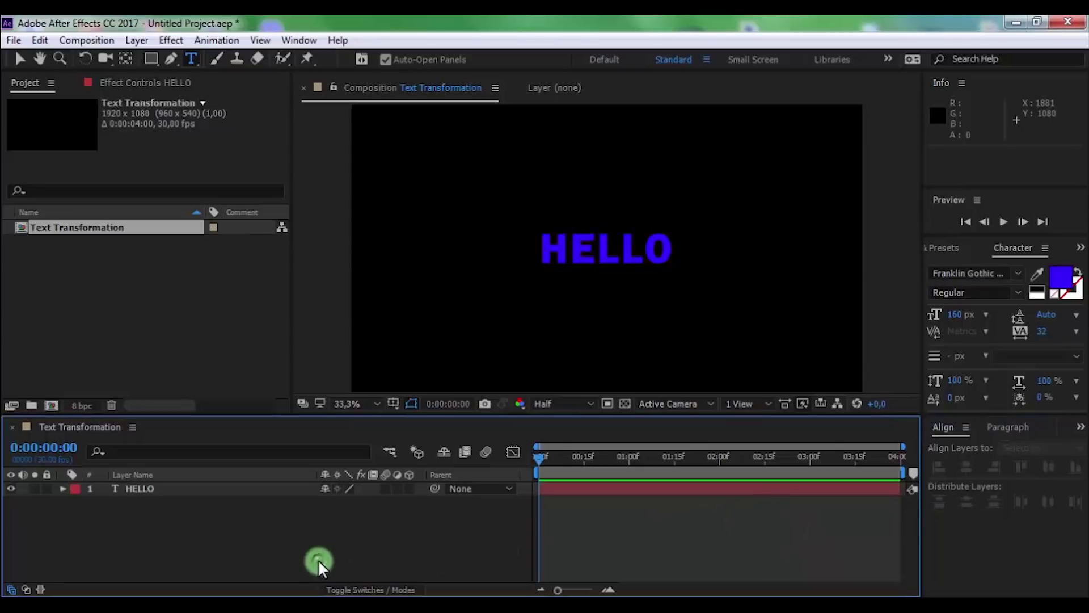
# Step: Add a new solid layer named BG
pyautogui.rightClick(179, 527)
pyautogui.moveTo(263, 350)
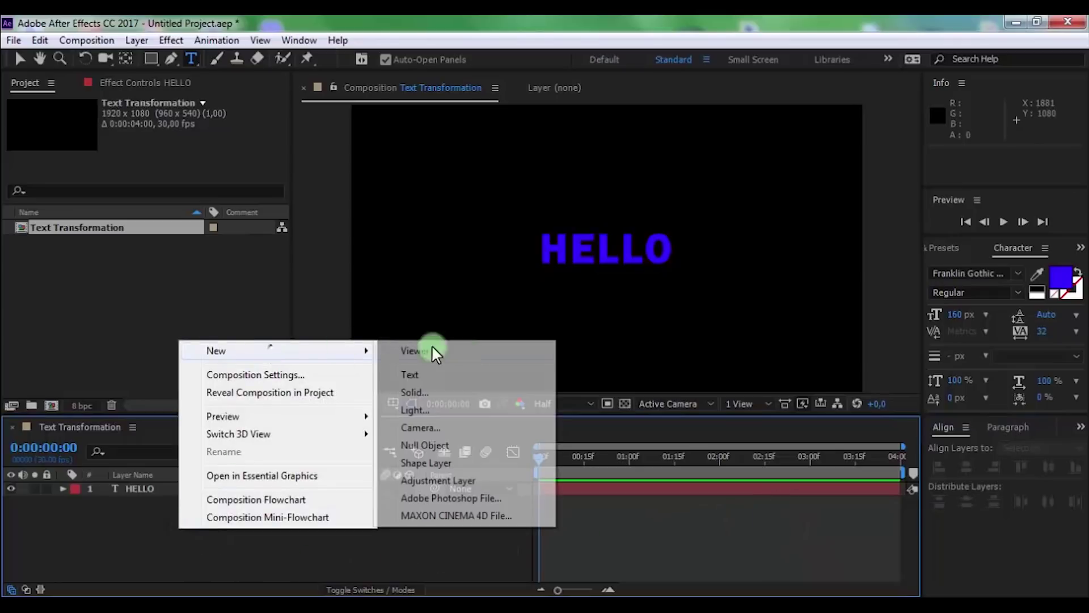
pyautogui.click(414, 394)
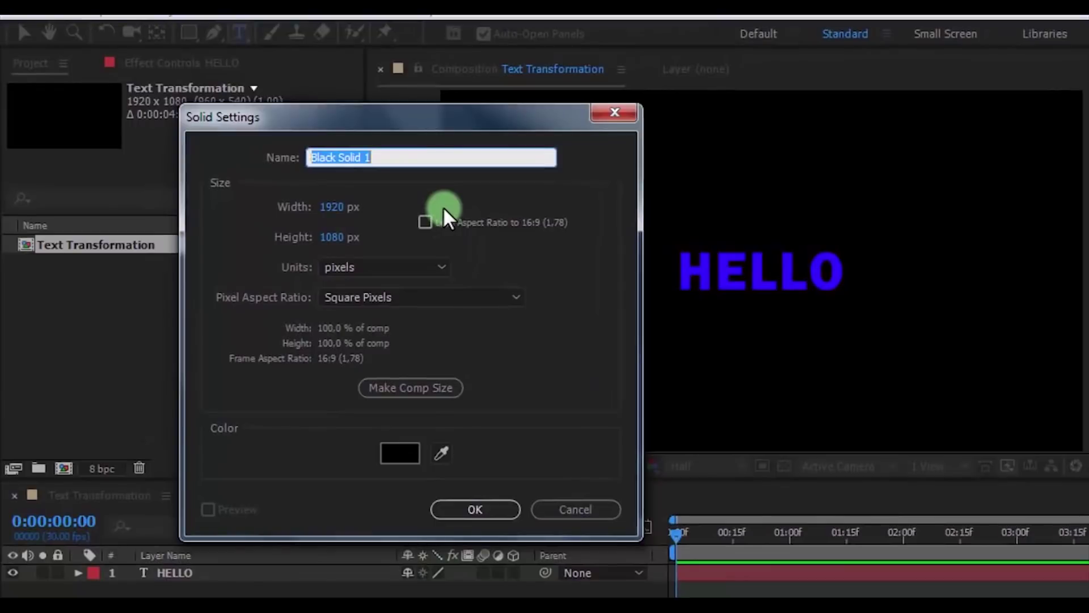
pyautogui.write('BG')
pyautogui.click(464, 502)
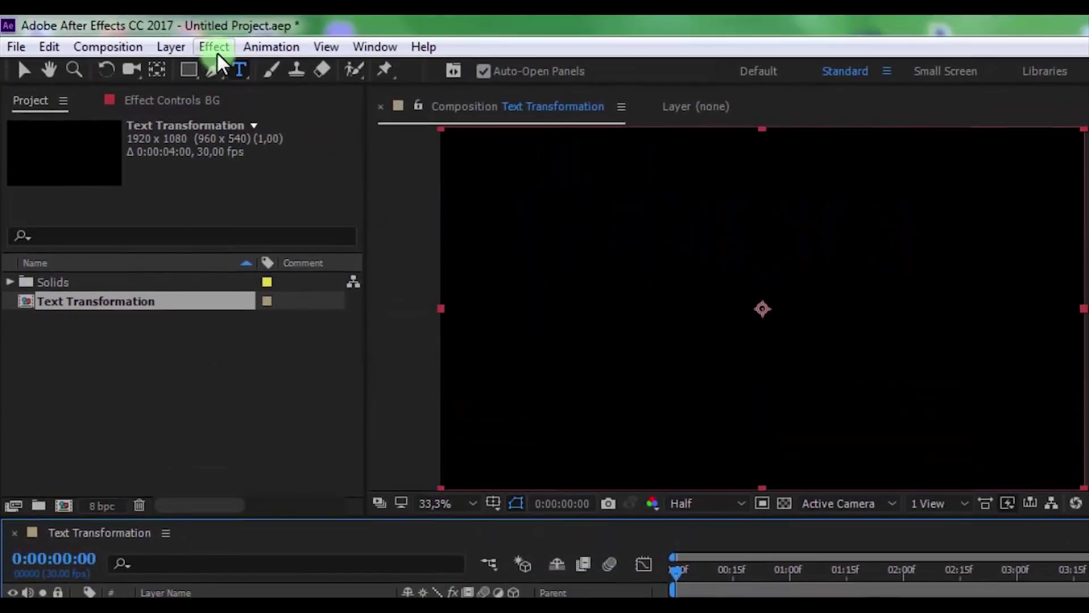
# Step: Apply a black-to-white Gradient Ramp from Effect > Generate to BG
pyautogui.click(216, 48)
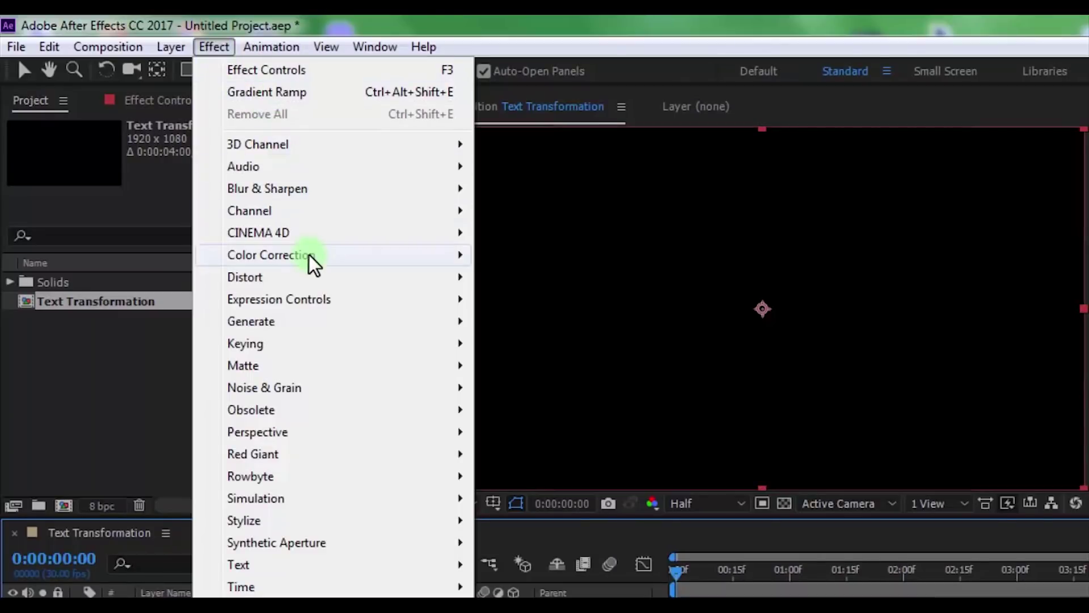
pyautogui.moveTo(312, 321)
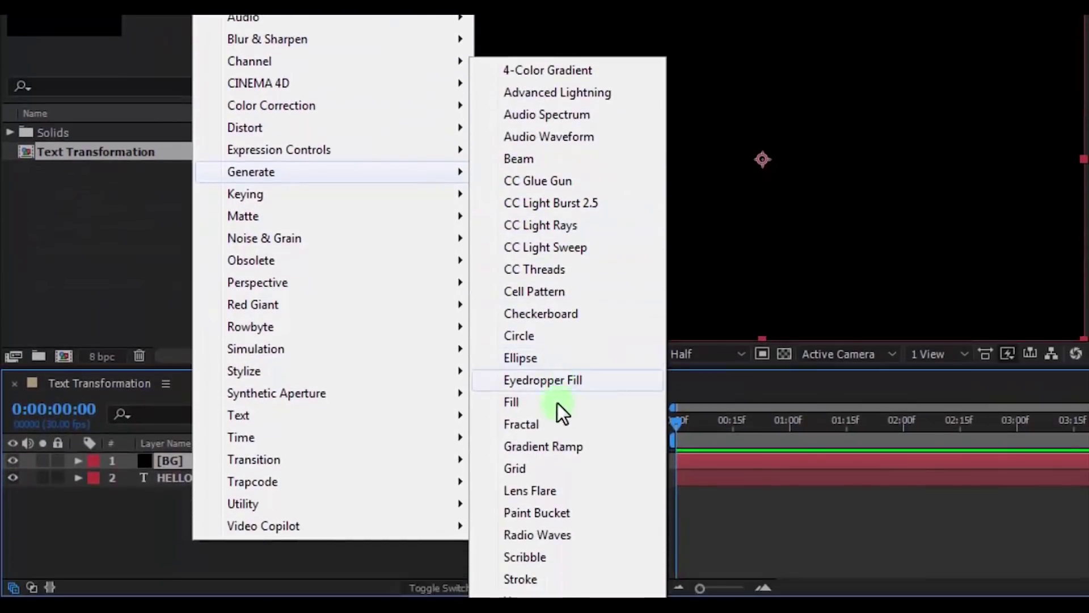
pyautogui.click(552, 446)
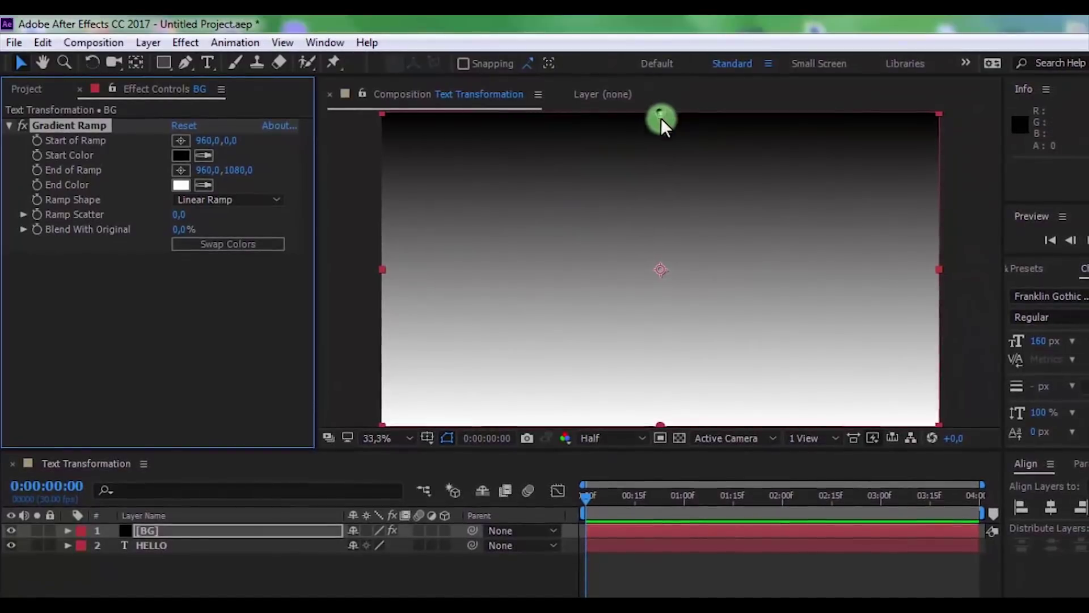
# Step: Reposition the ramp's start and end points so the gradient runs horizontally
pyautogui.moveTo(662, 114); pyautogui.dragTo(692, 173)
pyautogui.moveTo(717, 236); pyautogui.dragTo(738, 261)
pyautogui.click(656, 422)
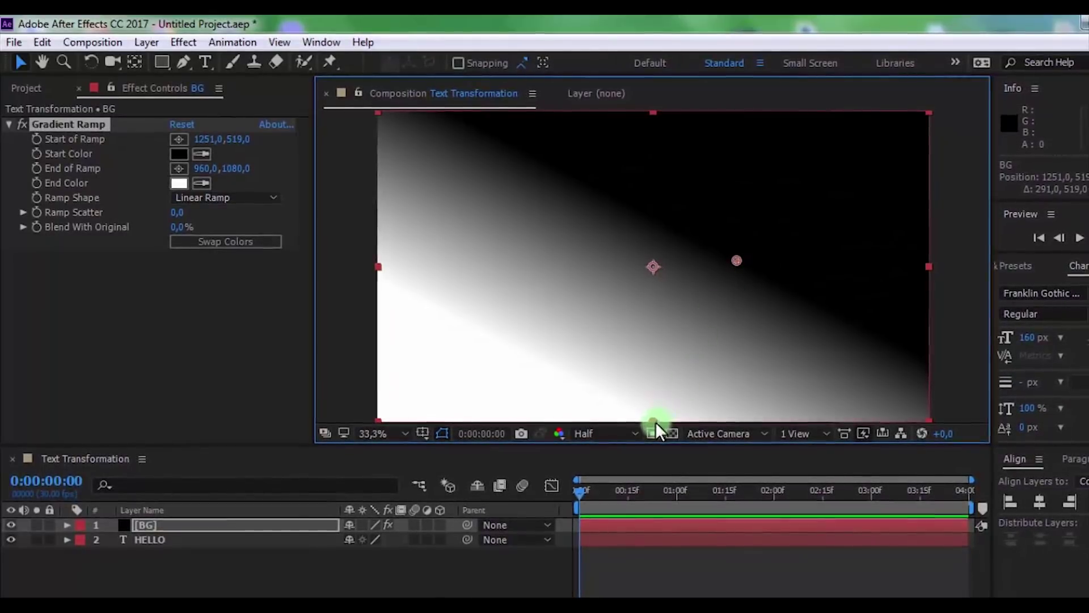
pyautogui.moveTo(653, 422); pyautogui.dragTo(562, 260)
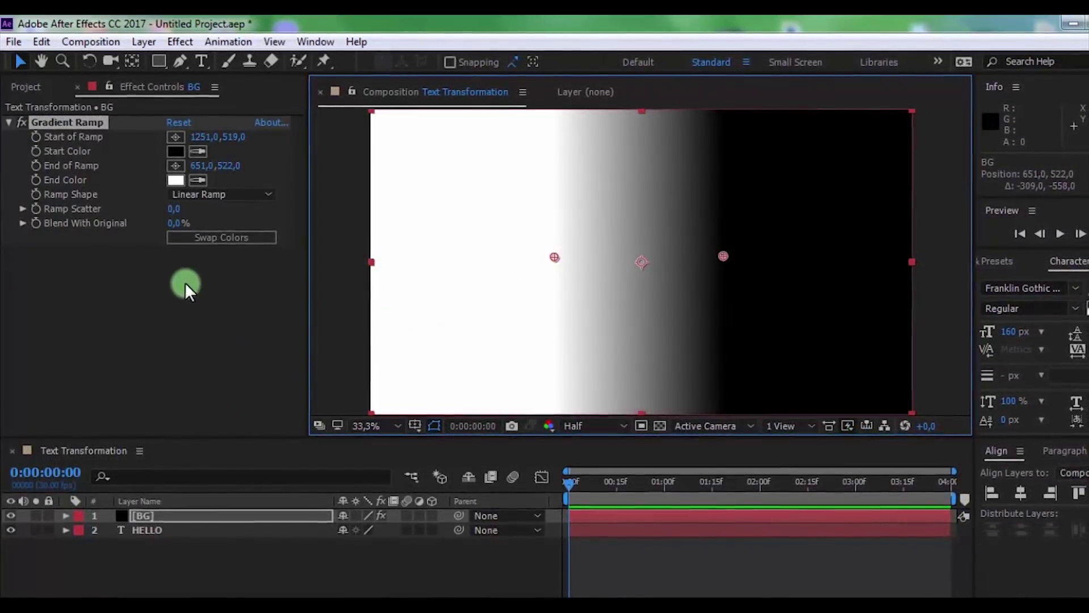
# Step: Set the ramp Start Color to 00000E and End Color to 05000B
pyautogui.click(177, 151)
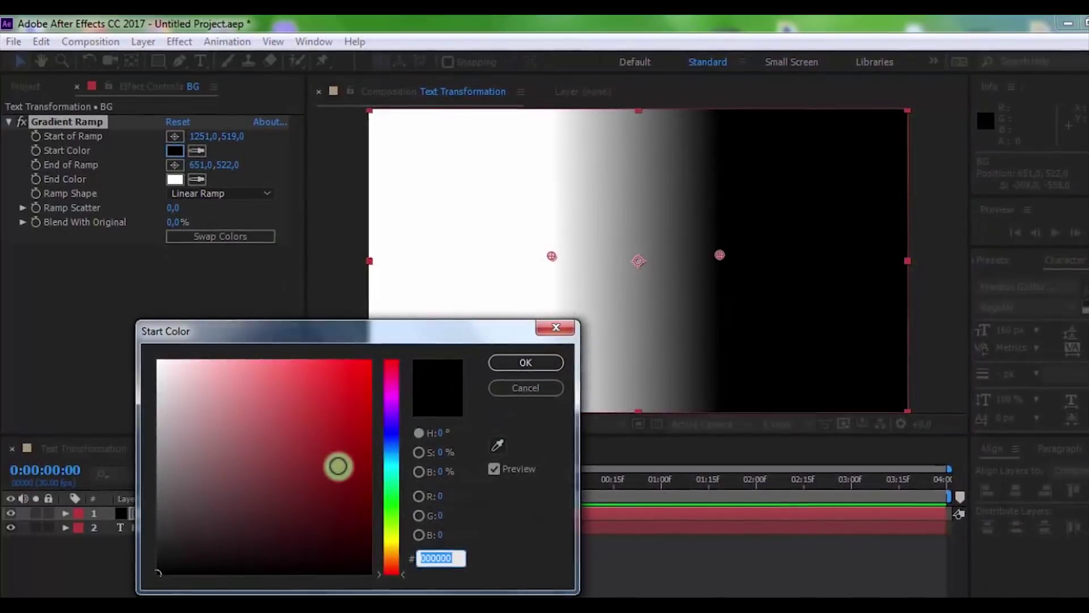
pyautogui.moveTo(360, 526); pyautogui.dragTo(368, 555)
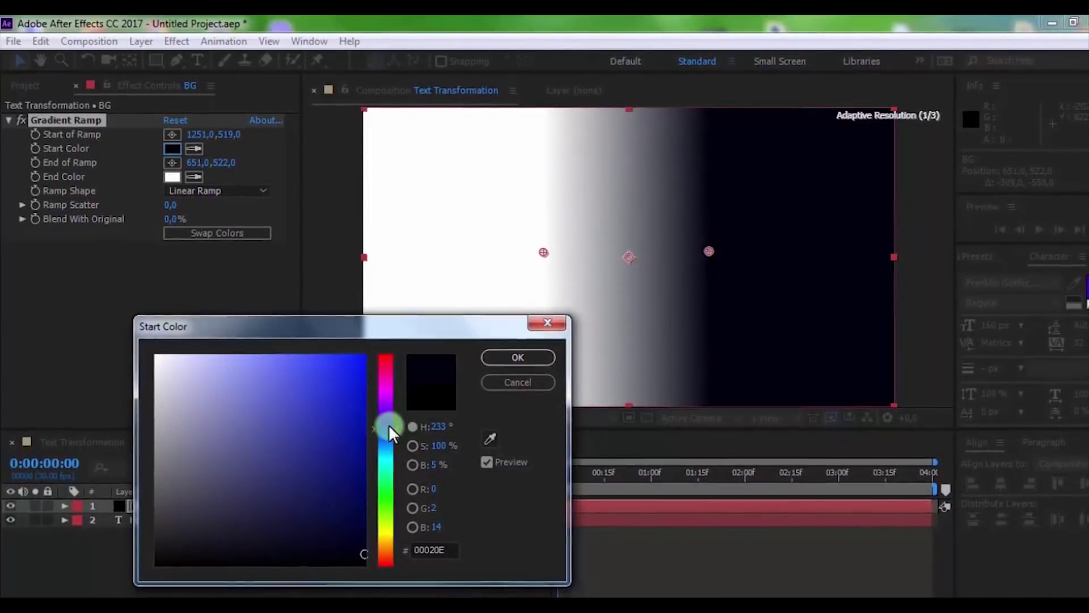
pyautogui.click(506, 358)
pyautogui.click(171, 175)
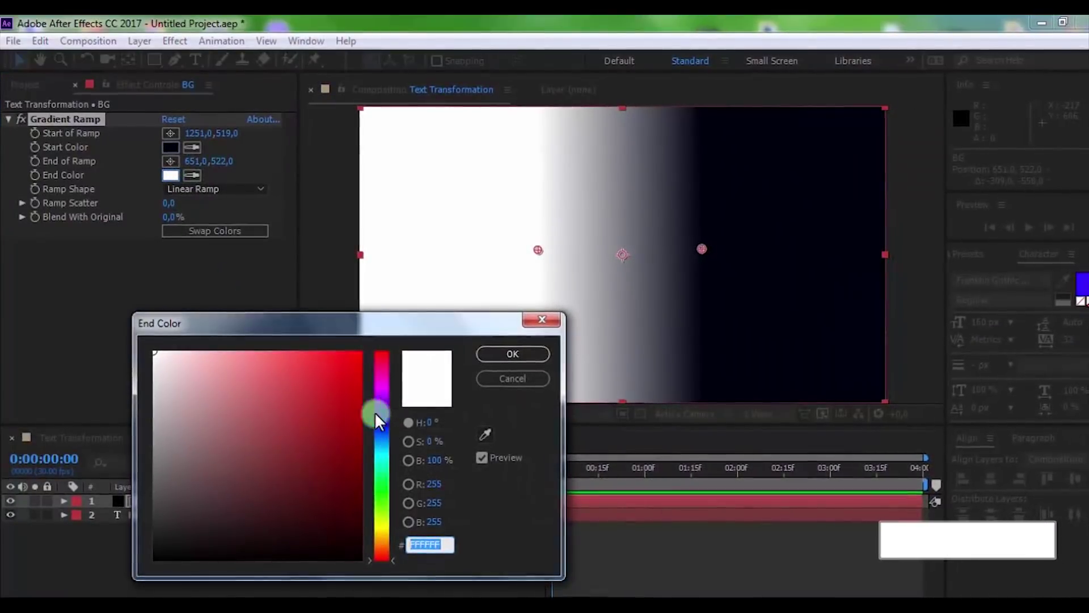
pyautogui.moveTo(358, 467); pyautogui.dragTo(365, 546)
pyautogui.moveTo(380, 431); pyautogui.dragTo(380, 400)
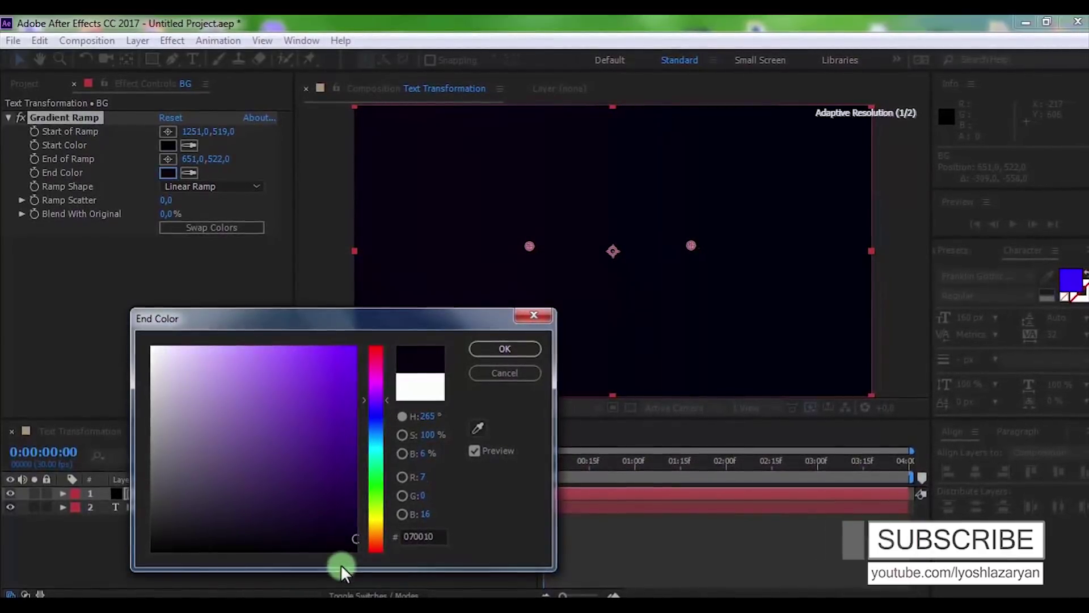
pyautogui.click(356, 539)
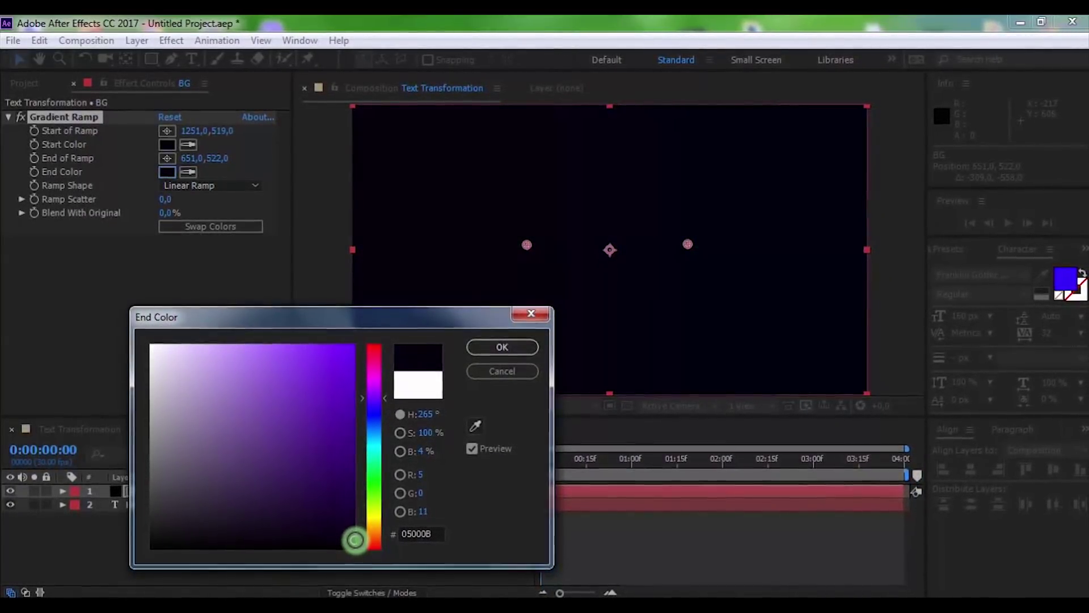
pyautogui.click(502, 347)
pyautogui.click(600, 552)
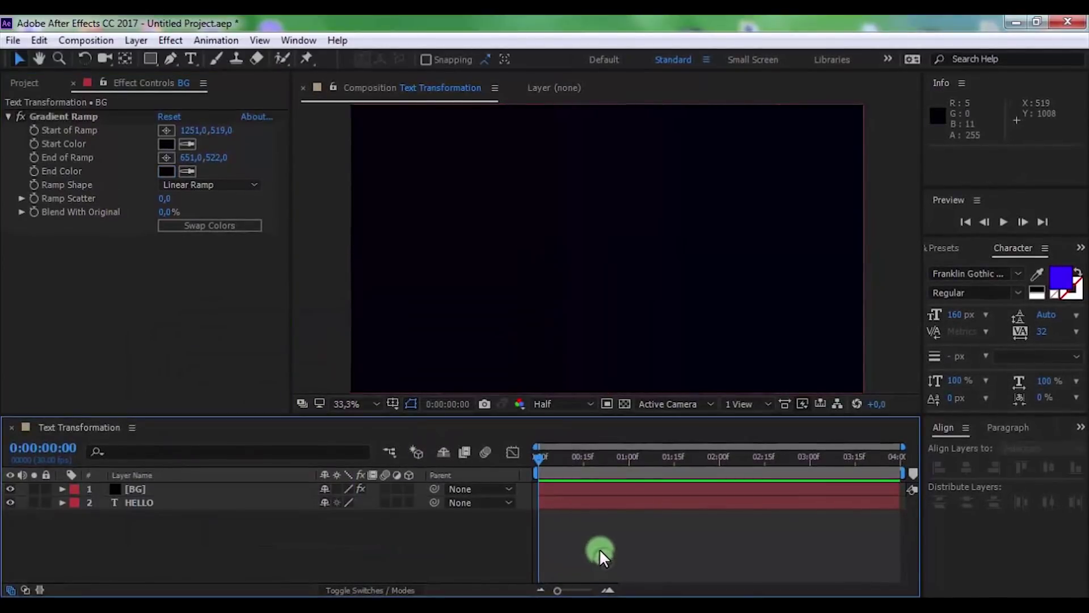
# Step: Move BG below HELLO and pre-compose HELLO as 'Text 1'
pyautogui.moveTo(153, 492); pyautogui.dragTo(151, 535)
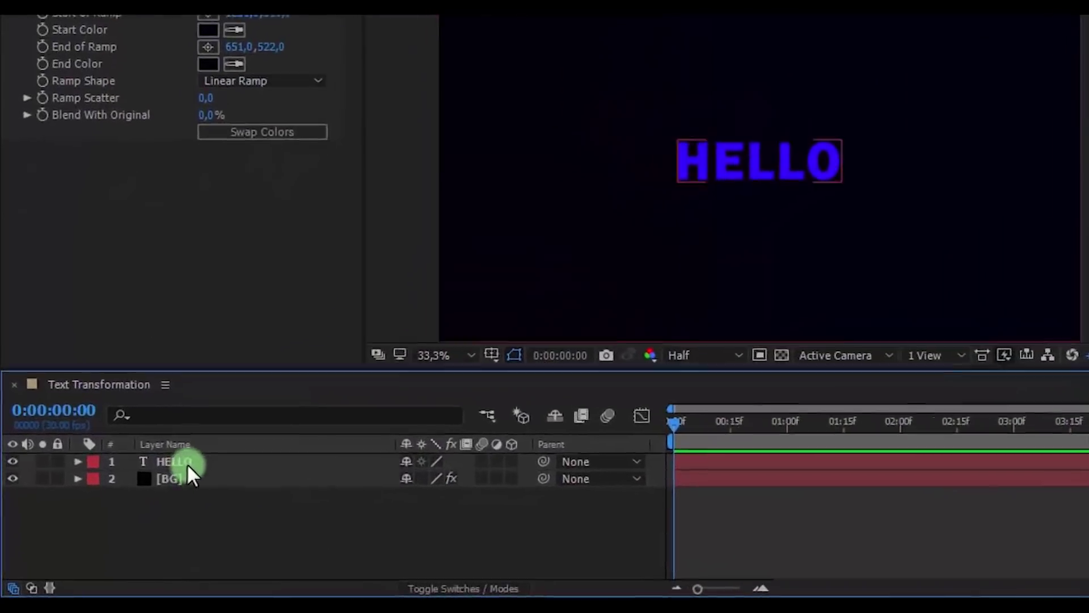
pyautogui.click(187, 461)
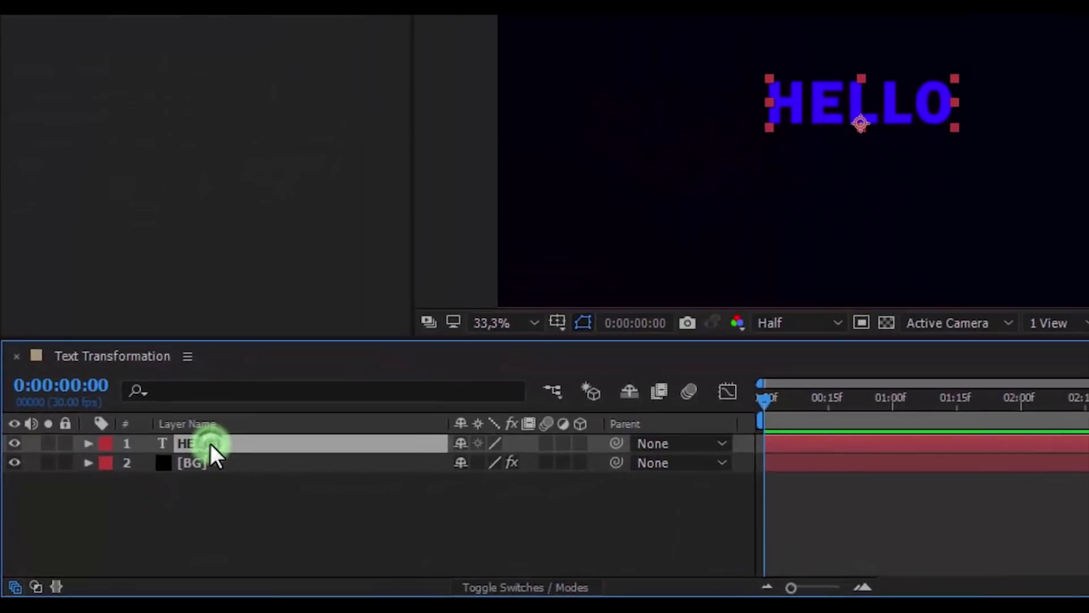
pyautogui.rightClick(190, 464)
pyautogui.click(265, 505)
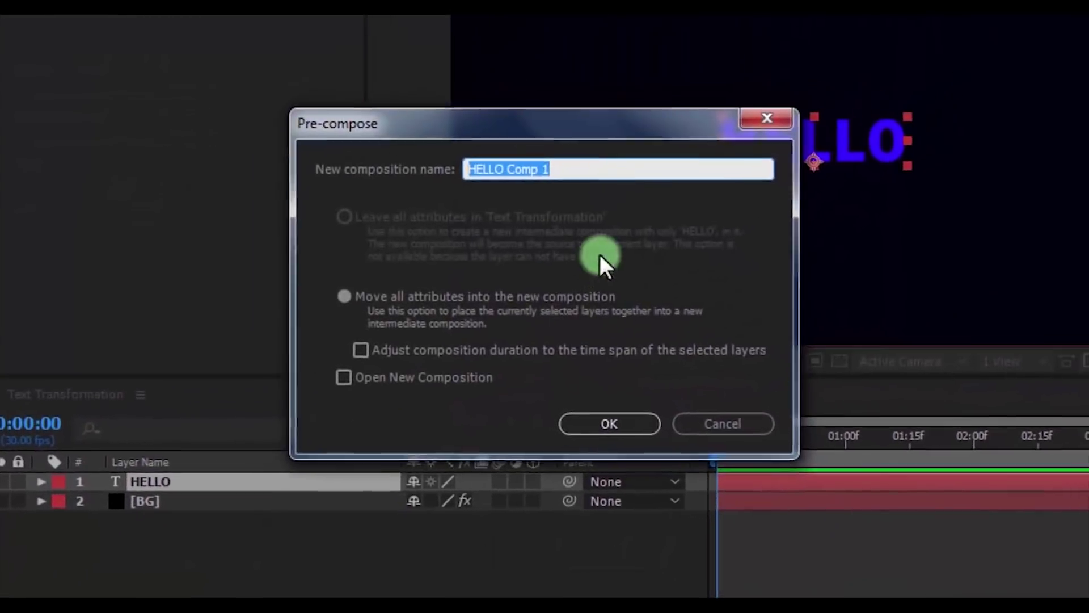
pyautogui.write('Text 1')
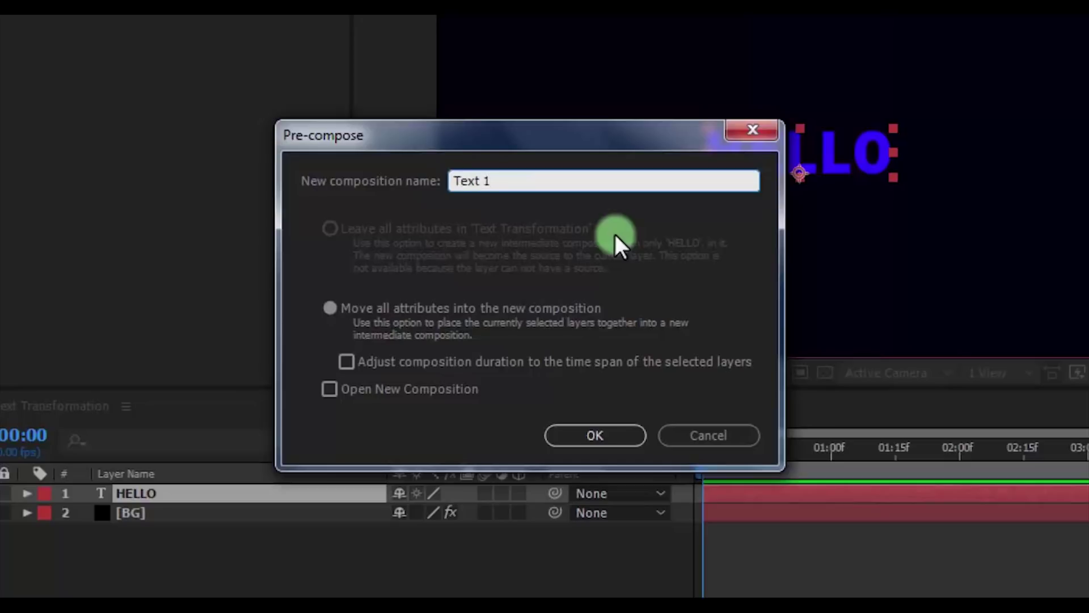
pyautogui.press('Return')
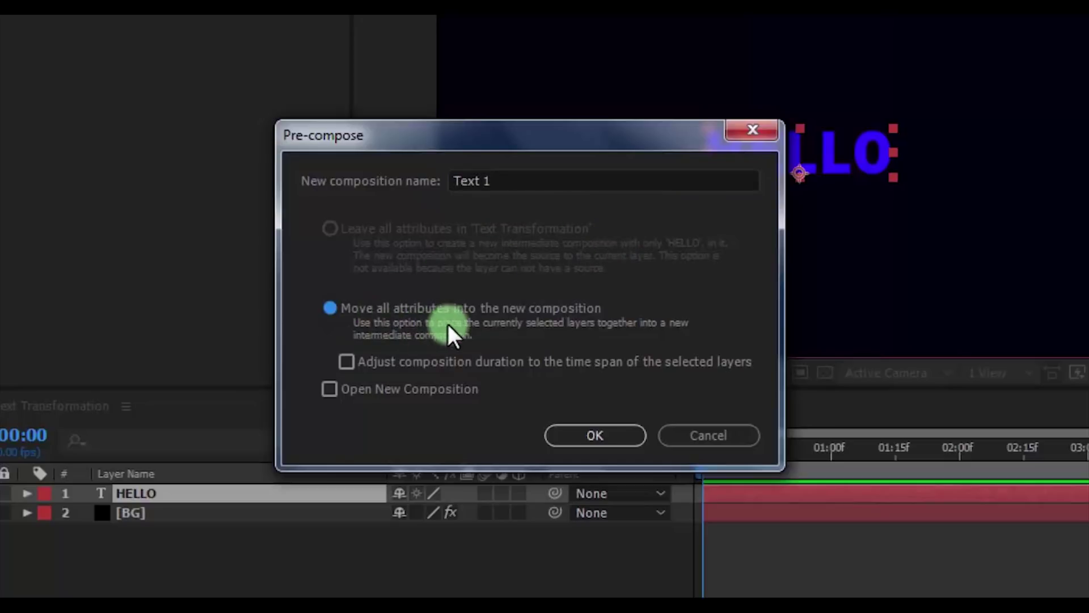
pyautogui.click(595, 435)
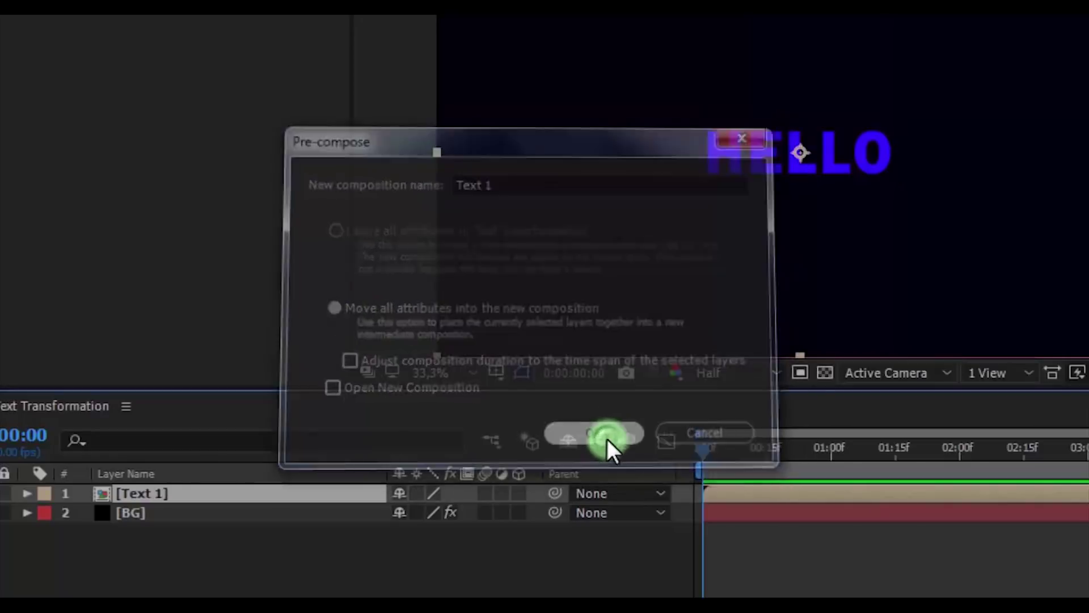
pyautogui.click(250, 563)
# Step: Apply the Card Wipe transition to the Text 1 layer
pyautogui.click(202, 498)
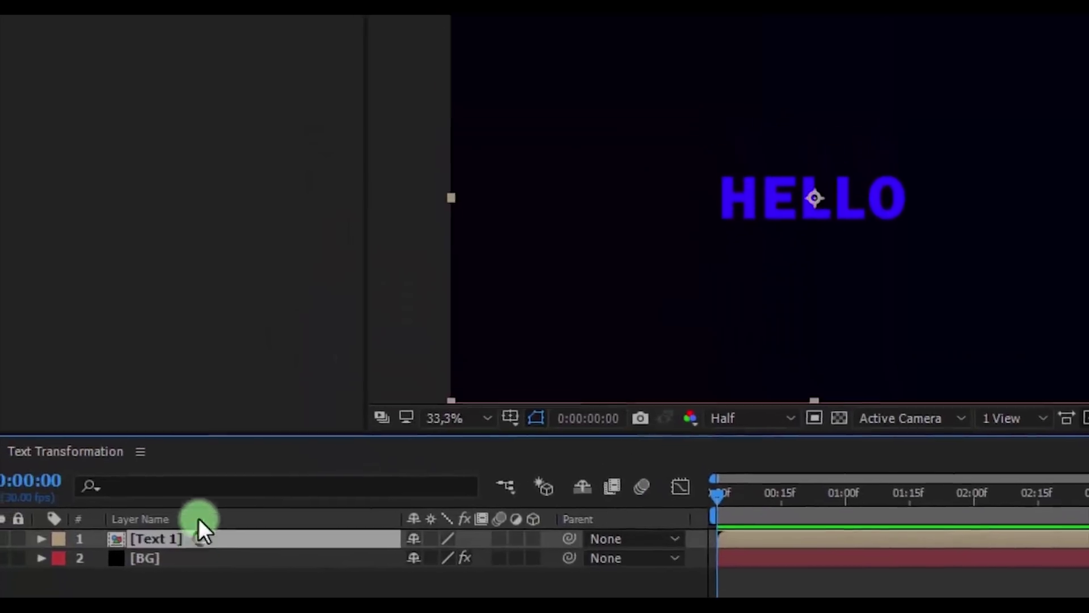
pyautogui.click(307, 50)
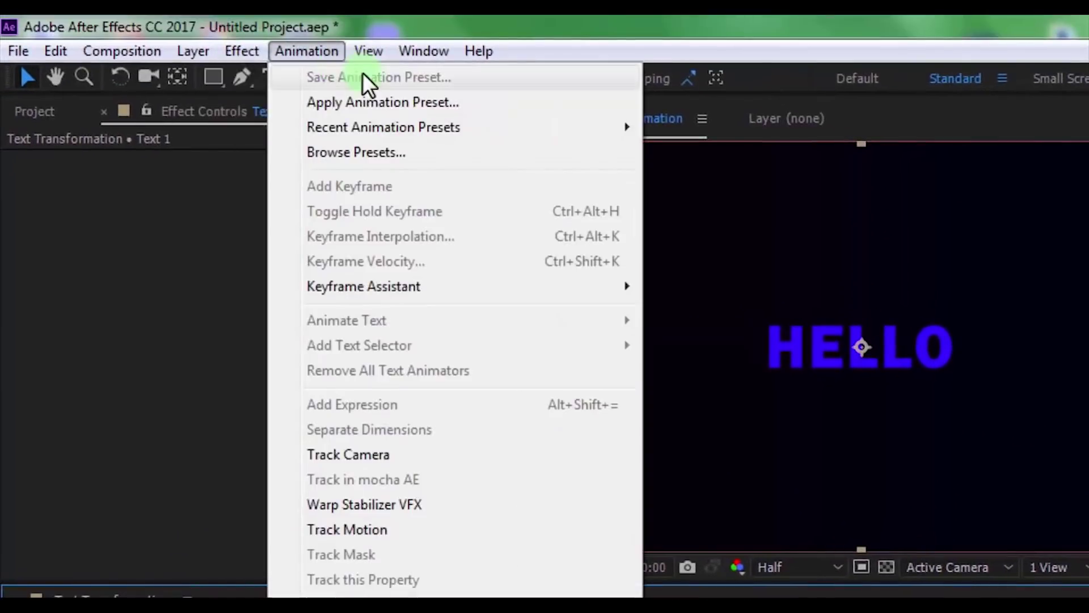
pyautogui.moveTo(238, 51)
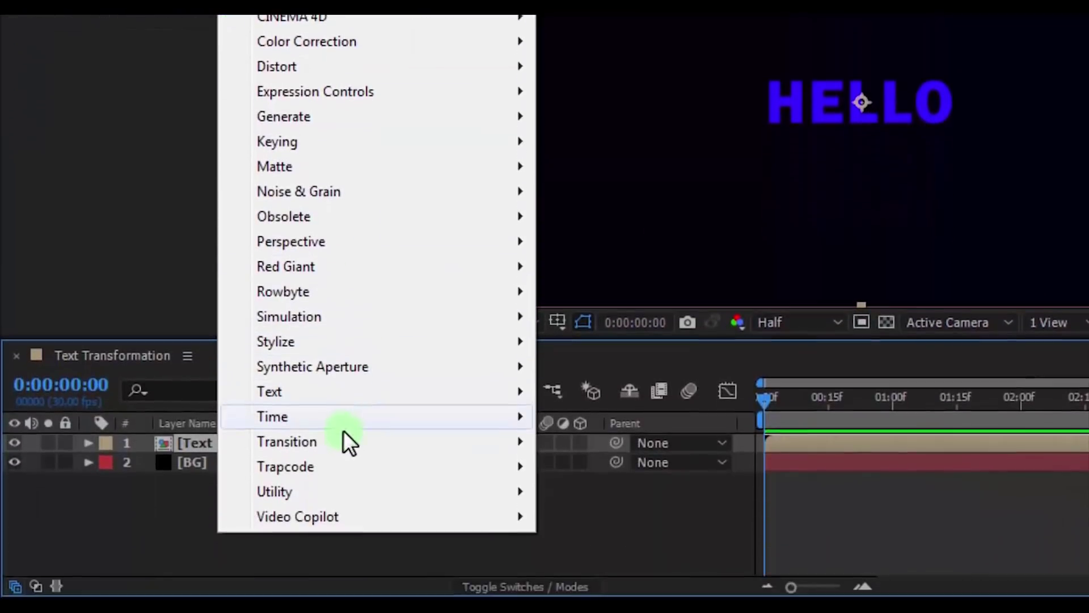
pyautogui.click(369, 440)
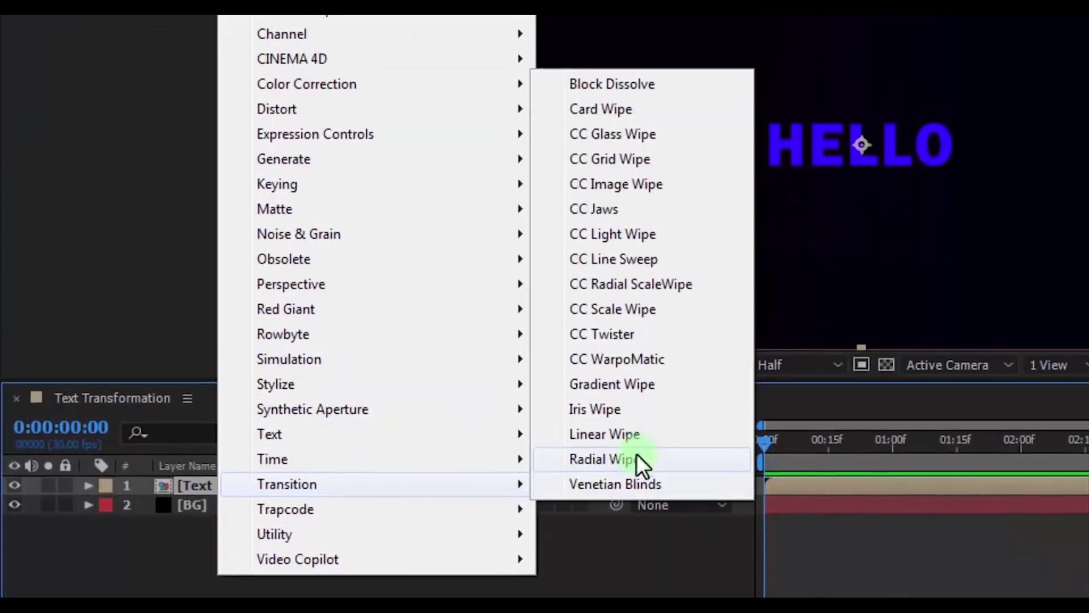
pyautogui.click(632, 217)
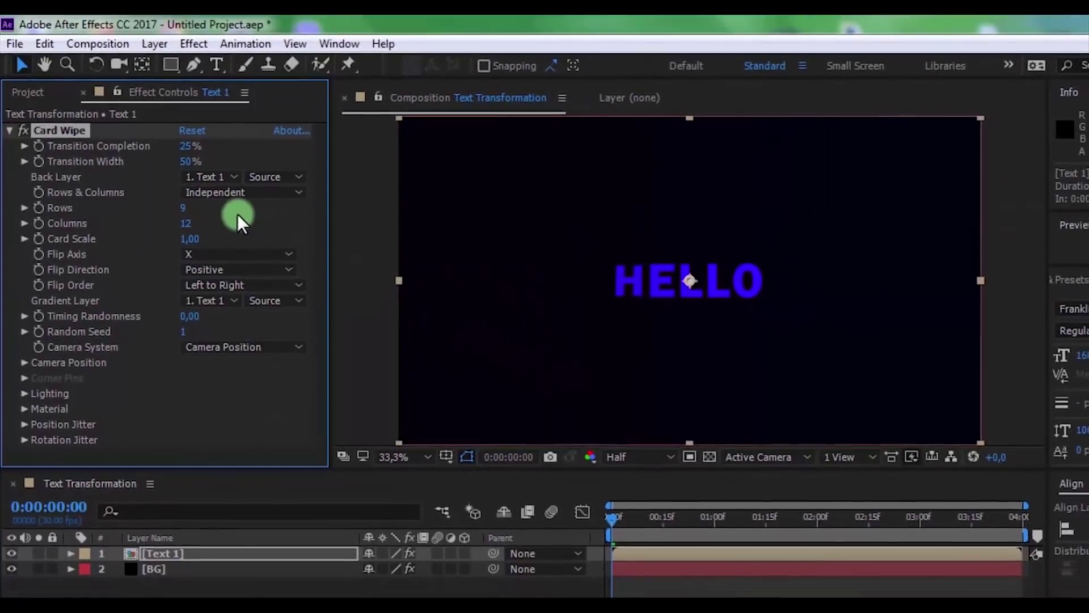
# Step: Keyframe Transition Completion at 0% at 0:00 and 100% at 2:00, then preview
pyautogui.click(39, 145)
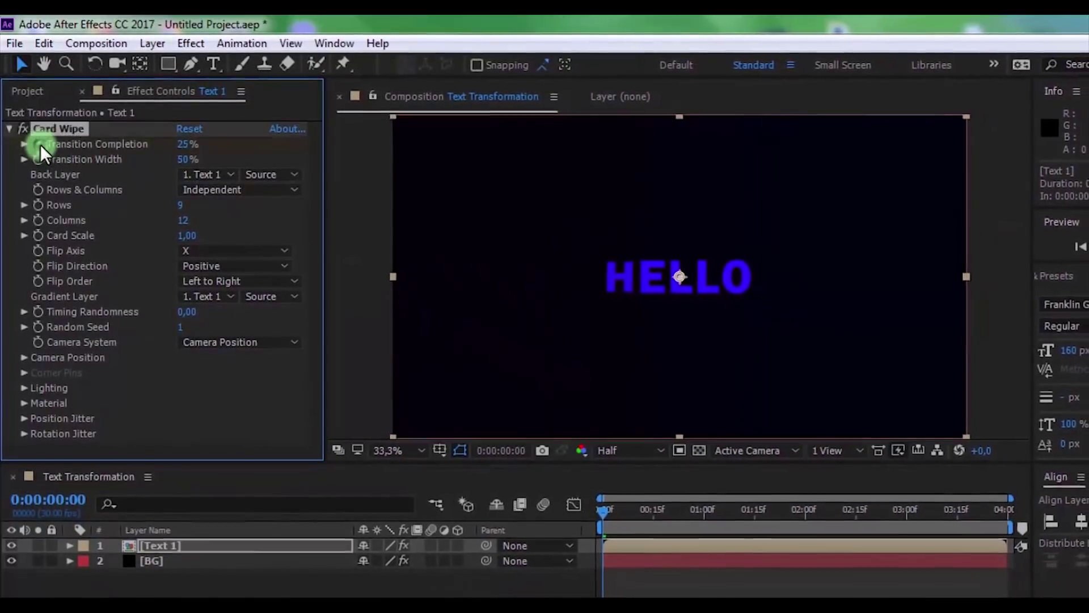
pyautogui.click(188, 145)
pyautogui.write('0')
pyautogui.press('Return')
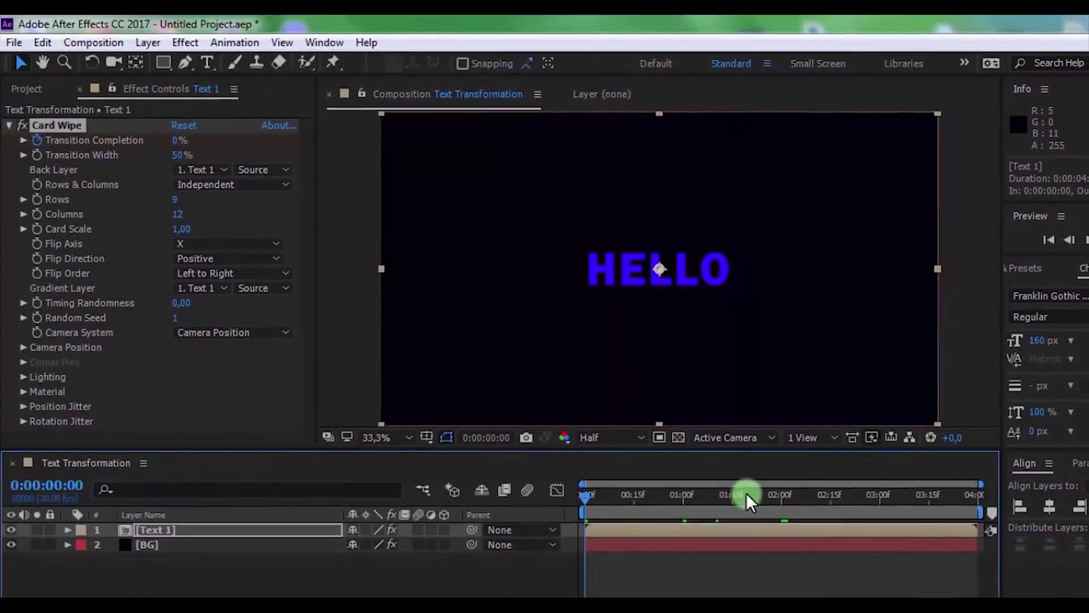
pyautogui.click(780, 498)
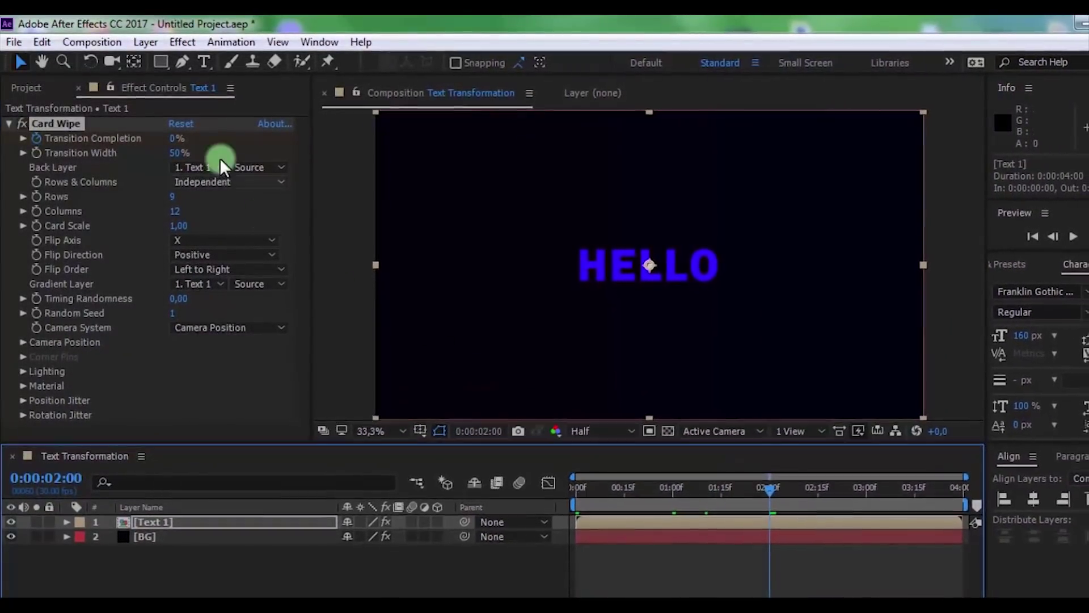
pyautogui.click(175, 139)
pyautogui.write('100')
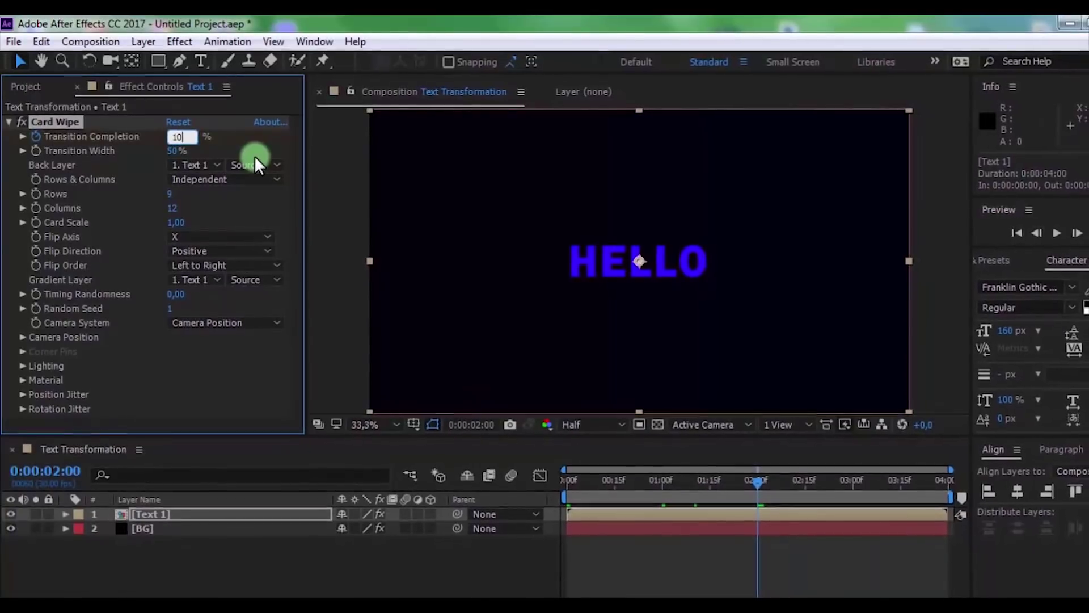
pyautogui.press('Return')
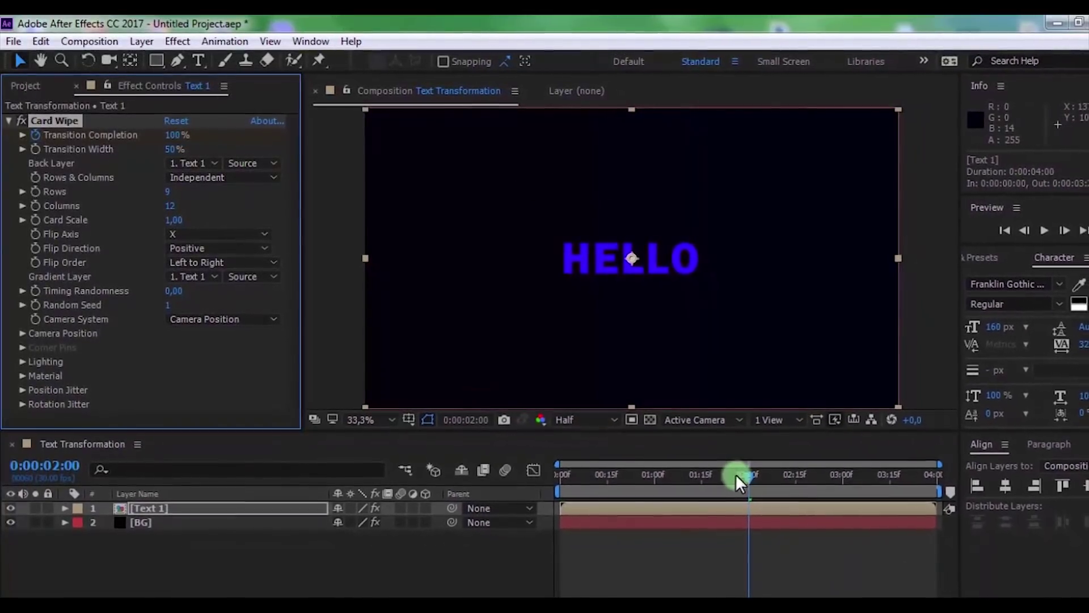
pyautogui.moveTo(738, 478)
pyautogui.mouseDown()
pyautogui.moveTo(531, 473)
pyautogui.moveTo(601, 480)
pyautogui.moveTo(656, 464)
pyautogui.moveTo(740, 484)
pyautogui.moveTo(736, 468)
pyautogui.mouseUp()
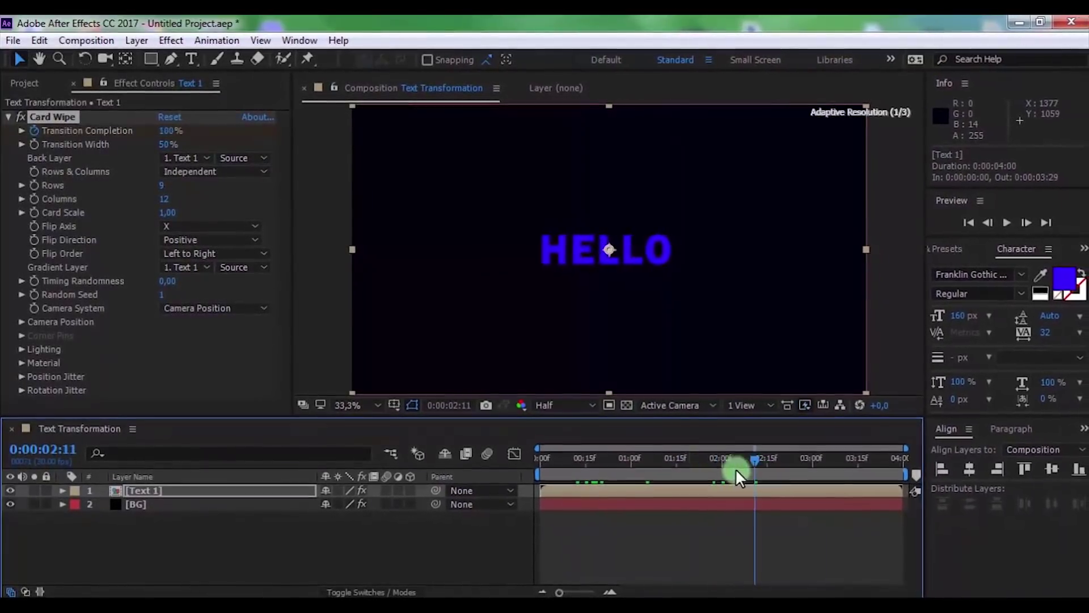
# Step: Add a WORLD text layer and colour it magenta F000FF
pyautogui.rightClick(152, 542)
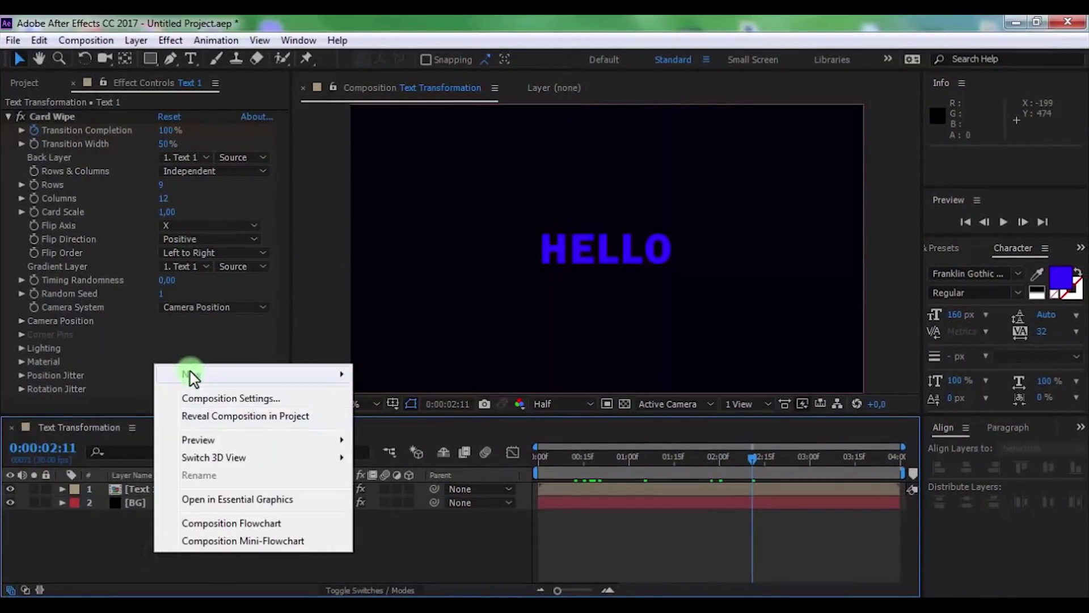
pyautogui.moveTo(193, 375)
pyautogui.click(397, 399)
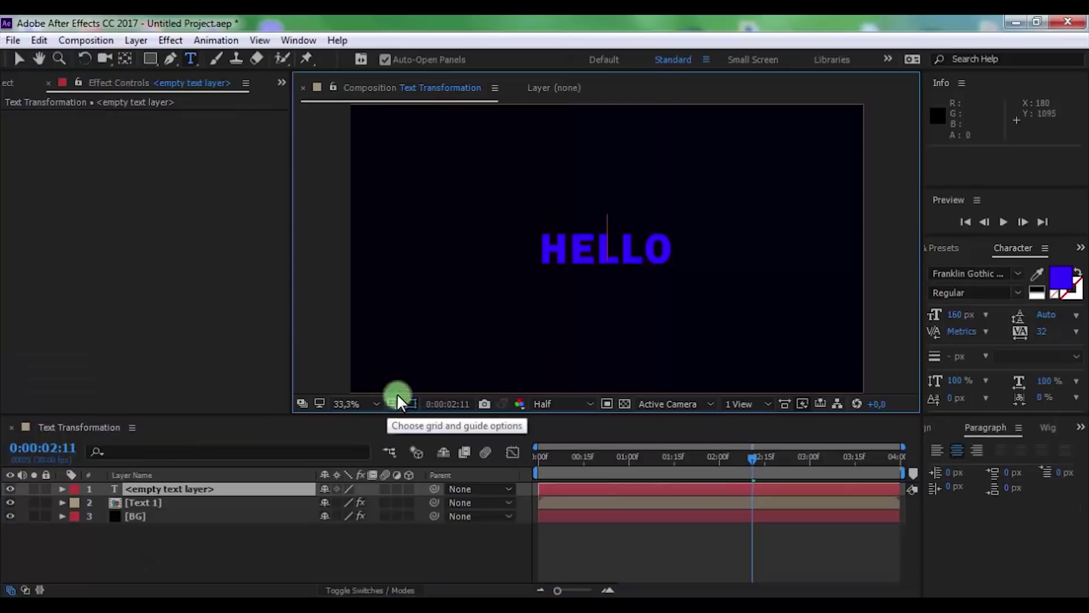
pyautogui.write('WORLD')
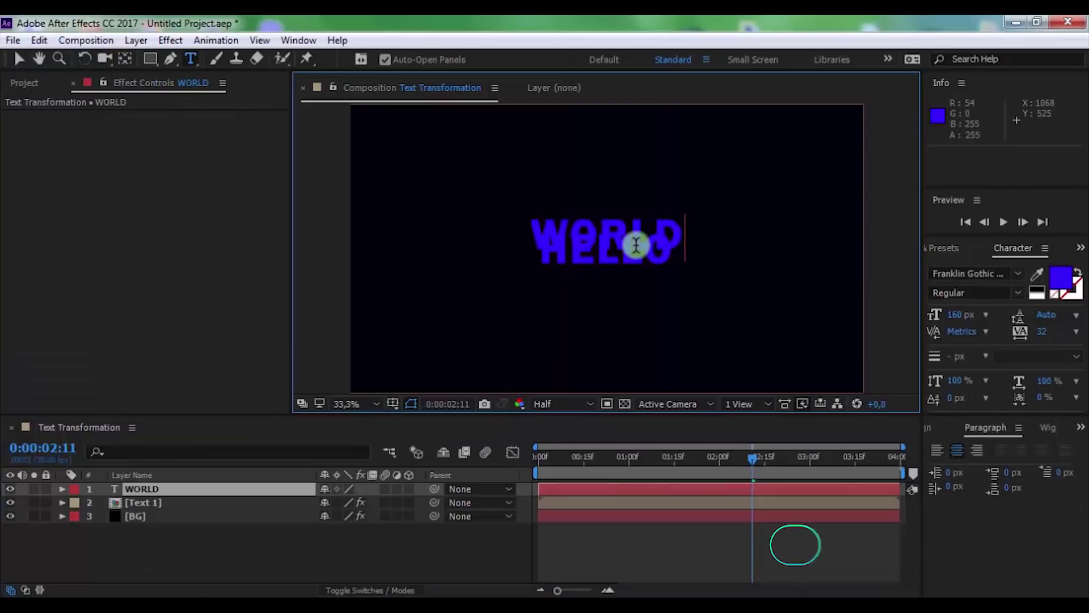
pyautogui.hotkey('ctrl', 'a')
pyautogui.click(1060, 277)
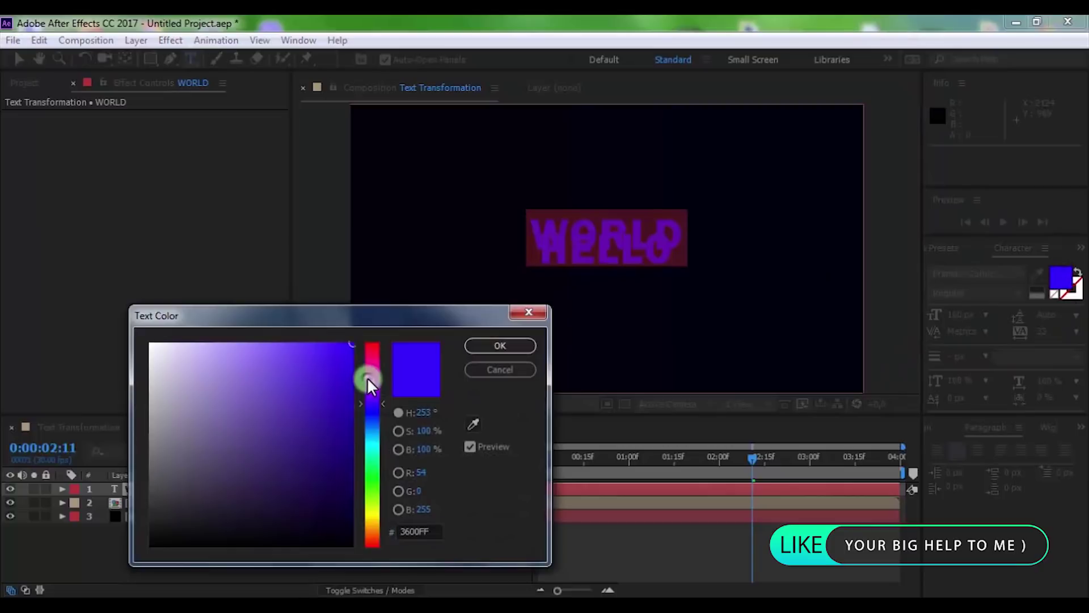
pyautogui.moveTo(368, 386); pyautogui.dragTo(374, 388)
pyautogui.click(499, 346)
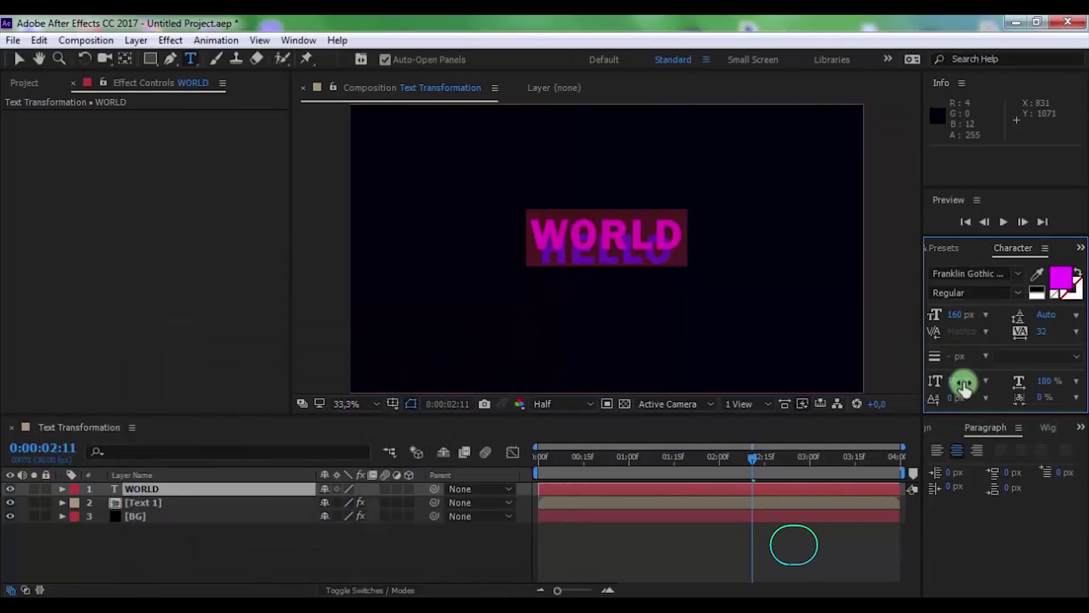
# Step: Centre WORLD vertically in the composition
pyautogui.click(939, 429)
pyautogui.click(1048, 467)
pyautogui.click(374, 570)
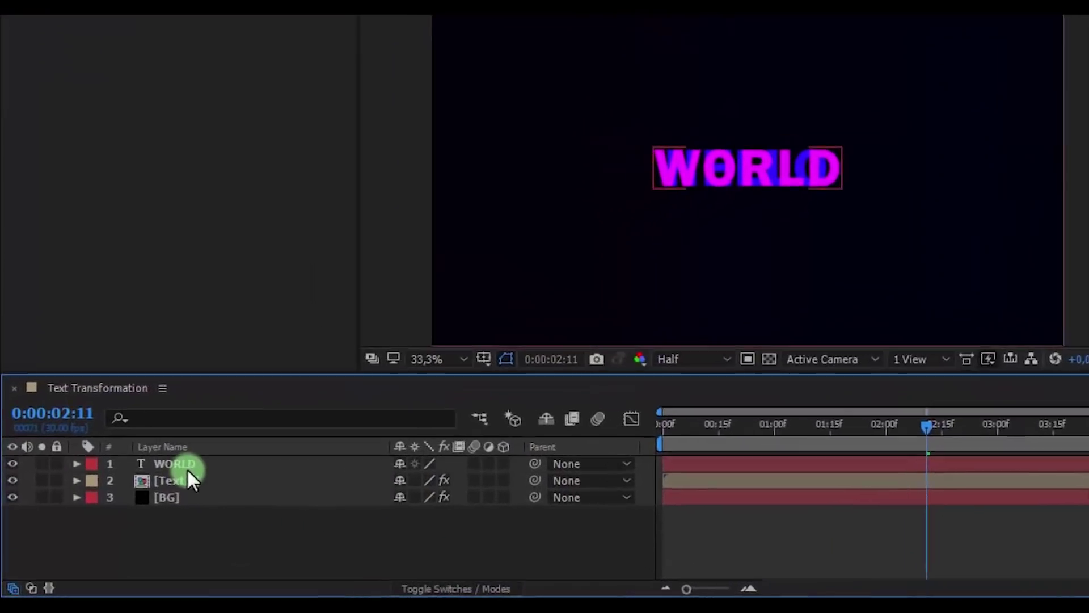
# Step: Pre-compose the WORLD layer as 'Text 2'
pyautogui.click(153, 487)
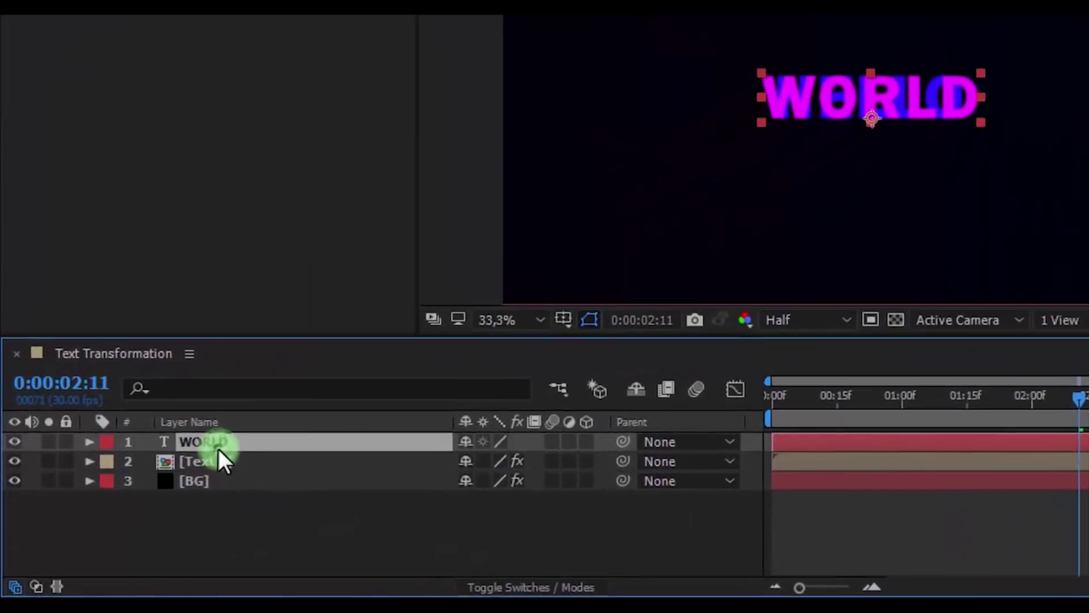
pyautogui.rightClick(154, 488)
pyautogui.click(235, 516)
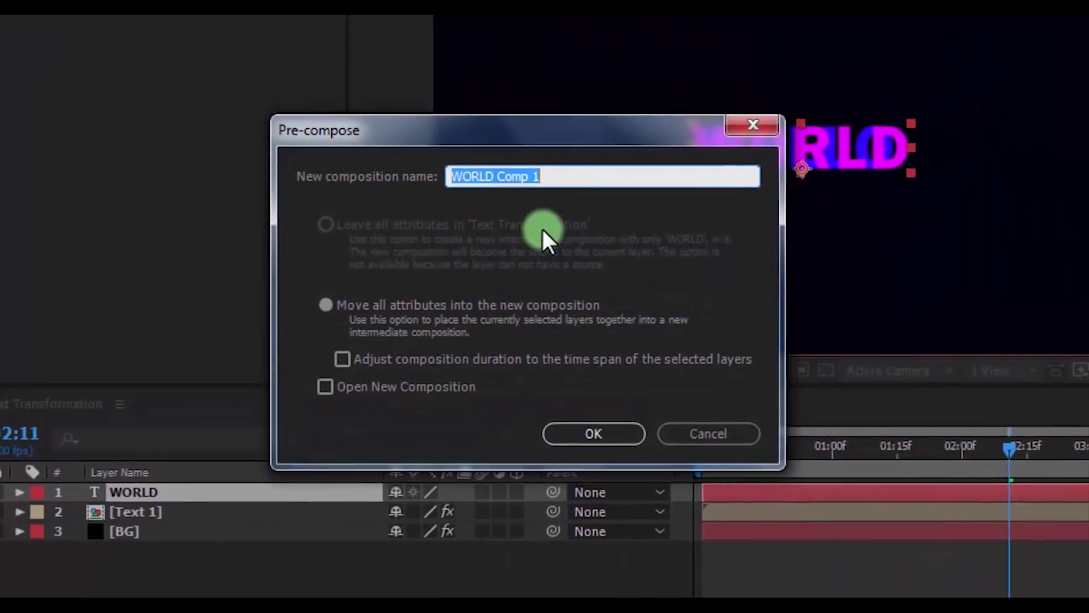
pyautogui.write('Text 2')
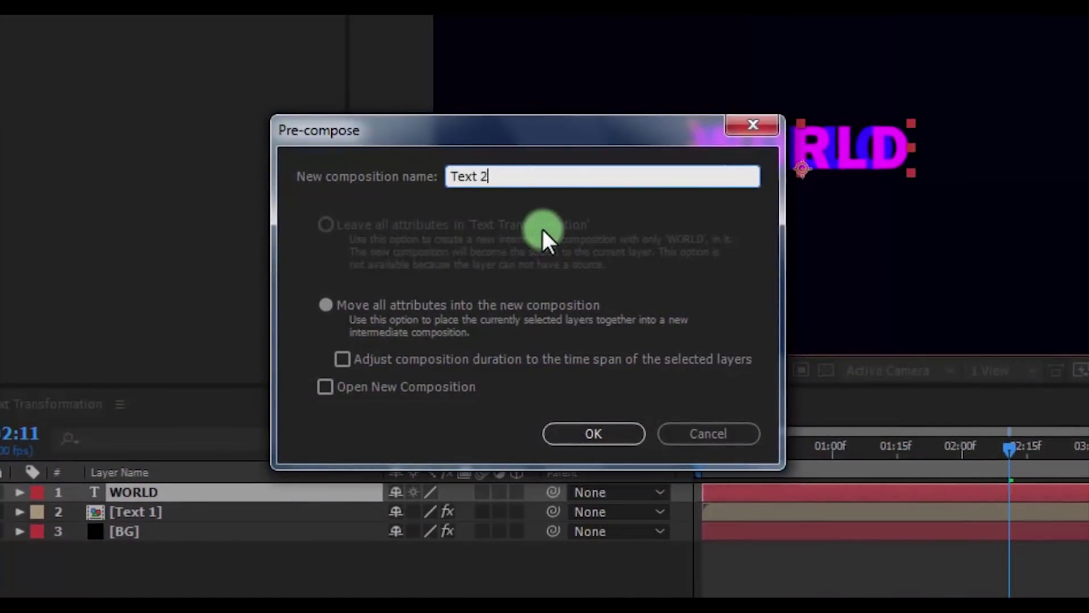
pyautogui.press('Return')
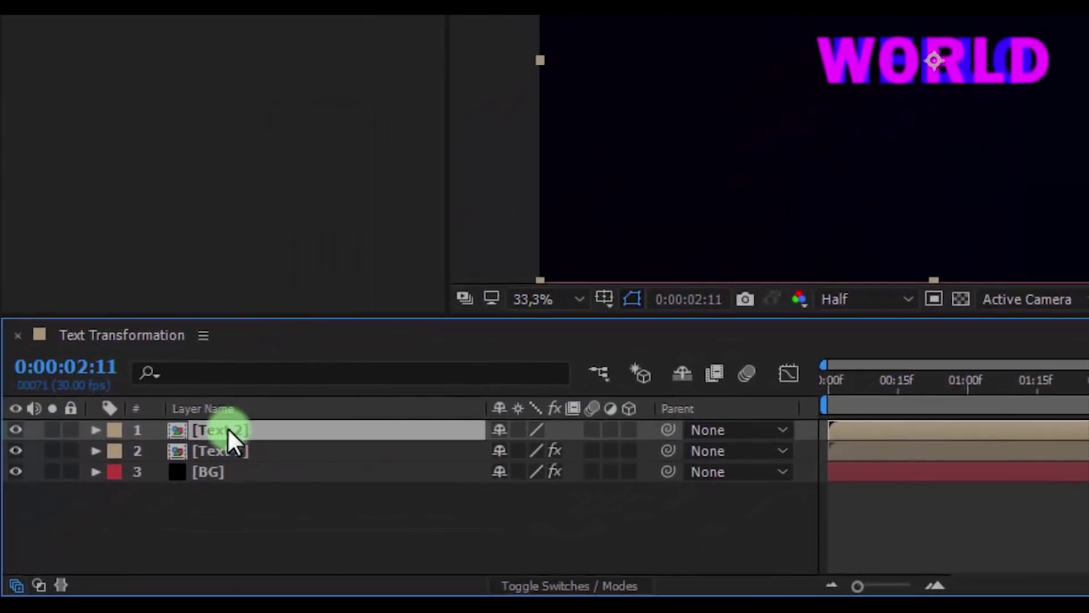
# Step: Place Text 2 below Text 1, hide it, and select Text 1
pyautogui.moveTo(228, 430); pyautogui.dragTo(220, 452)
pyautogui.click(282, 491)
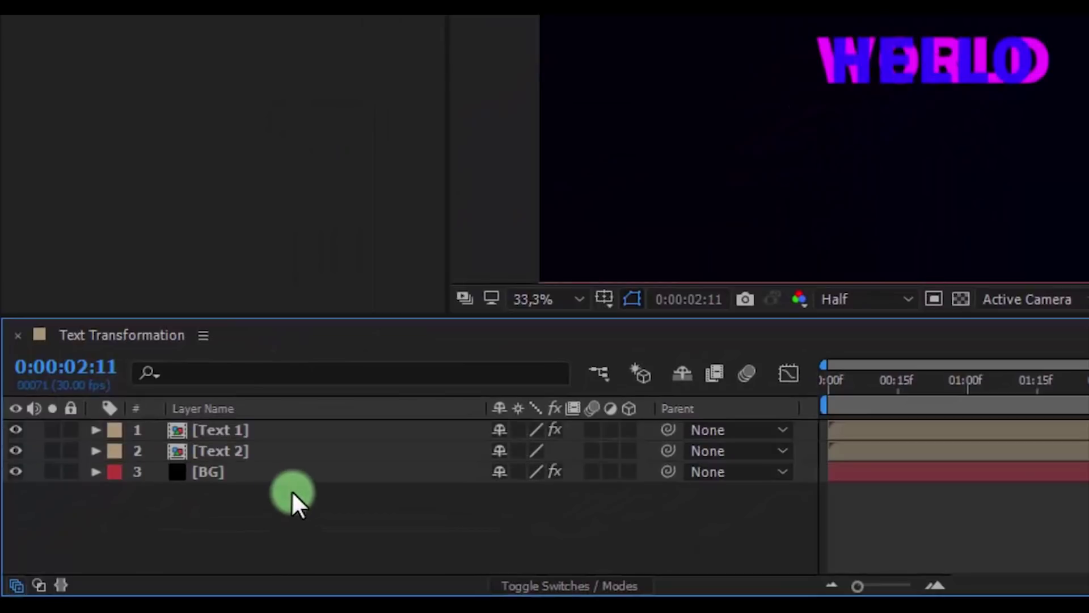
pyautogui.click(16, 450)
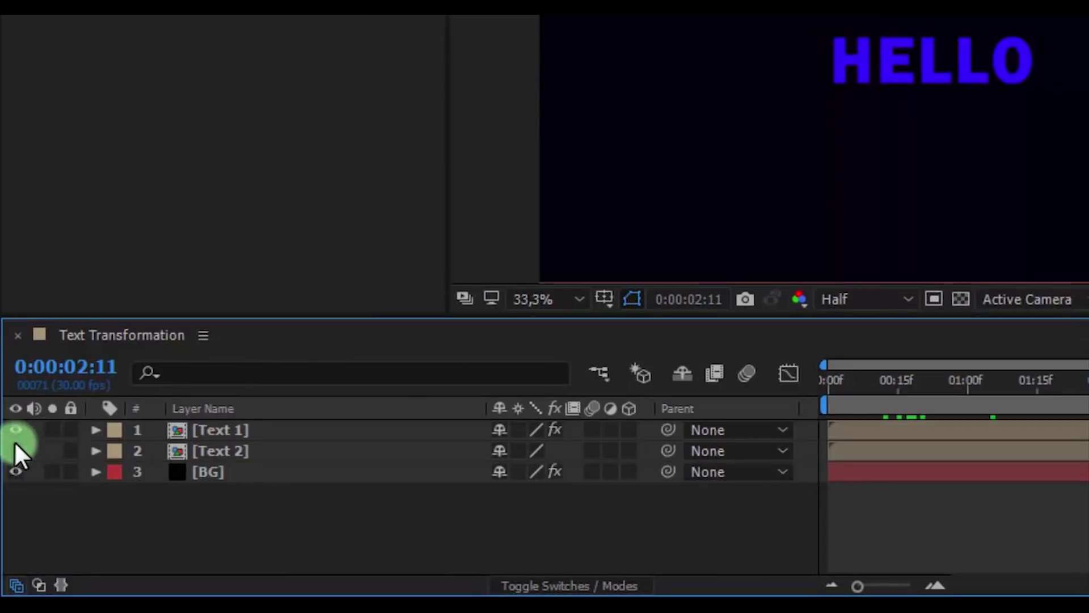
pyautogui.click(210, 432)
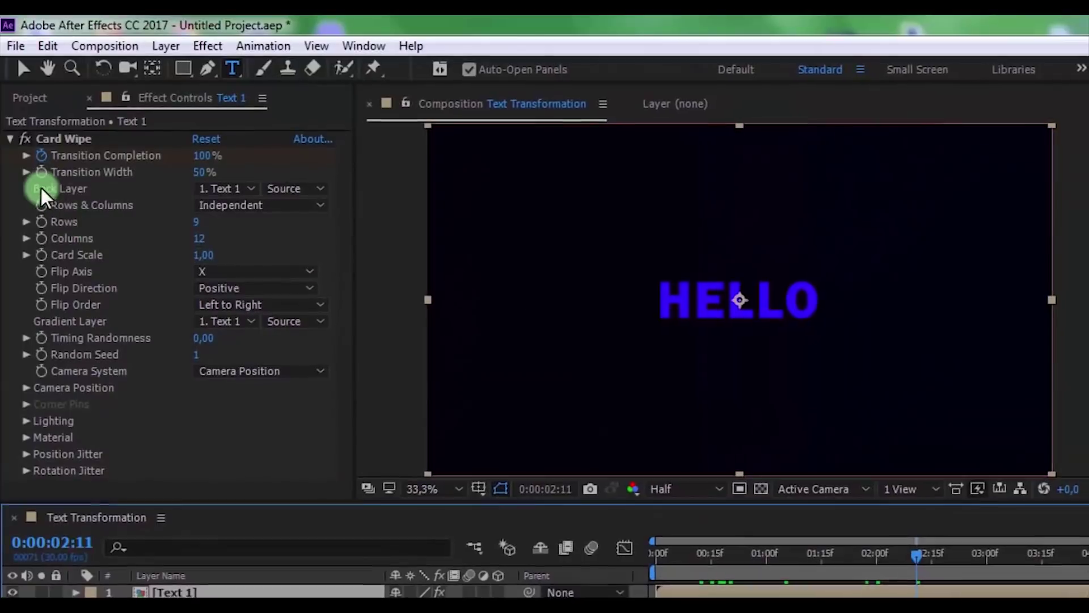
# Step: Set the Card Wipe Back Layer to Text 2 and preview the wipe
pyautogui.click(223, 188)
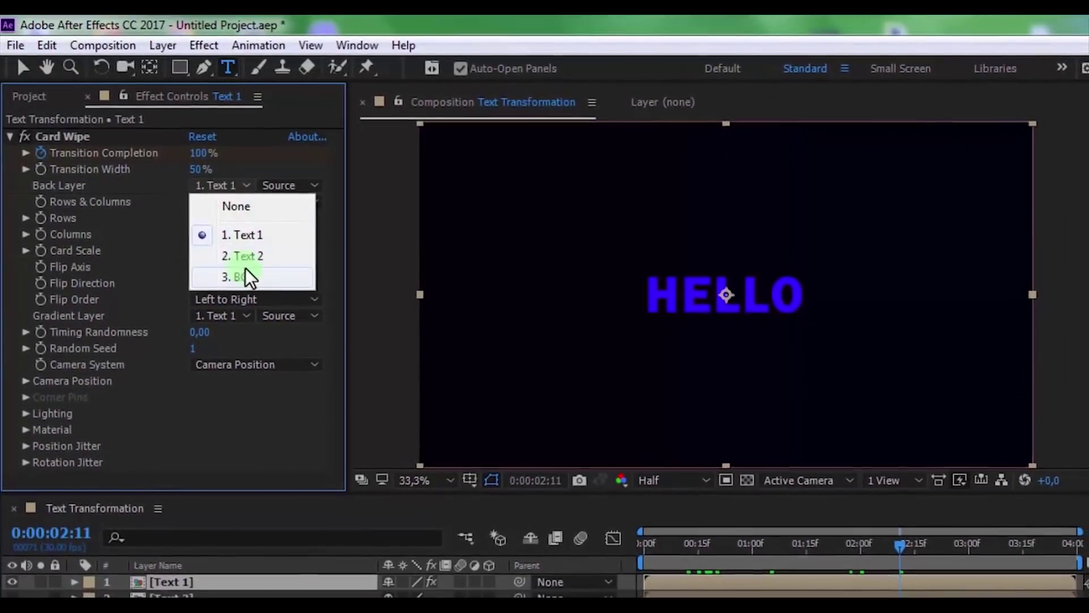
pyautogui.click(250, 256)
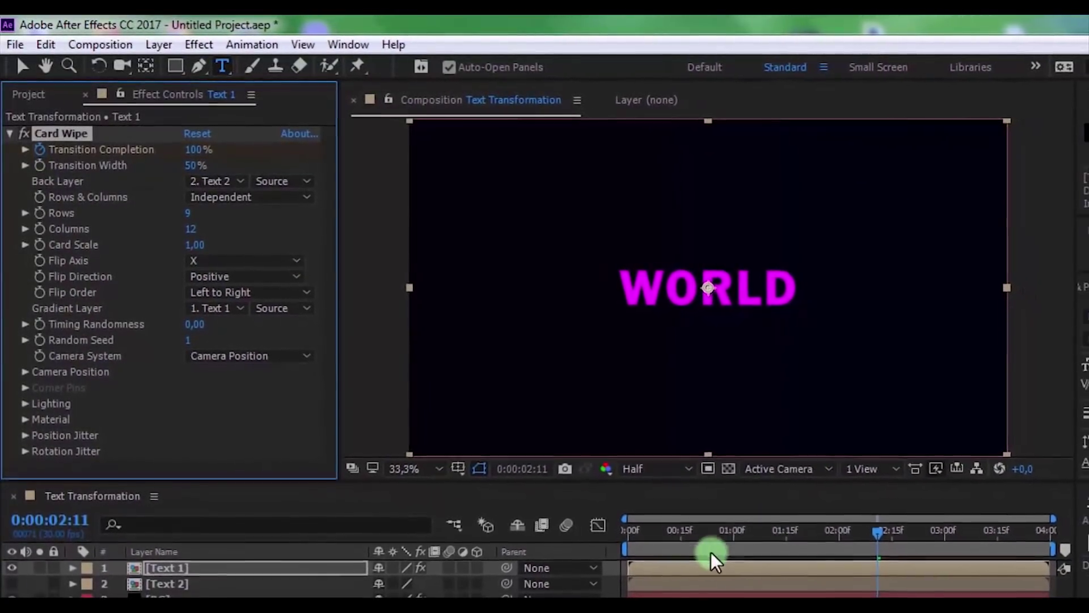
pyautogui.moveTo(621, 535); pyautogui.dragTo(707, 508)
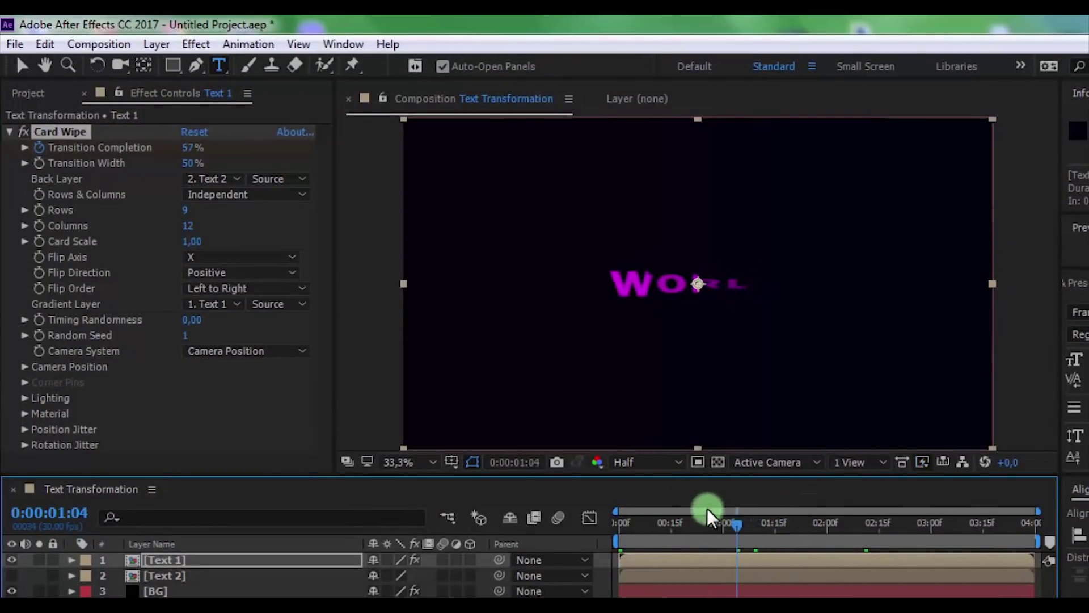
# Step: Give Card Wipe 20 rows, 50 columns and 0,60 timing randomness
pyautogui.click(190, 207)
pyautogui.write('20')
pyautogui.click(294, 231)
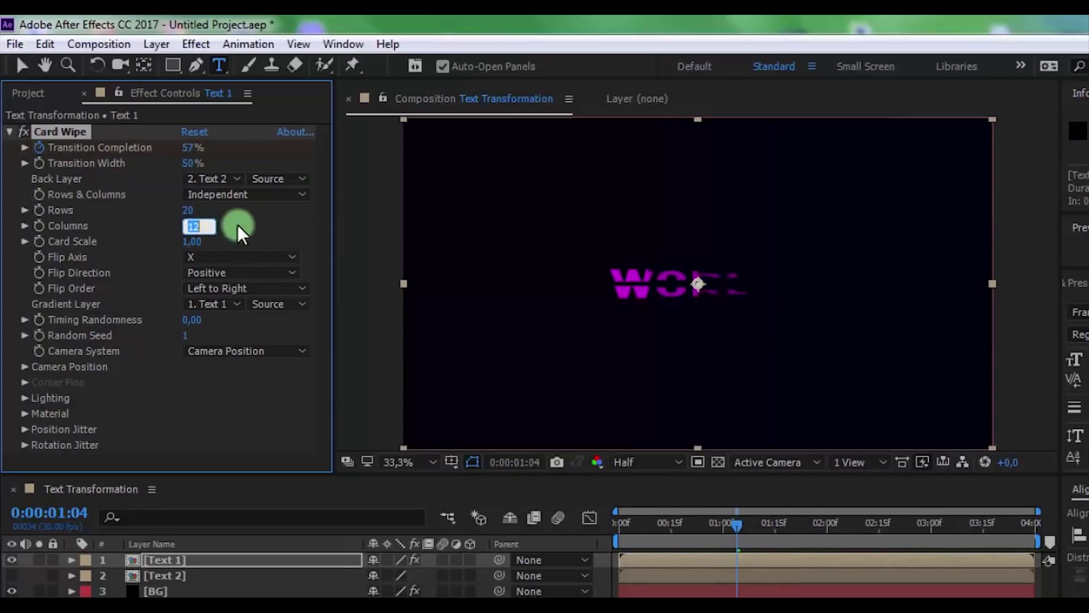
pyautogui.write('50')
pyautogui.click(224, 234)
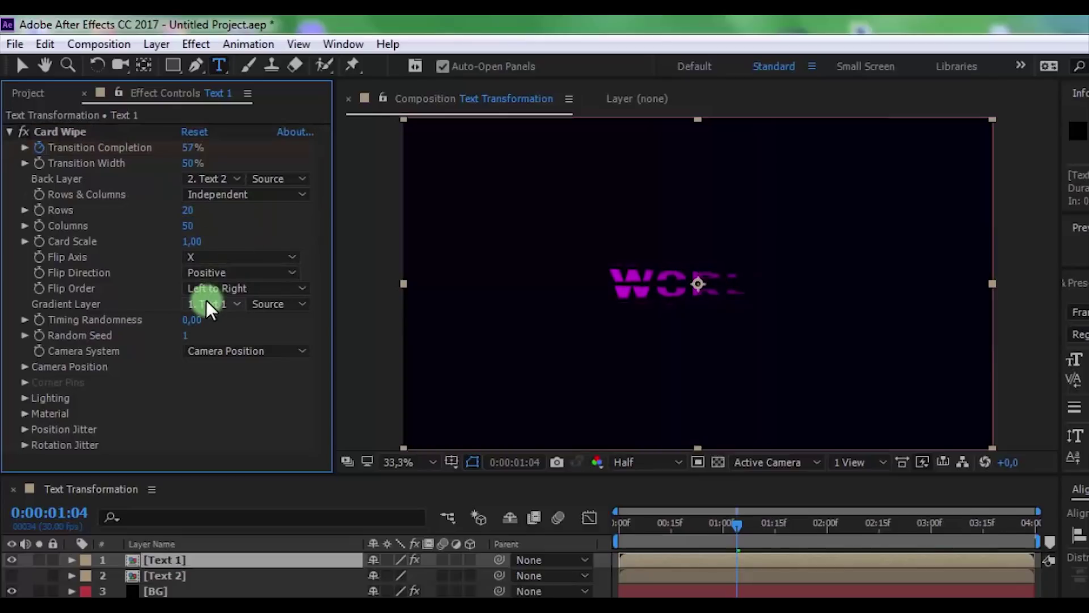
pyautogui.write('0,6')
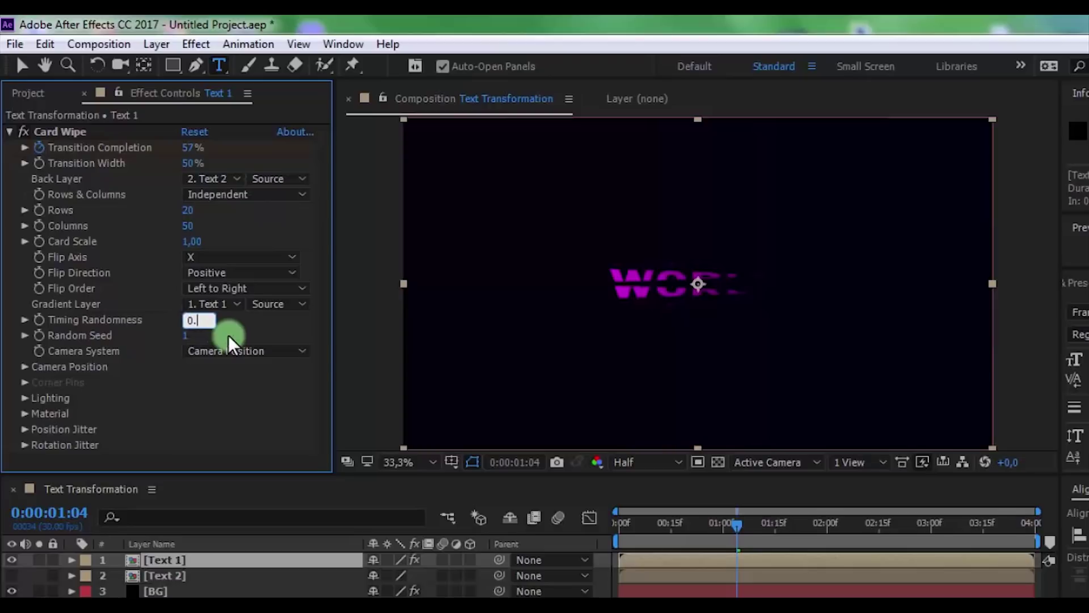
pyautogui.click(234, 340)
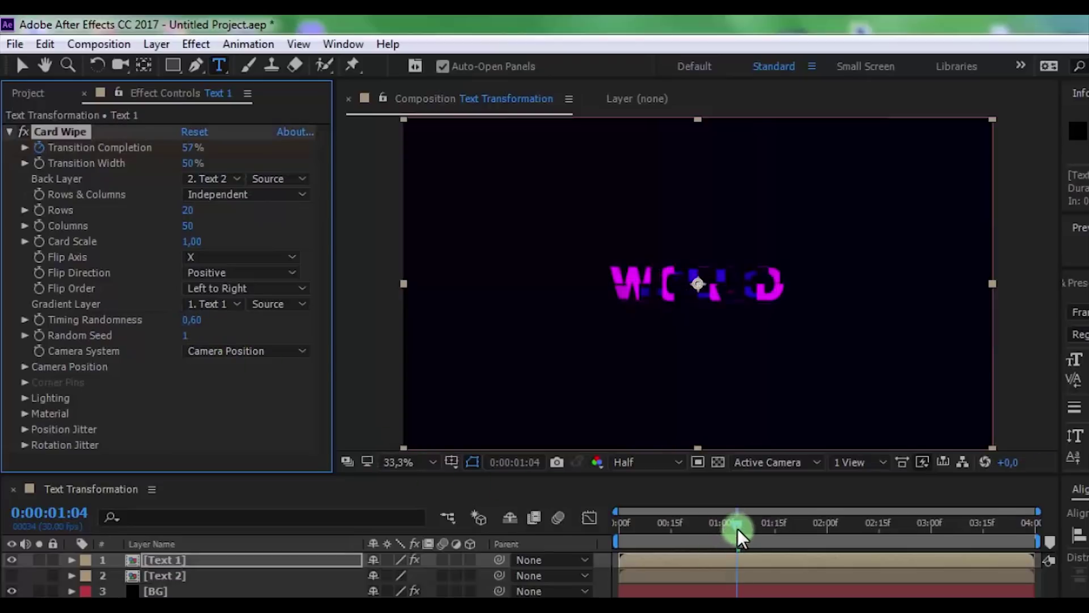
pyautogui.moveTo(738, 529); pyautogui.dragTo(760, 539)
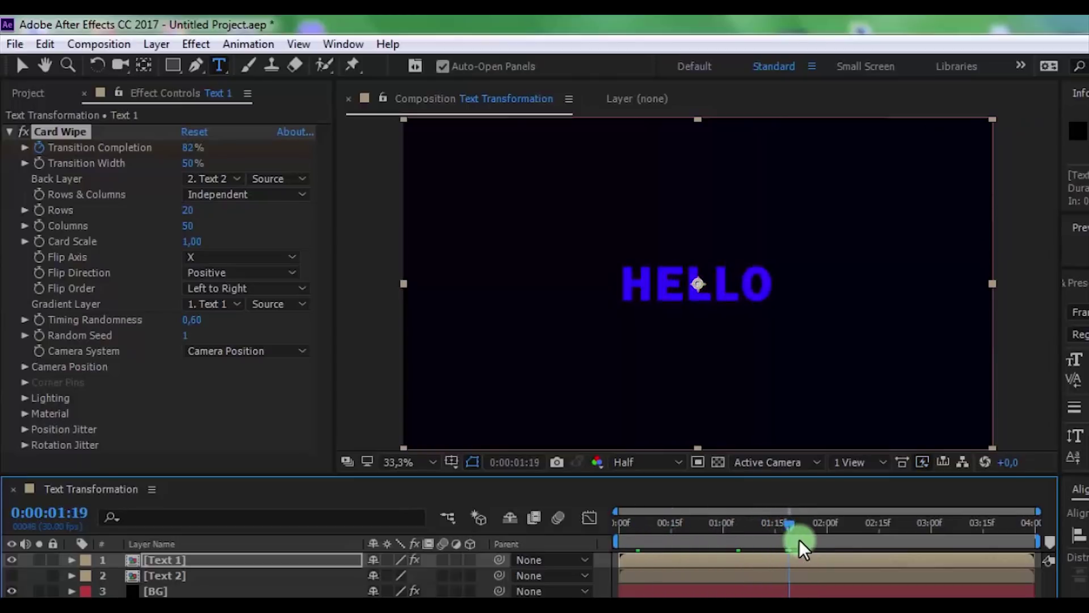
# Step: Keyframe Card Wipe's Z Jitter Amount to 15 at one second and 0 at two seconds
pyautogui.click(18, 428)
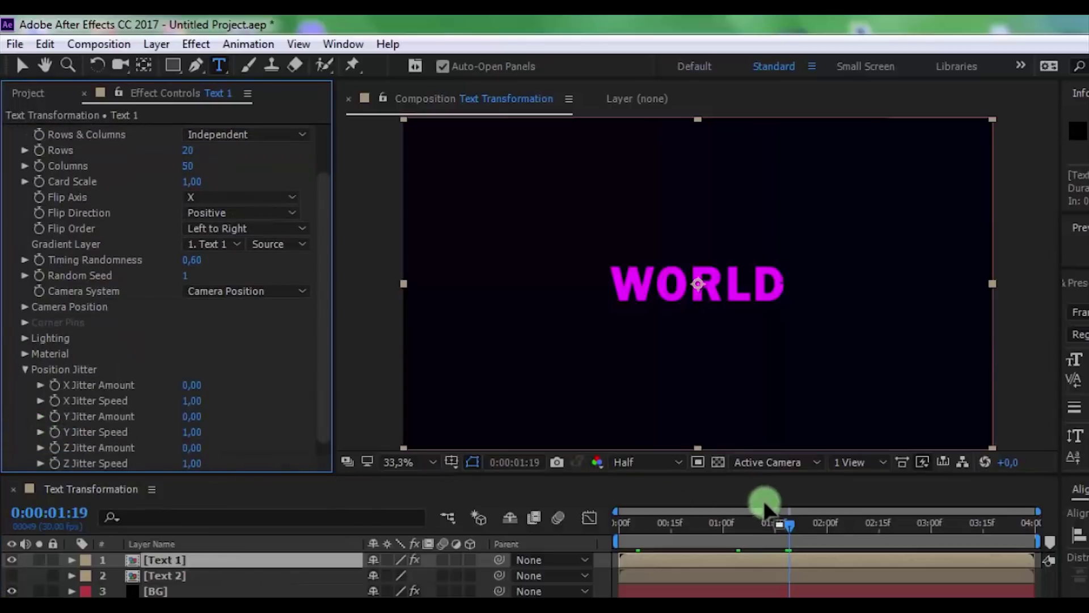
pyautogui.moveTo(764, 505); pyautogui.dragTo(522, 540)
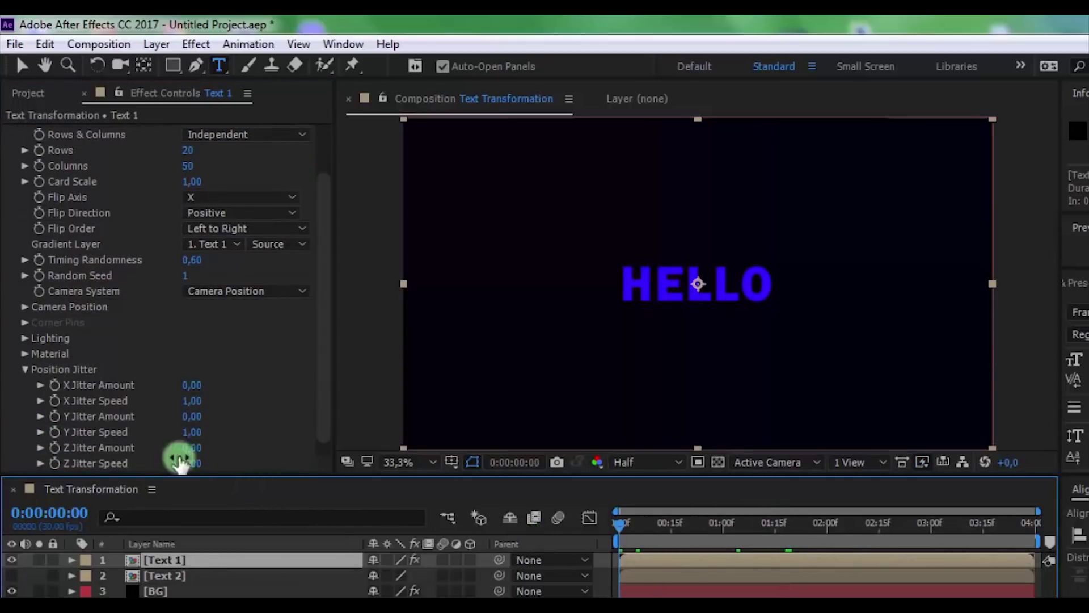
pyautogui.click(56, 446)
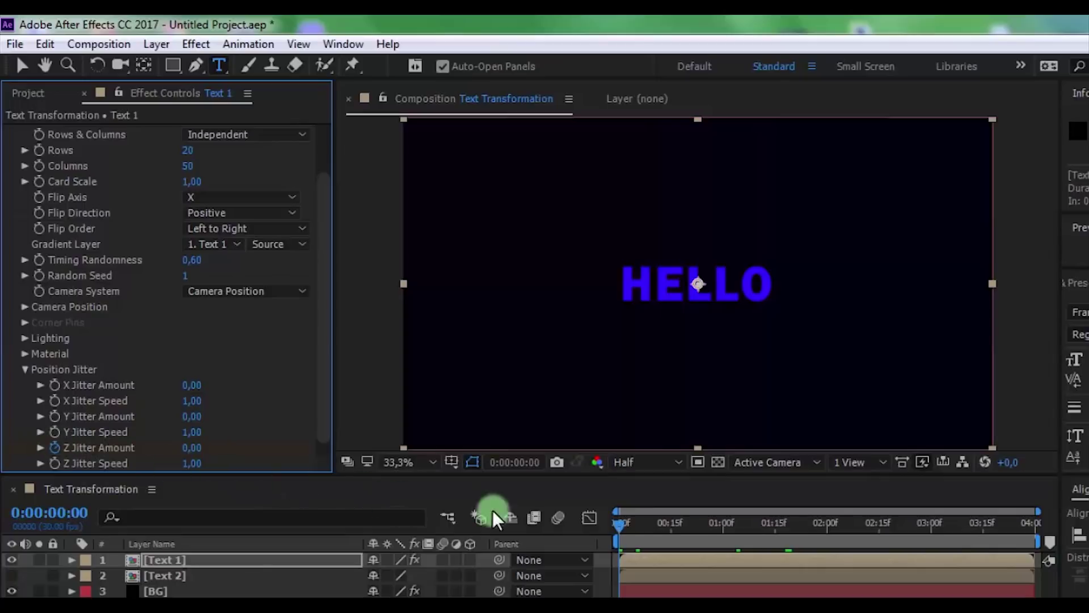
pyautogui.click(723, 529)
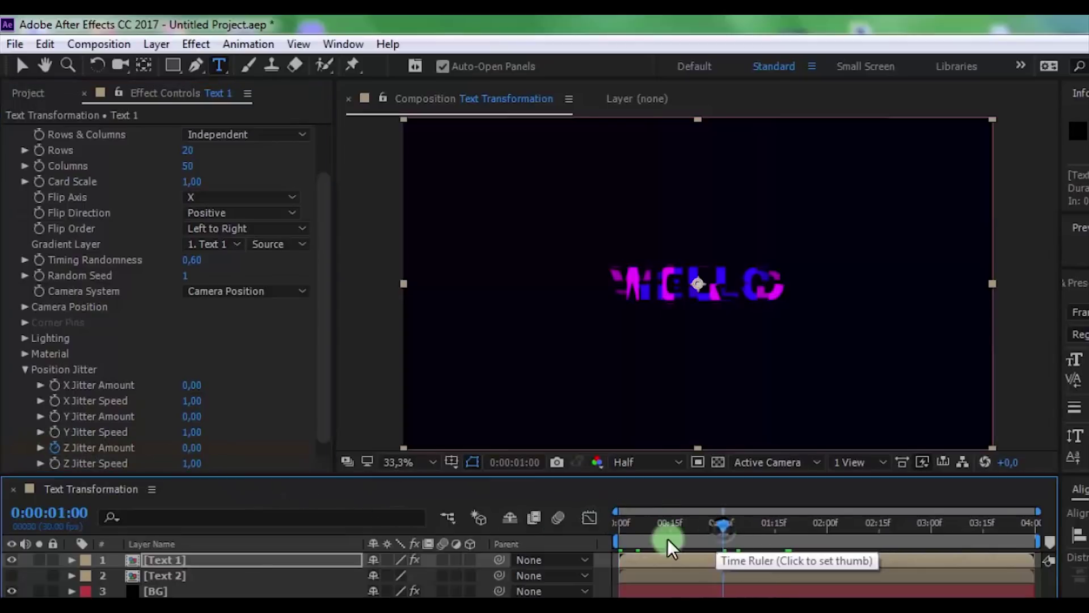
pyautogui.click(191, 448)
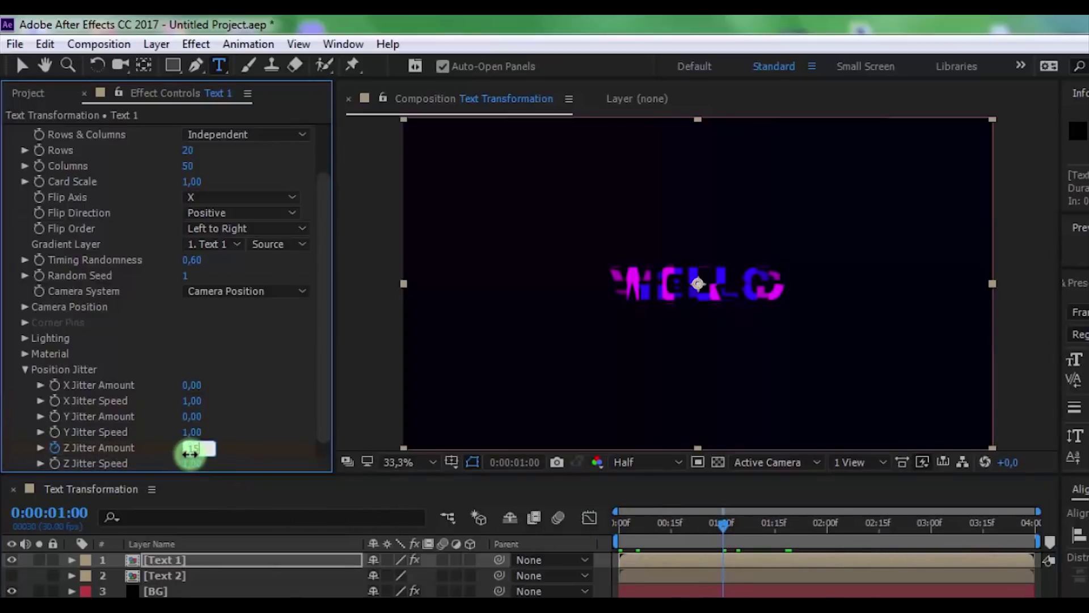
pyautogui.press('Return')
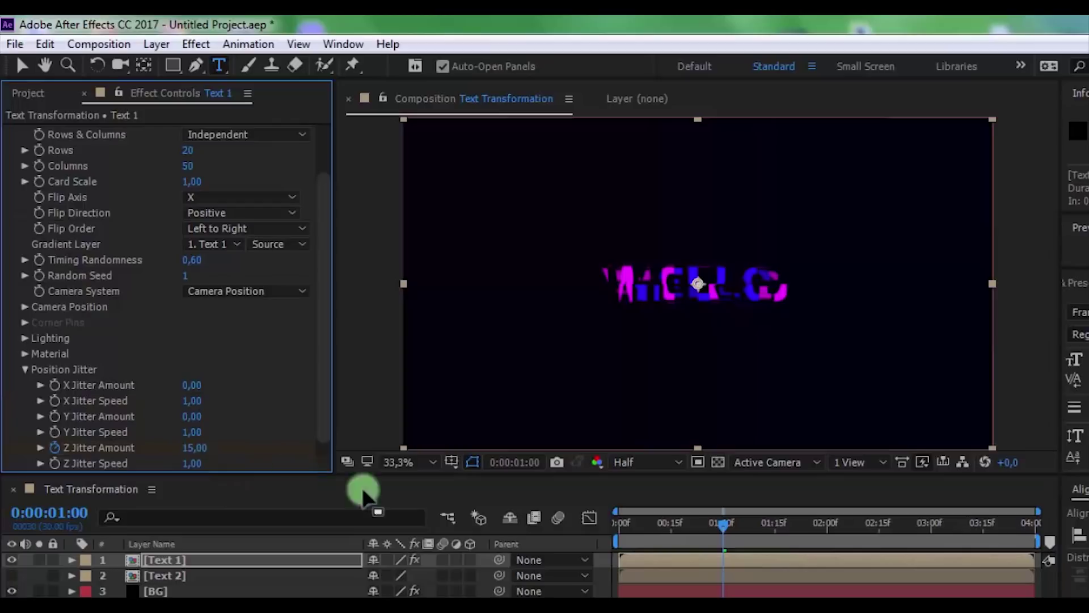
pyautogui.click(828, 529)
pyautogui.click(193, 449)
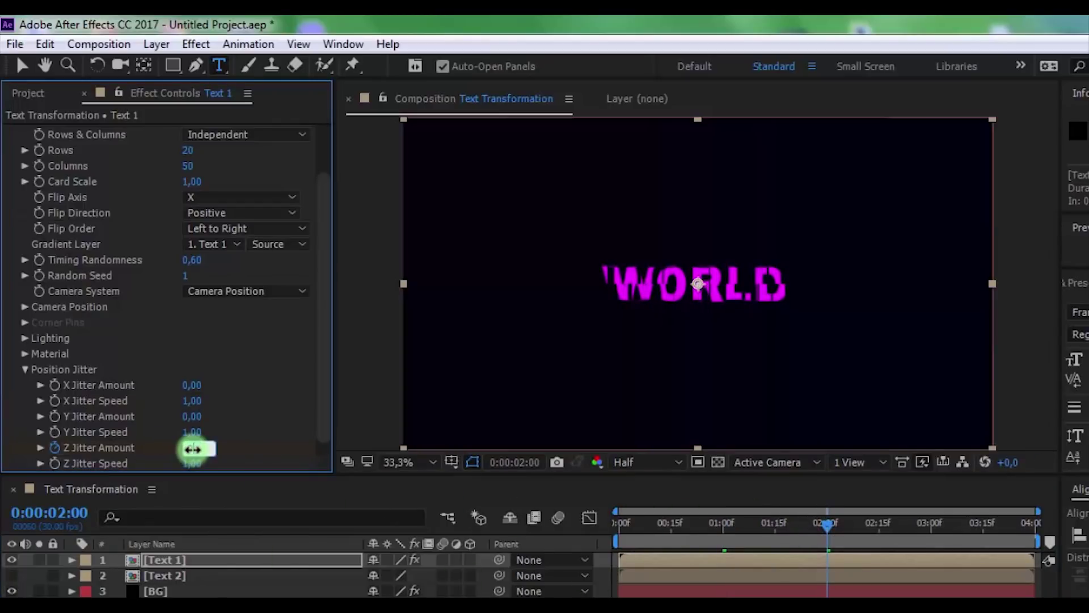
pyautogui.write('0')
pyautogui.press('Return')
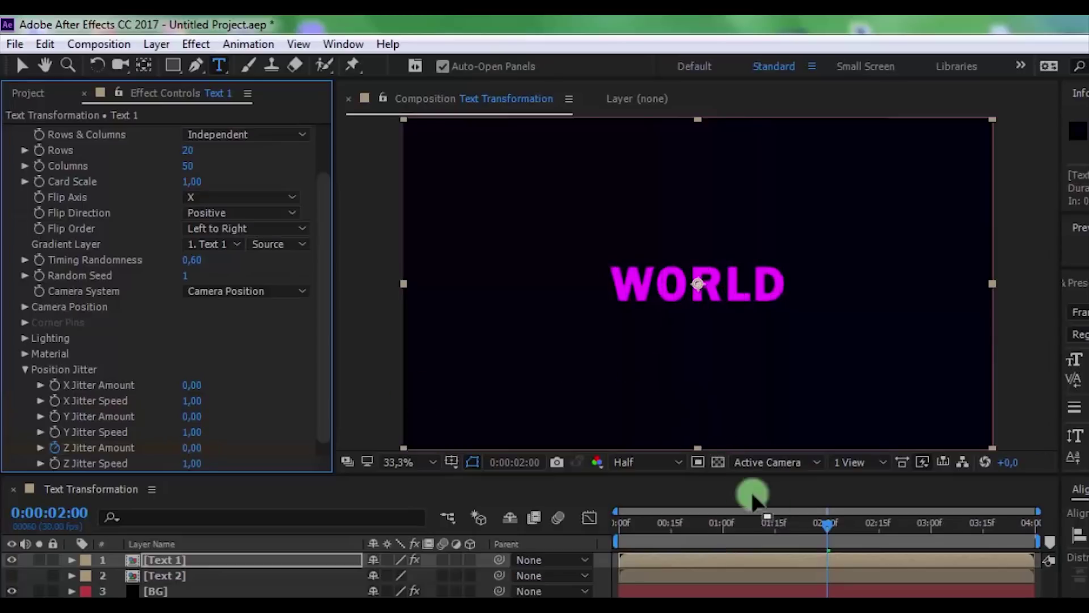
pyautogui.press('pageup')
pyautogui.press('Home')
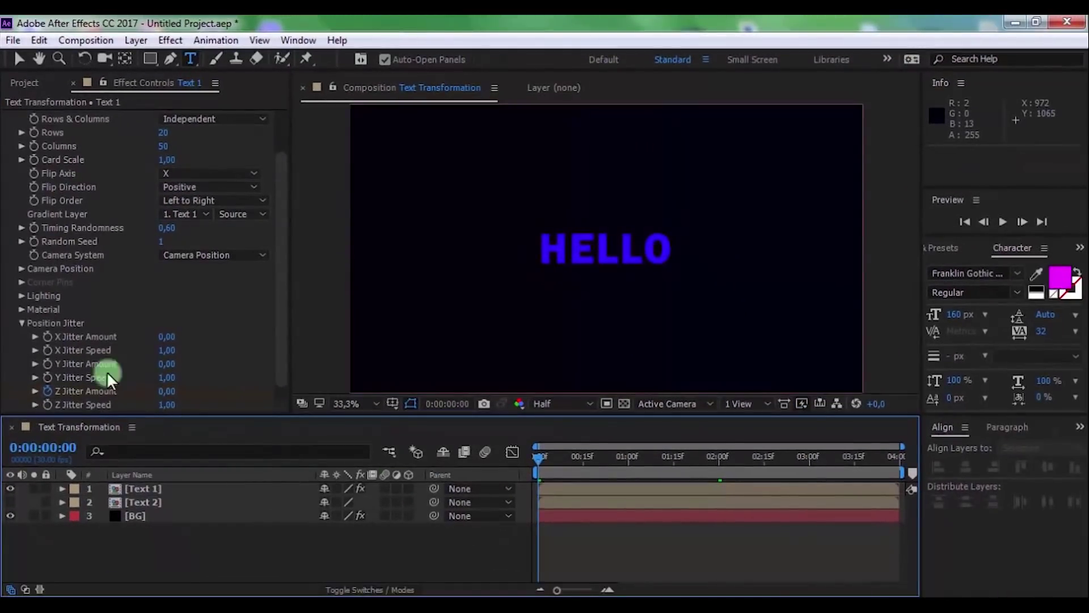
# Step: Preview the HELLO-to-WORLD card wipe and stop it at 0:00:02:15 with WORLD revealed
pyautogui.click(17, 323)
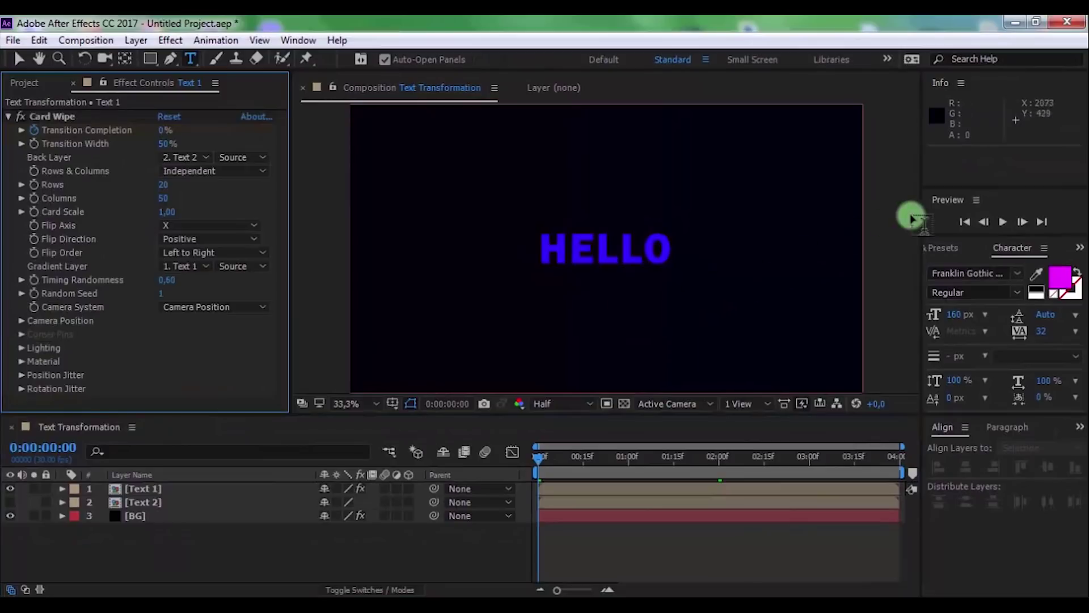
pyautogui.click(996, 222)
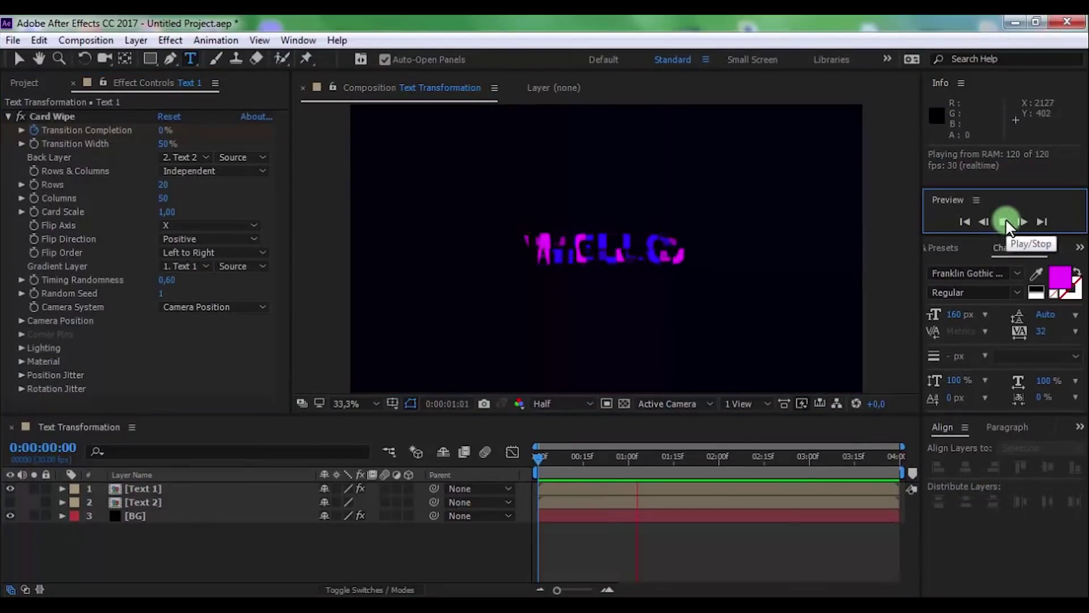
pyautogui.click(1007, 222)
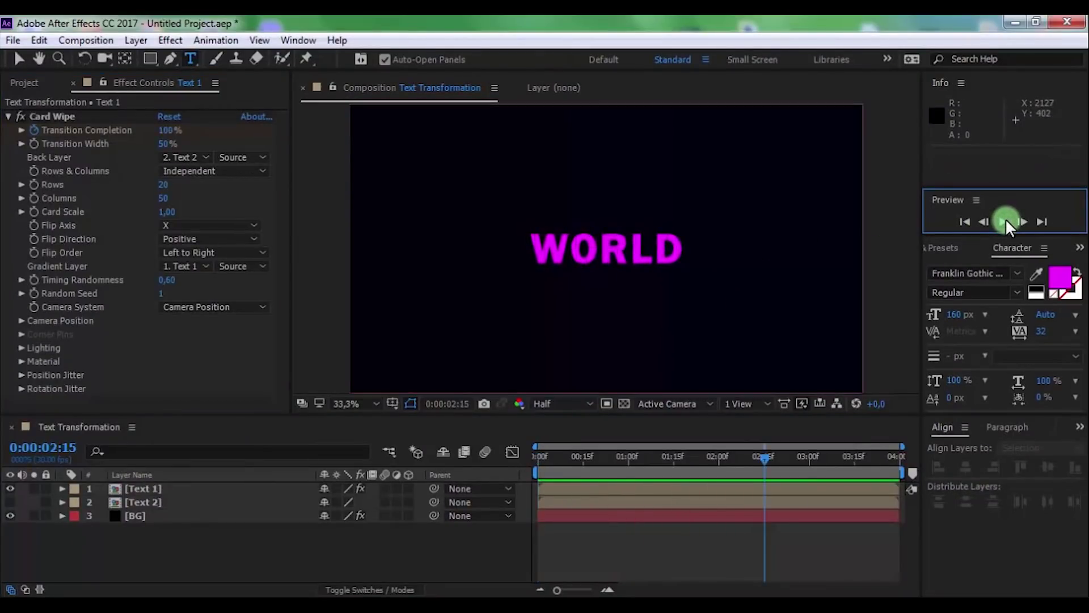
pyautogui.click(177, 552)
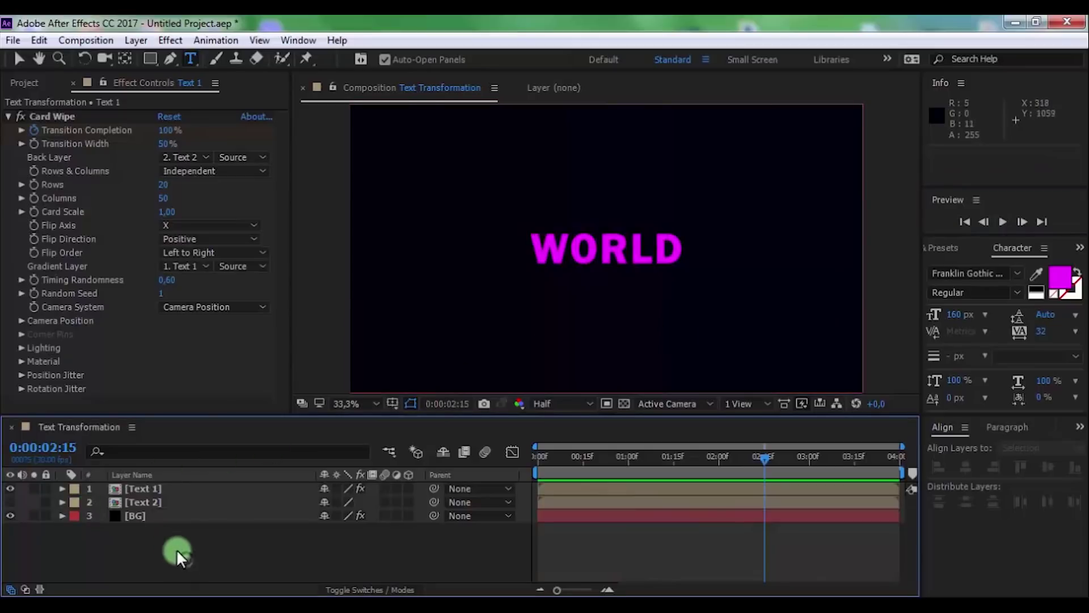
# Step: Duplicate Text 1 with Ctrl+D and rename the copy 'Transformer Effect'
pyautogui.click(150, 491)
pyautogui.hotkey('ctrl', 'd')
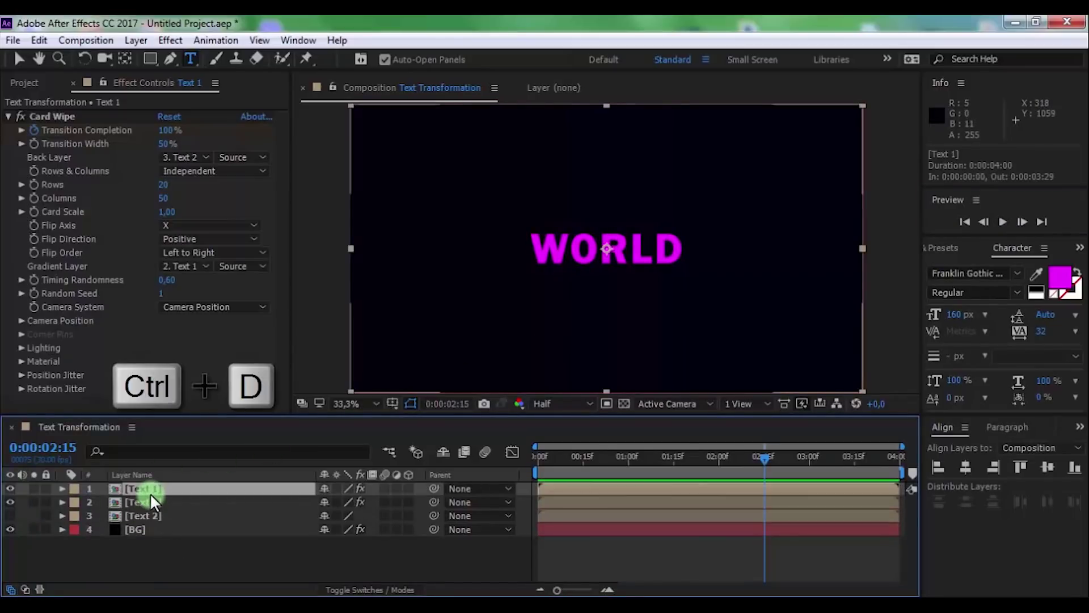
pyautogui.click(157, 504)
pyautogui.press('Return')
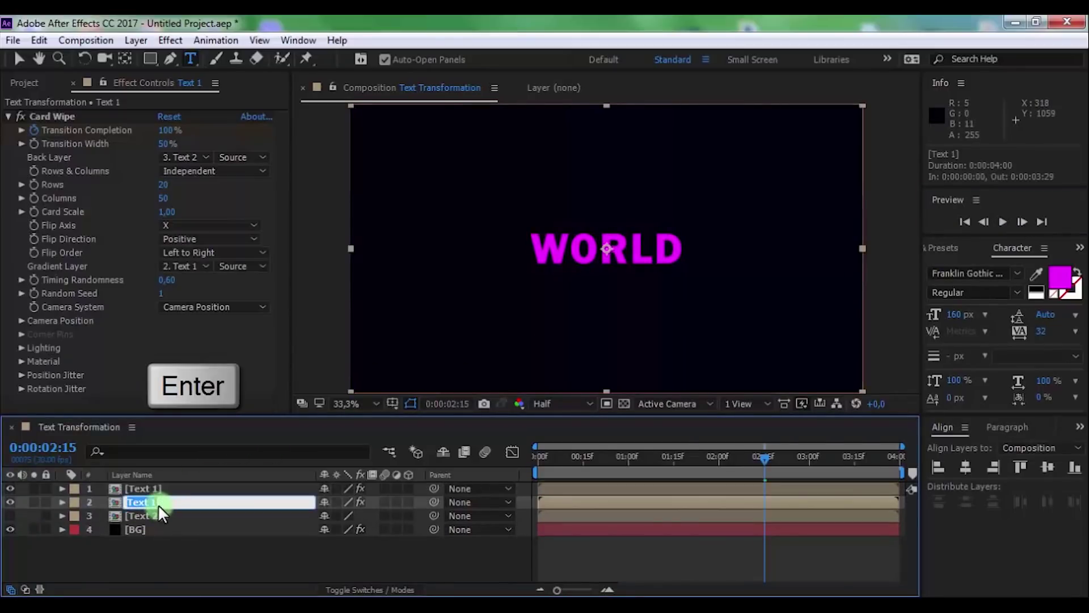
pyautogui.write('Transformer Effec')
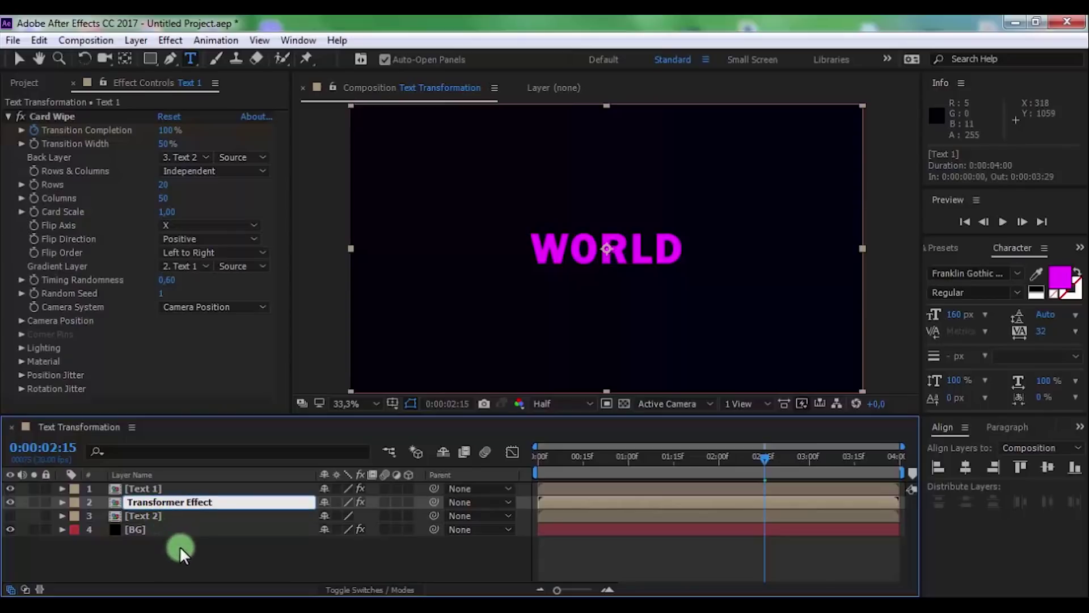
pyautogui.click(179, 546)
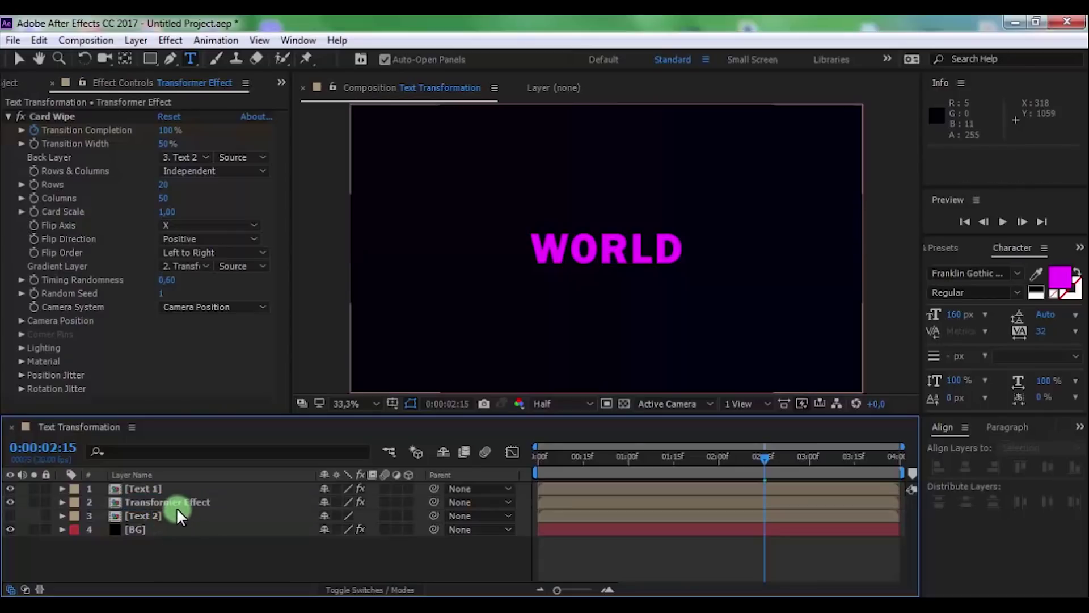
pyautogui.click(176, 508)
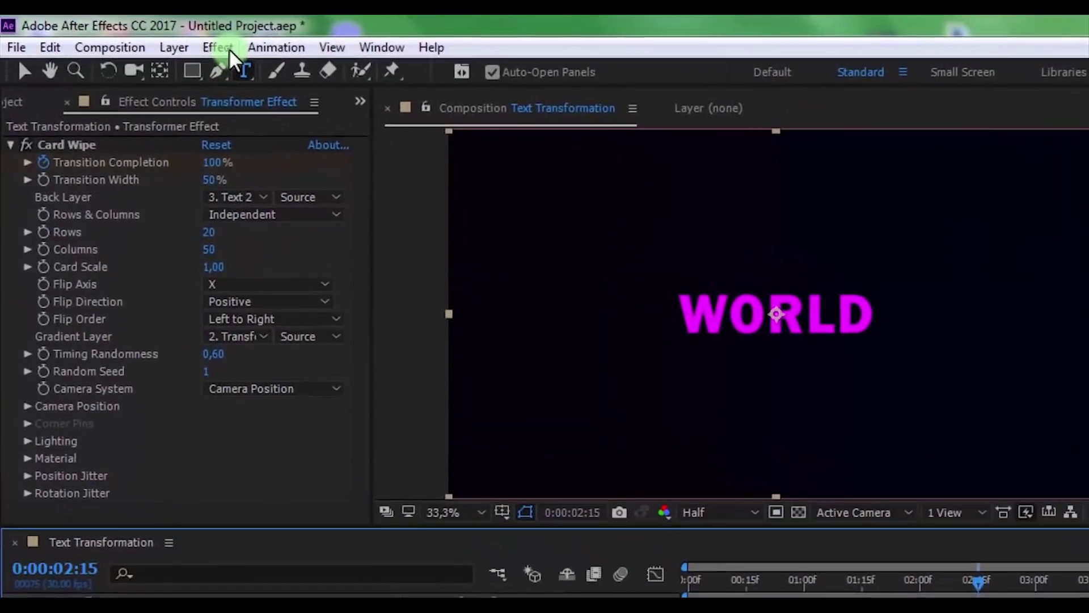
# Step: Apply a Generate > Fill effect to Transformer Effect and set its colour to orange
pyautogui.click(177, 41)
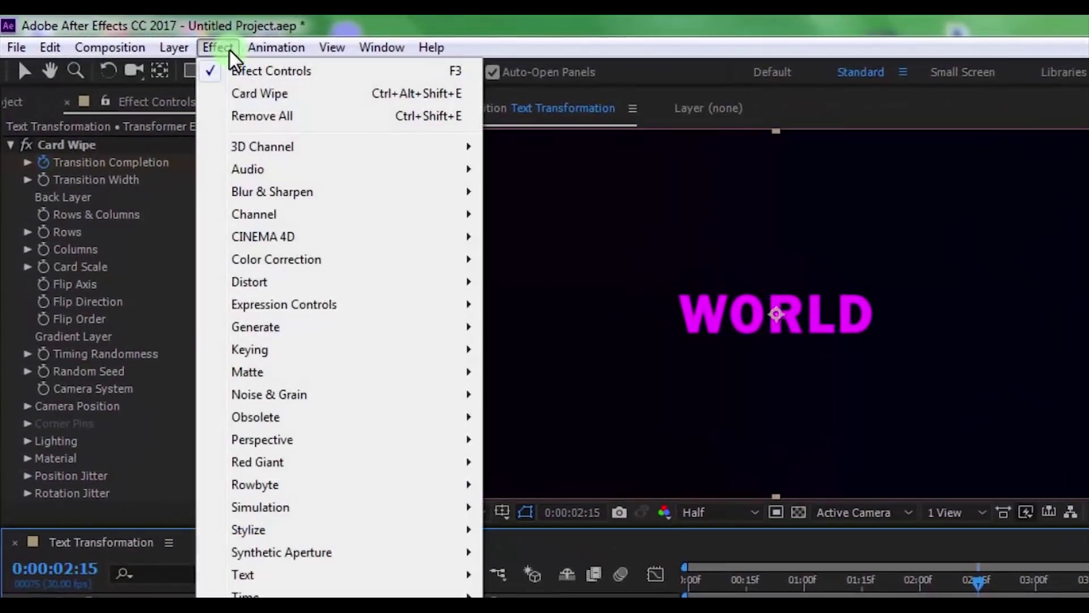
pyautogui.moveTo(256, 327)
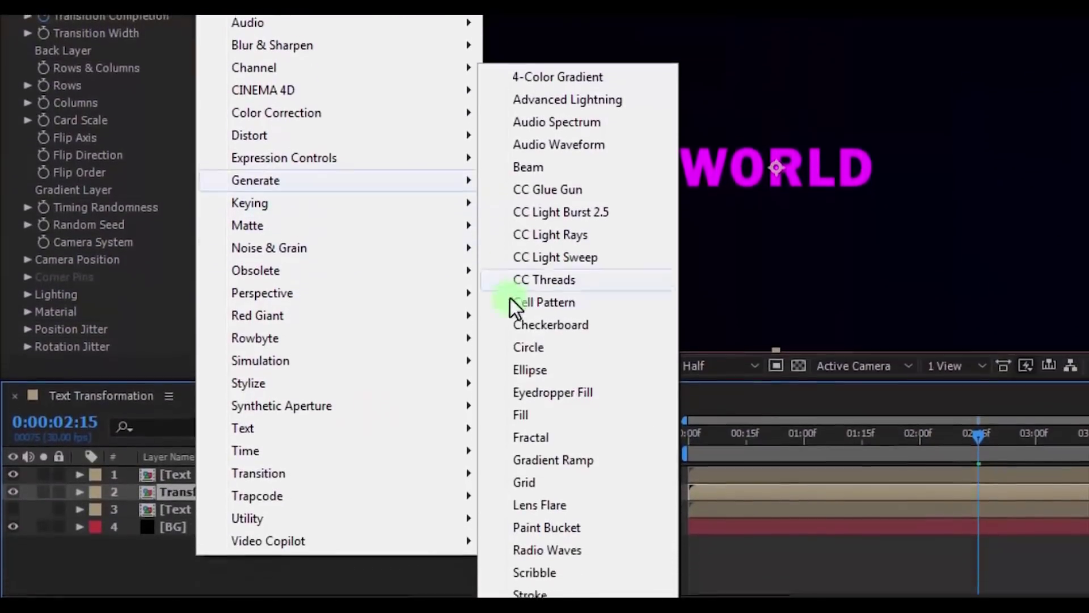
pyautogui.click(523, 491)
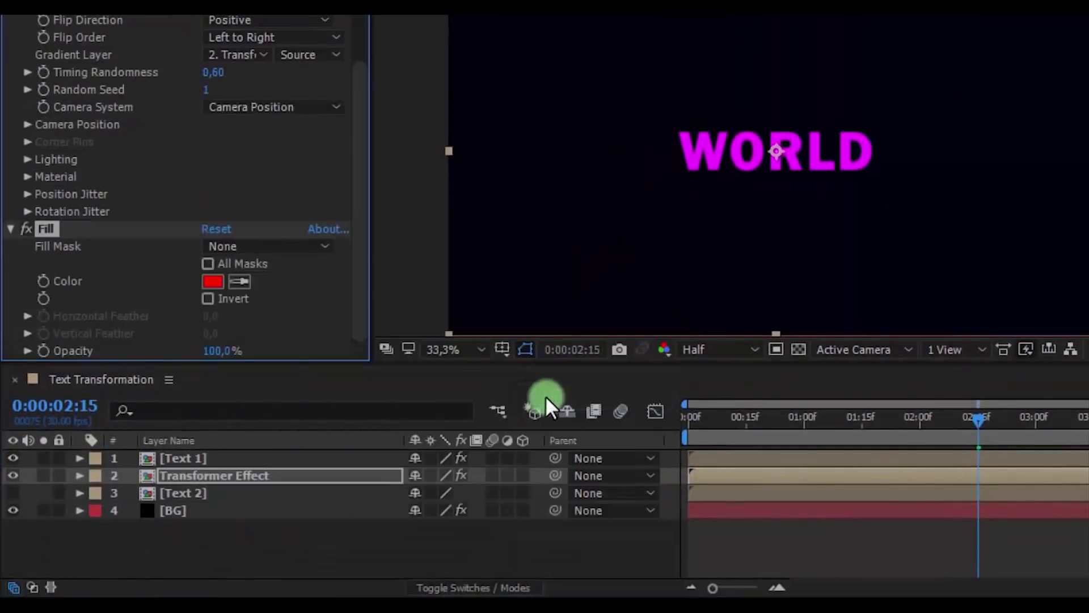
pyautogui.click(815, 426)
pyautogui.click(209, 282)
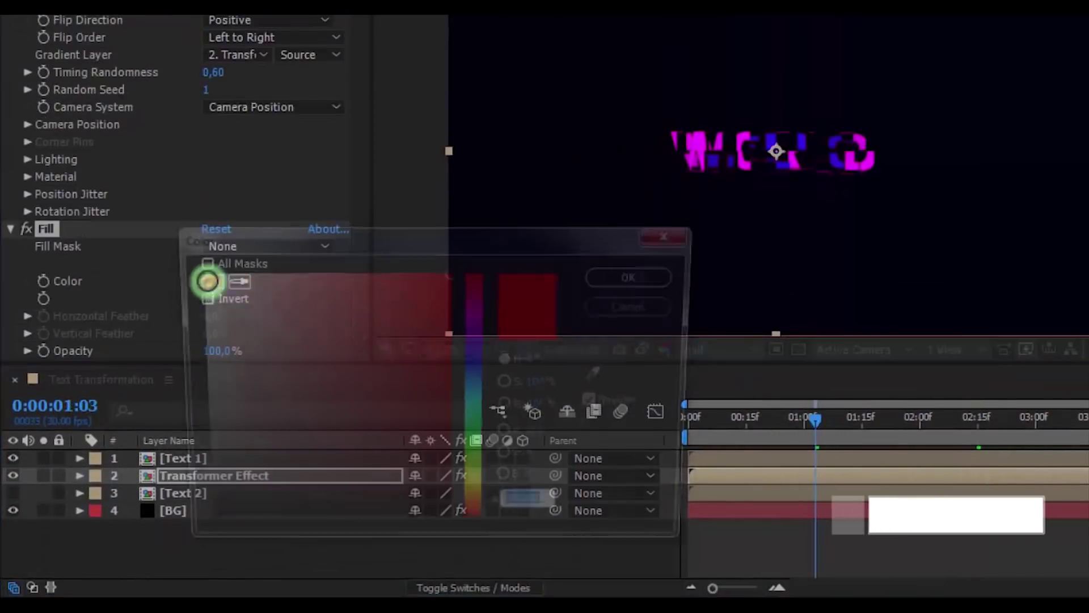
pyautogui.click(543, 448)
pyautogui.moveTo(491, 480); pyautogui.dragTo(487, 505)
pyautogui.click(563, 370)
pyautogui.click(639, 276)
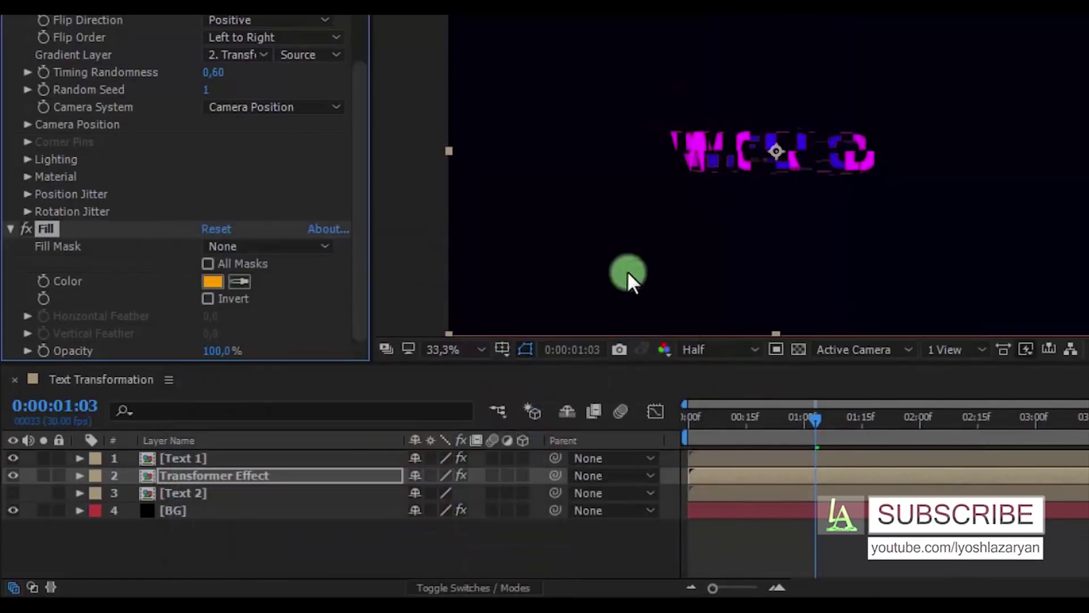
pyautogui.click(185, 475)
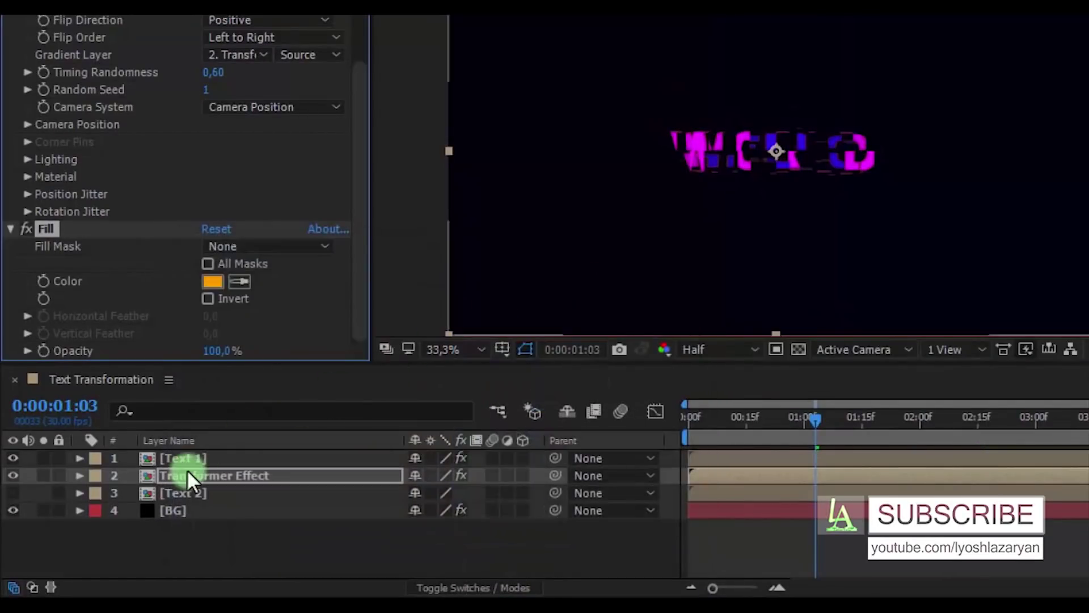
pyautogui.click(10, 229)
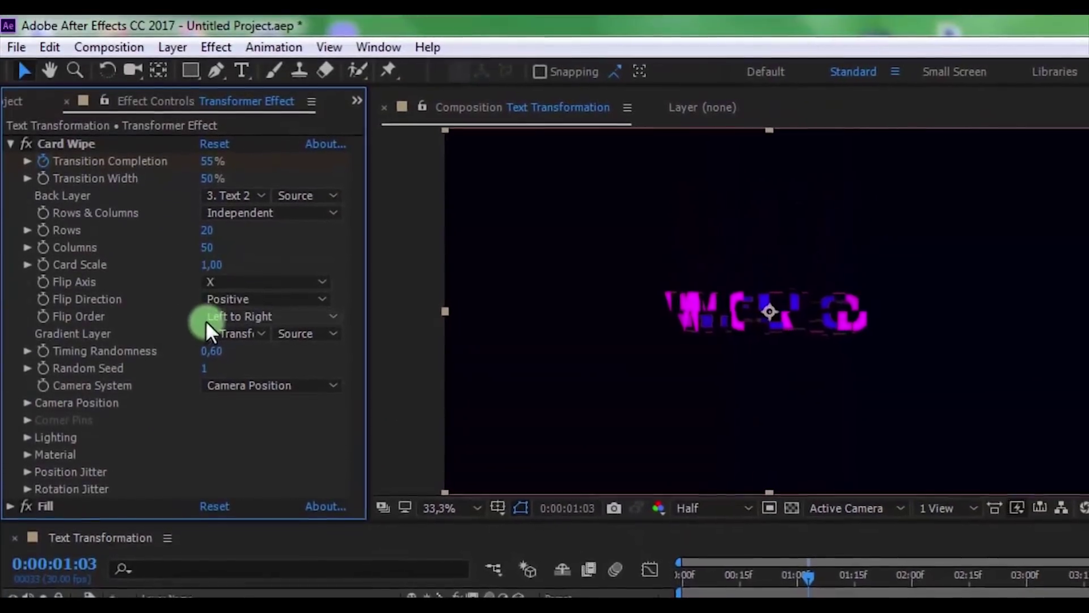
# Step: Set the Card Wipe Timing Randomness to 0,70
pyautogui.click(213, 283)
pyautogui.write('0,7')
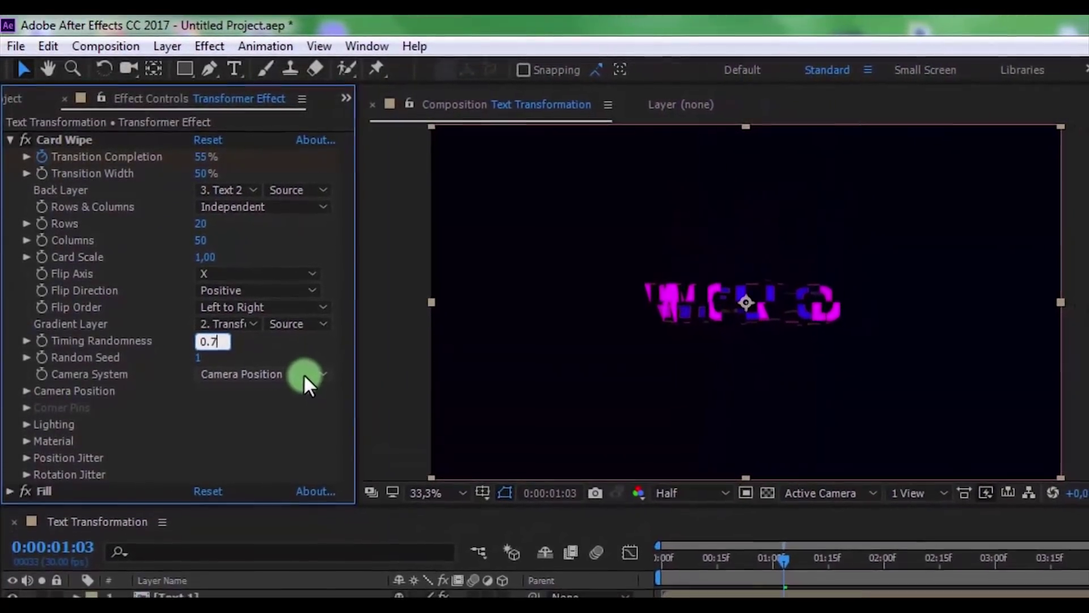
pyautogui.press('Return')
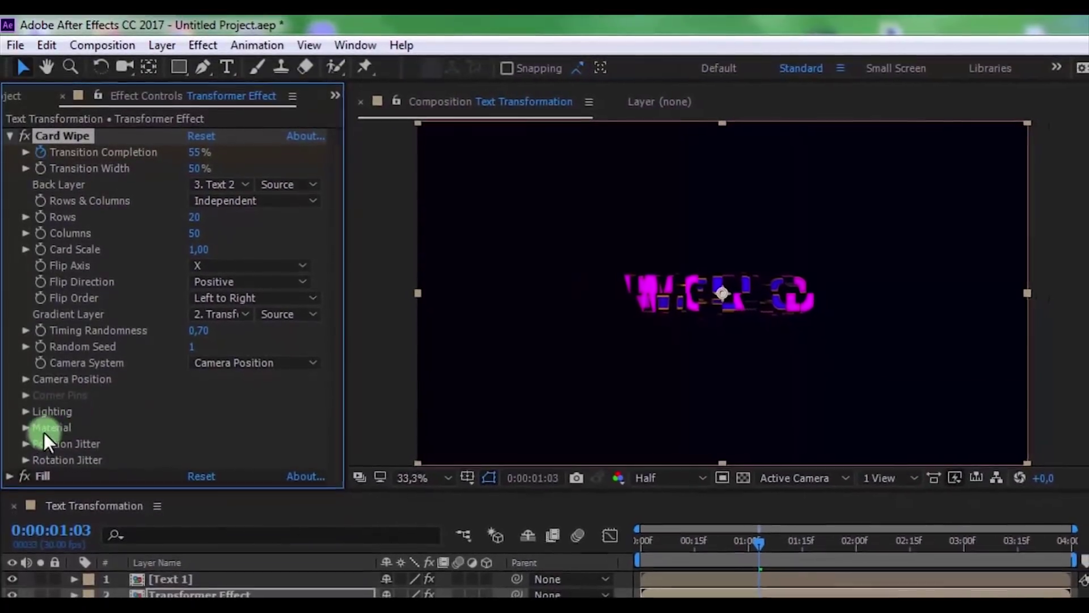
# Step: Keyframe X and Y Jitter Amount at 0, 2 and 0 across two seconds, then preview
pyautogui.click(26, 437)
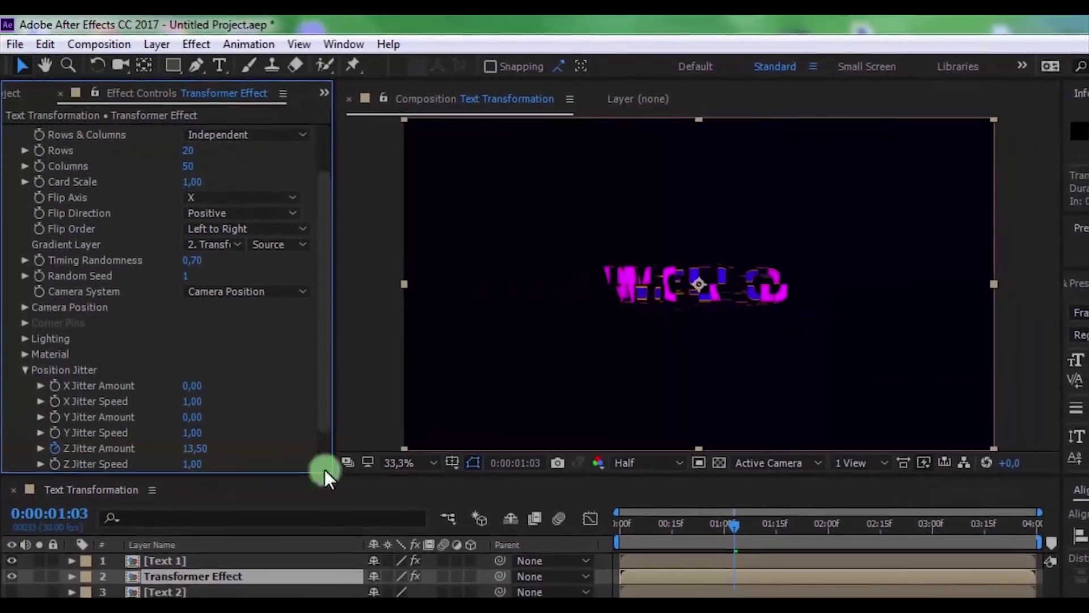
pyautogui.moveTo(719, 522); pyautogui.dragTo(530, 526)
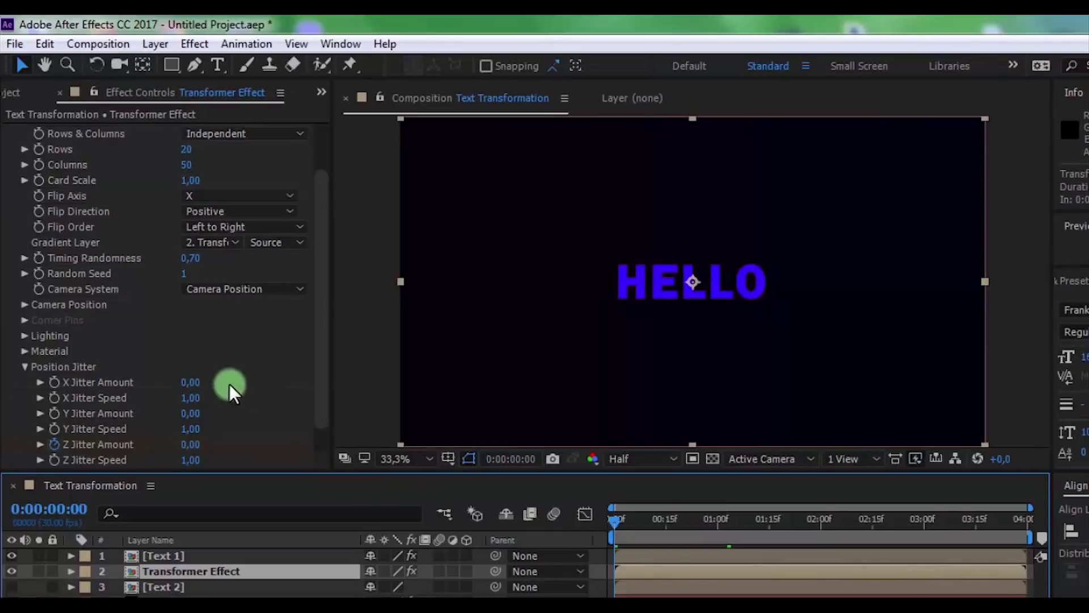
pyautogui.click(54, 382)
pyautogui.click(54, 413)
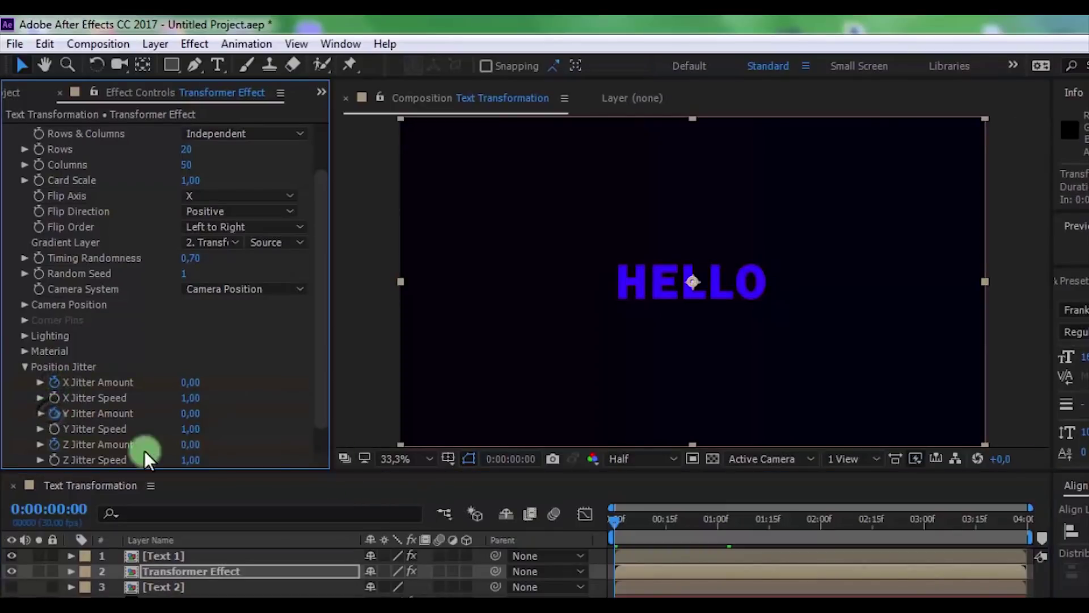
pyautogui.click(713, 530)
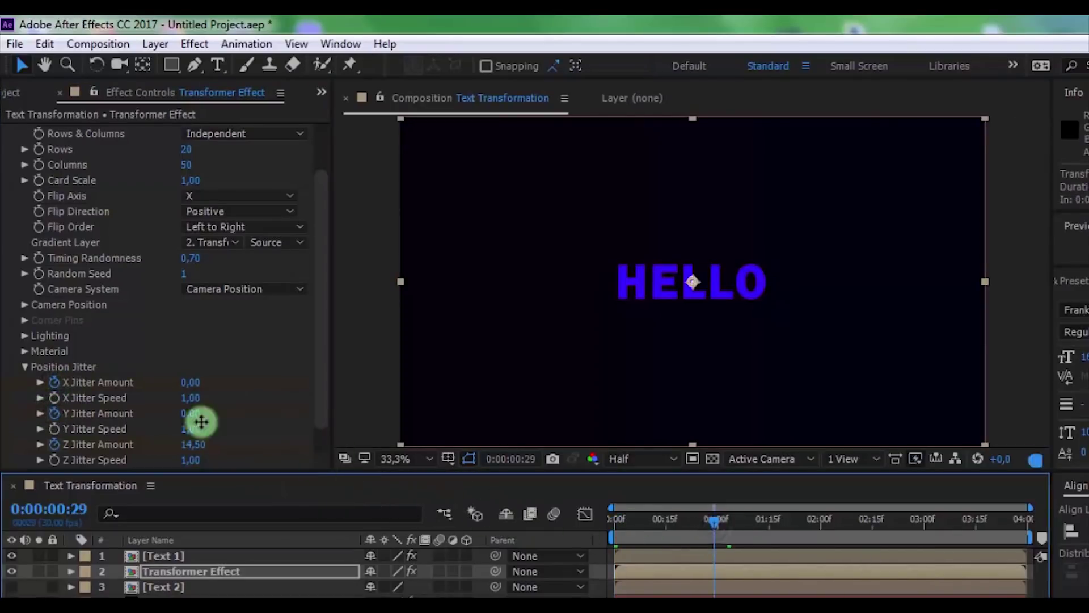
pyautogui.click(189, 383)
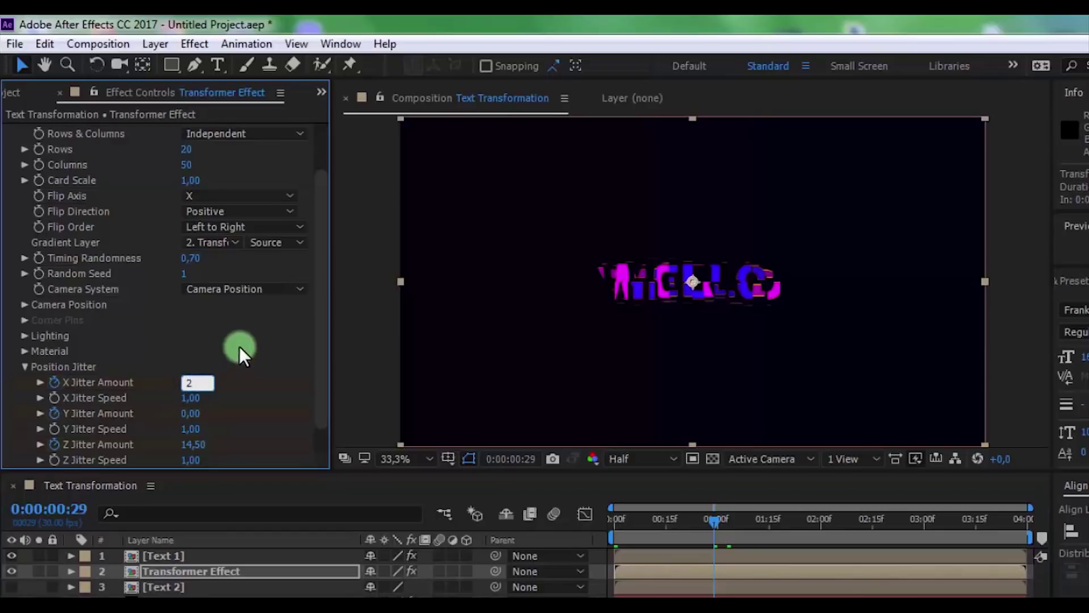
pyautogui.click(192, 414)
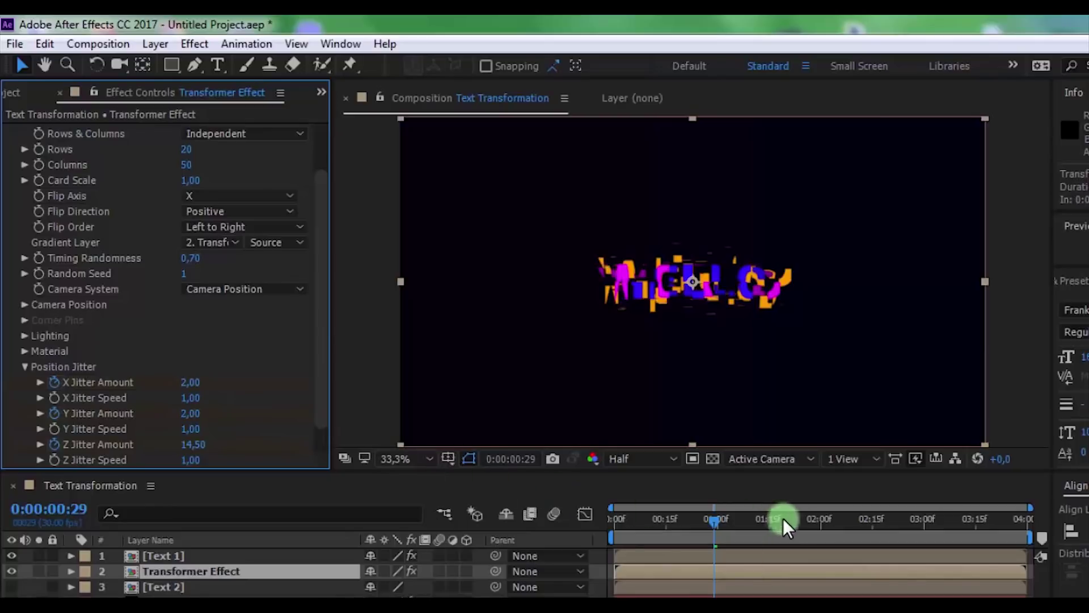
pyautogui.click(822, 539)
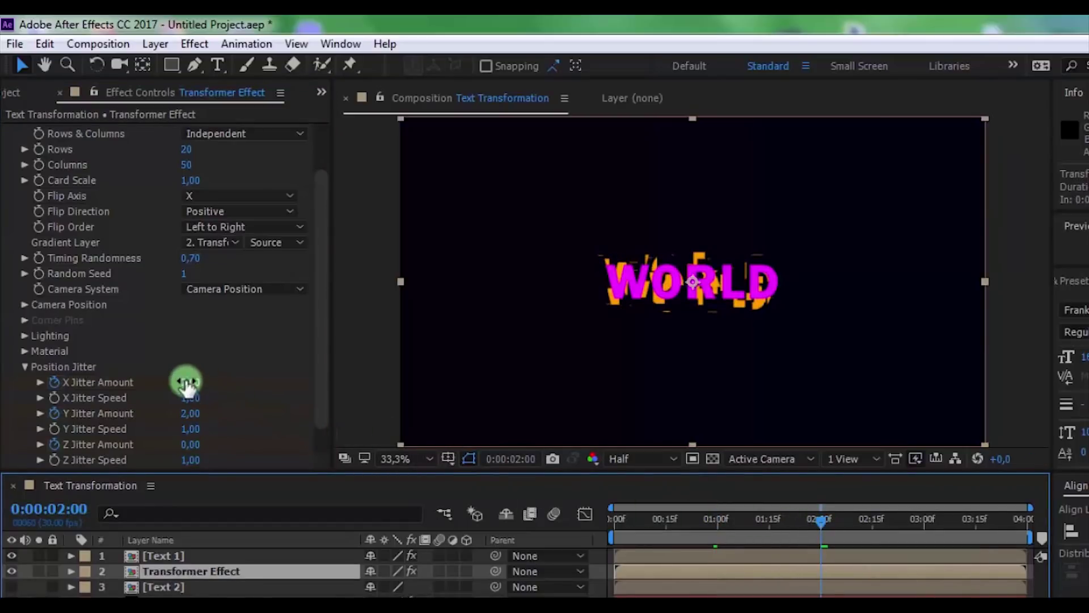
pyautogui.moveTo(187, 383); pyautogui.dragTo(194, 381)
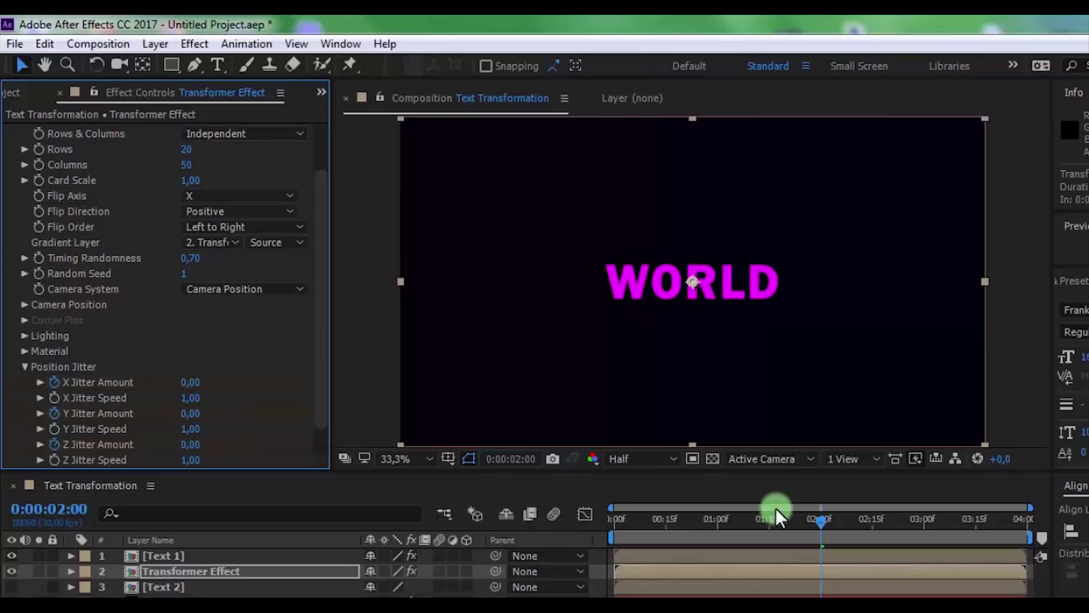
pyautogui.moveTo(821, 528); pyautogui.dragTo(499, 533)
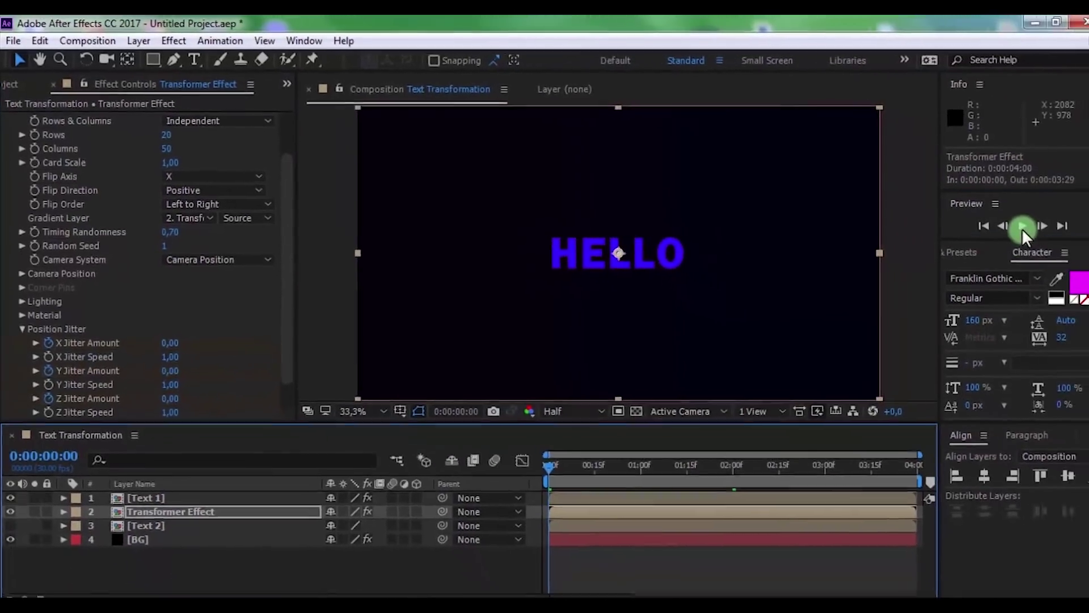
pyautogui.click(1022, 227)
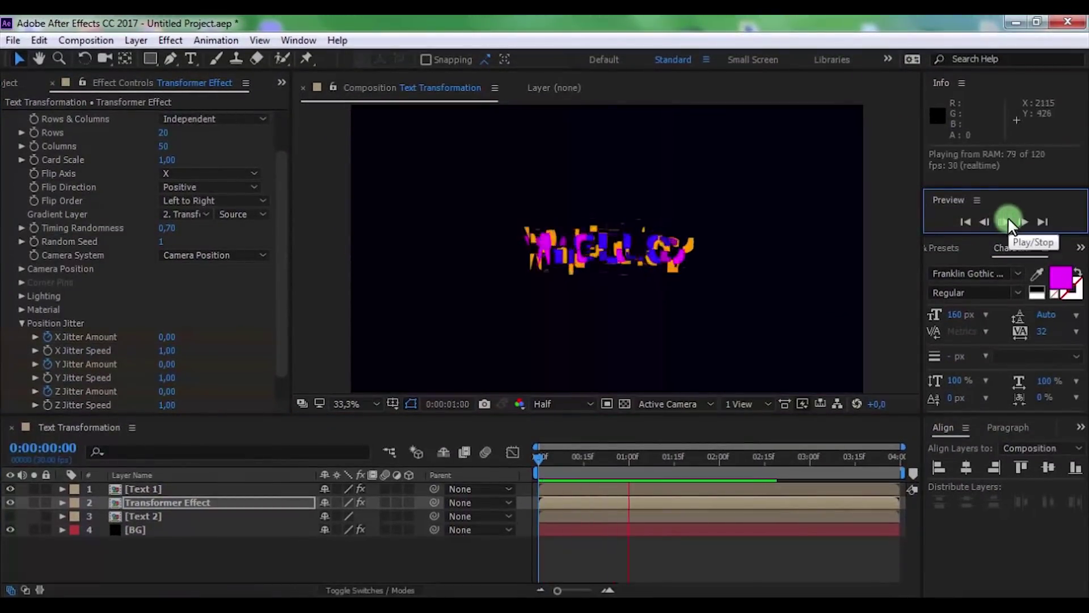
pyautogui.click(1008, 216)
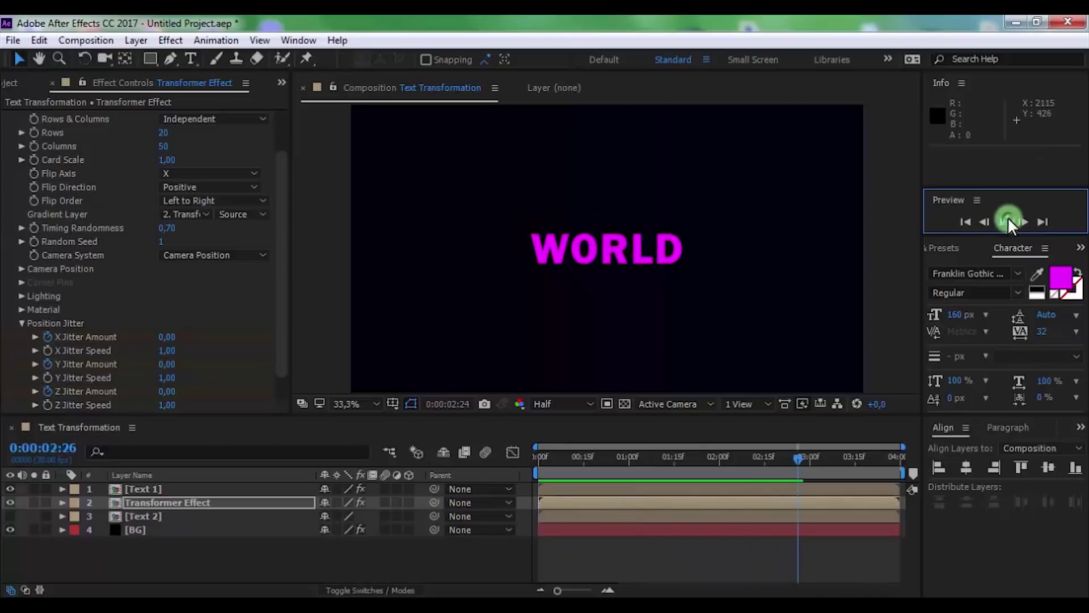
# Step: Add a new adjustment layer to the composition
pyautogui.rightClick(166, 553)
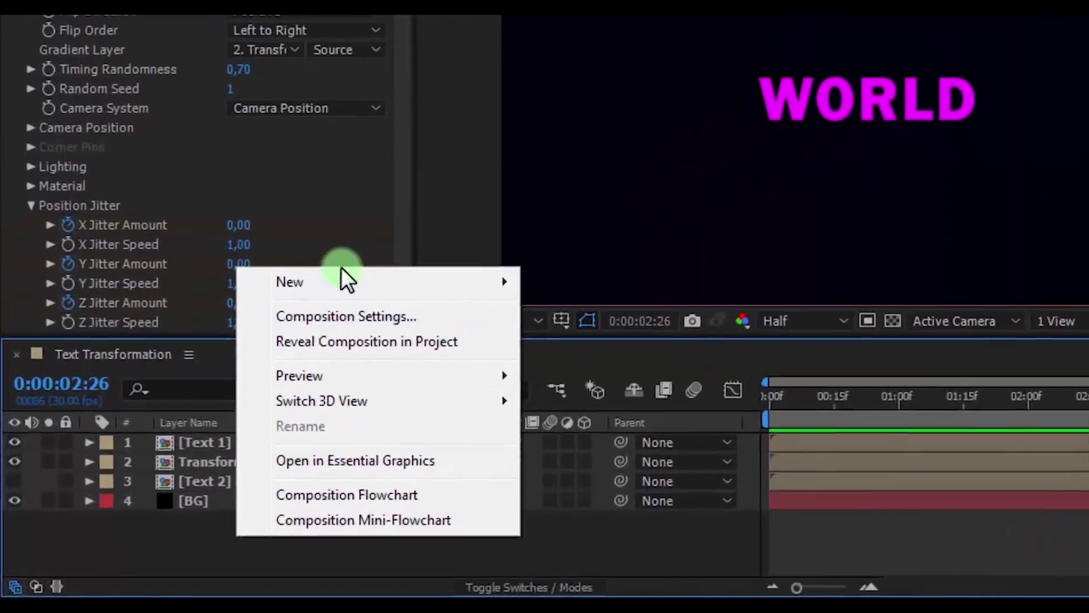
pyautogui.moveTo(357, 372)
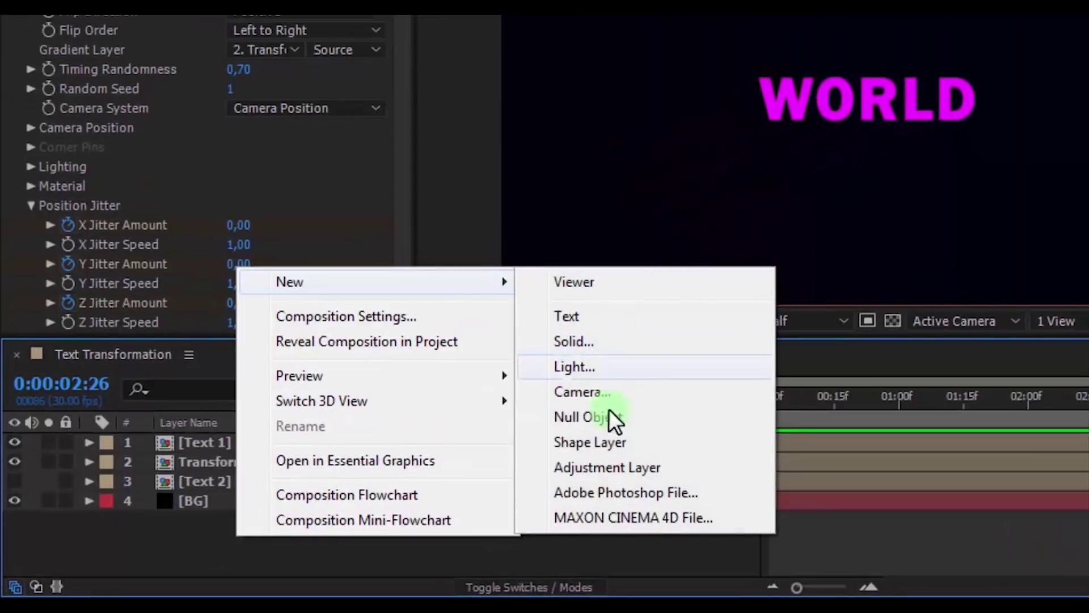
pyautogui.click(597, 461)
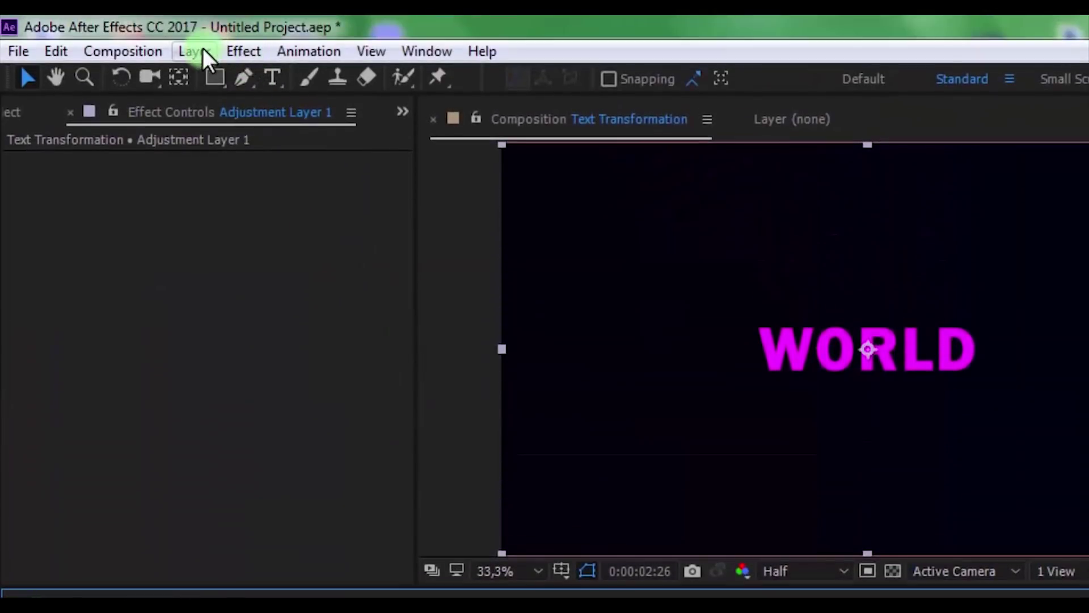
# Step: Apply Color Correction > Curves to the adjustment layer and bend the RGB curve into an S-shape
pyautogui.click(242, 51)
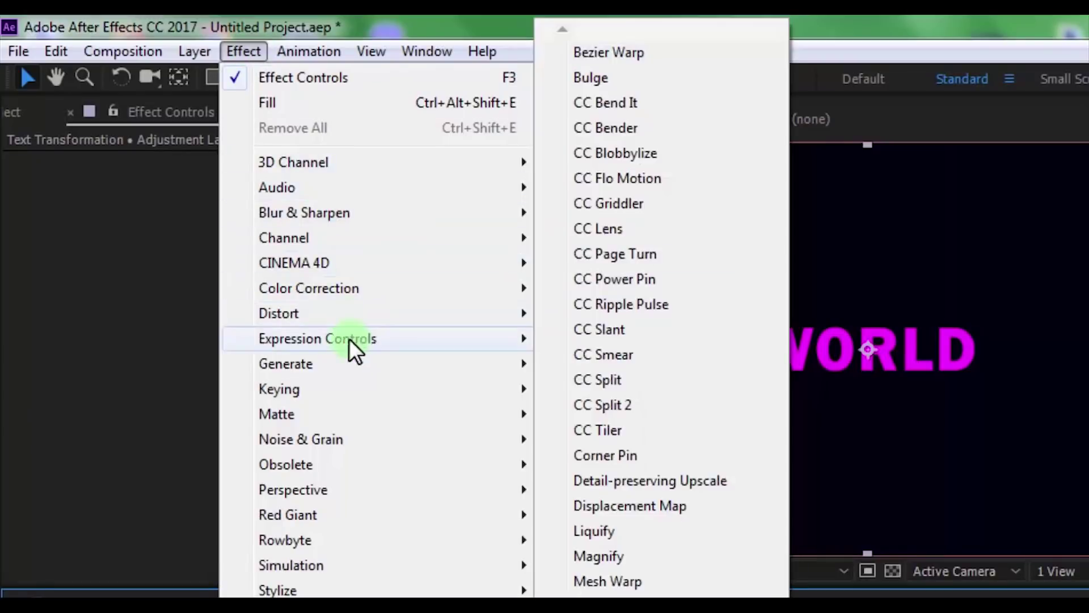
pyautogui.moveTo(339, 288)
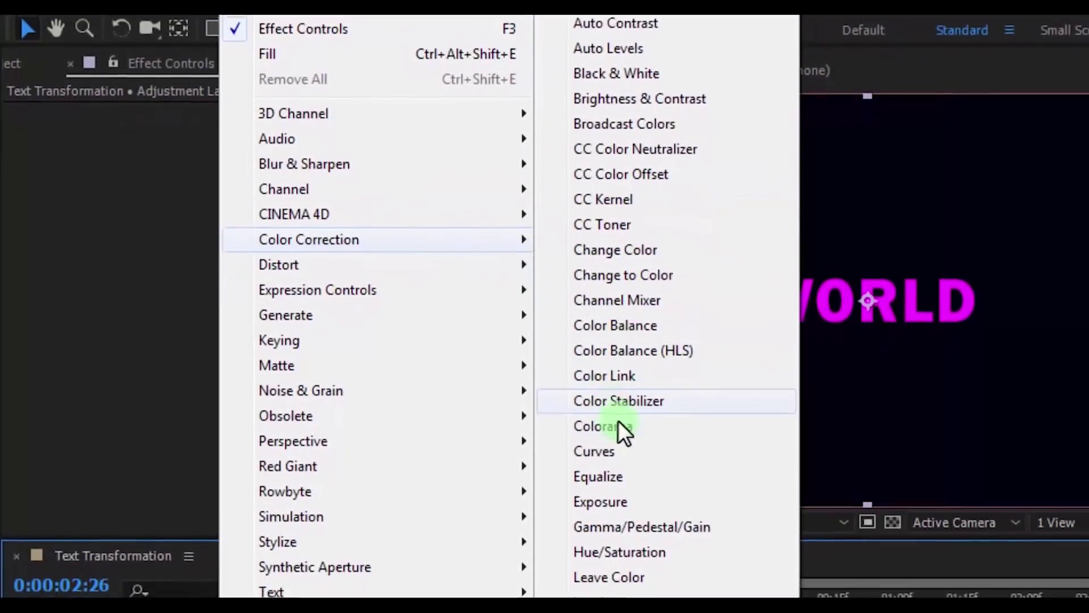
pyautogui.click(617, 440)
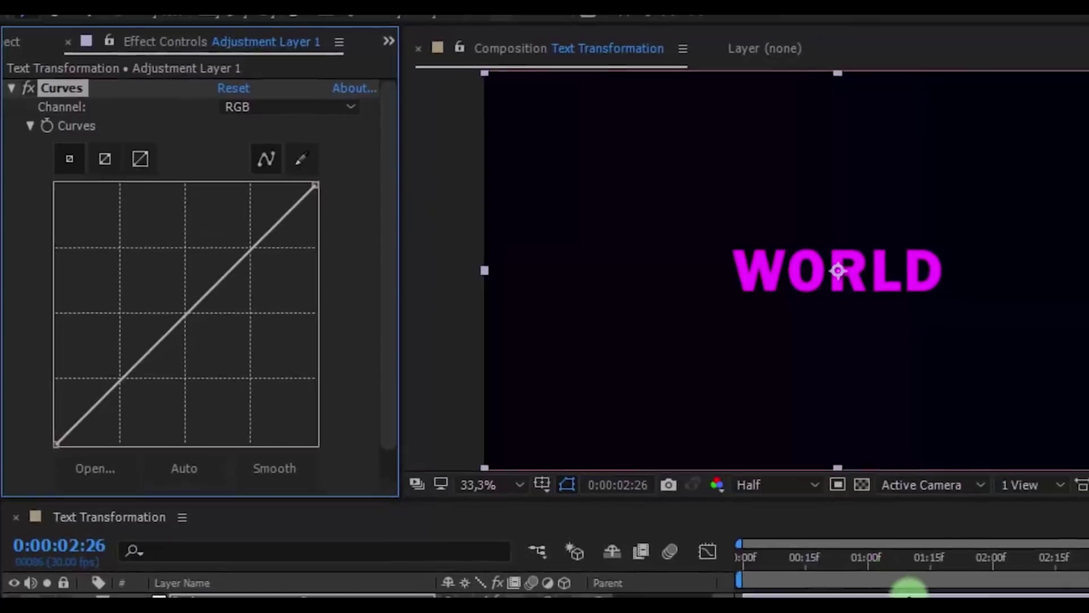
pyautogui.click(936, 567)
pyautogui.moveTo(107, 368); pyautogui.dragTo(124, 379)
pyautogui.moveTo(198, 300); pyautogui.dragTo(199, 261)
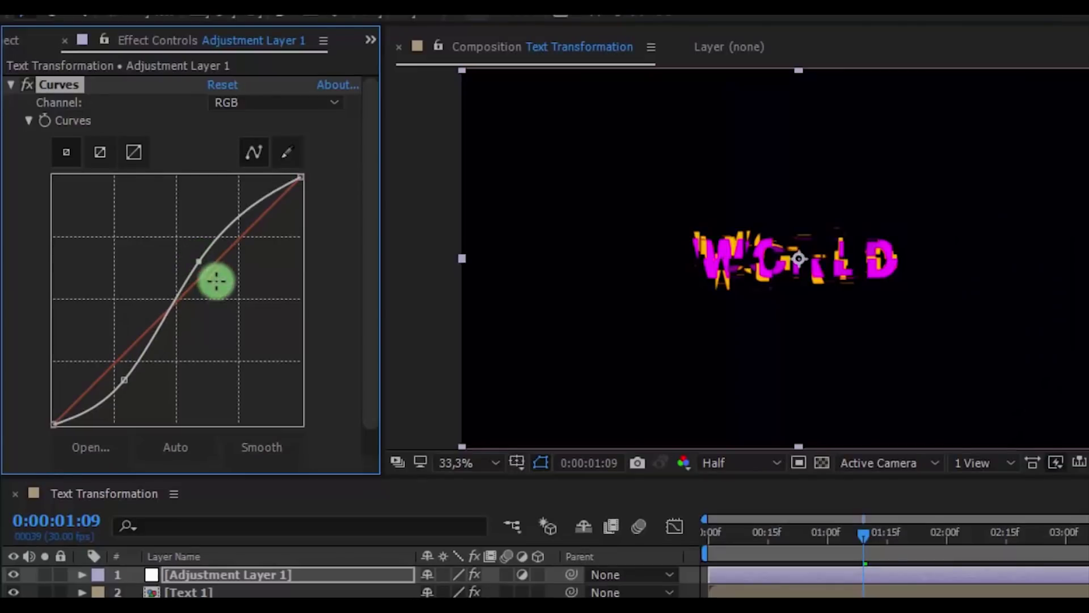
pyautogui.click(179, 573)
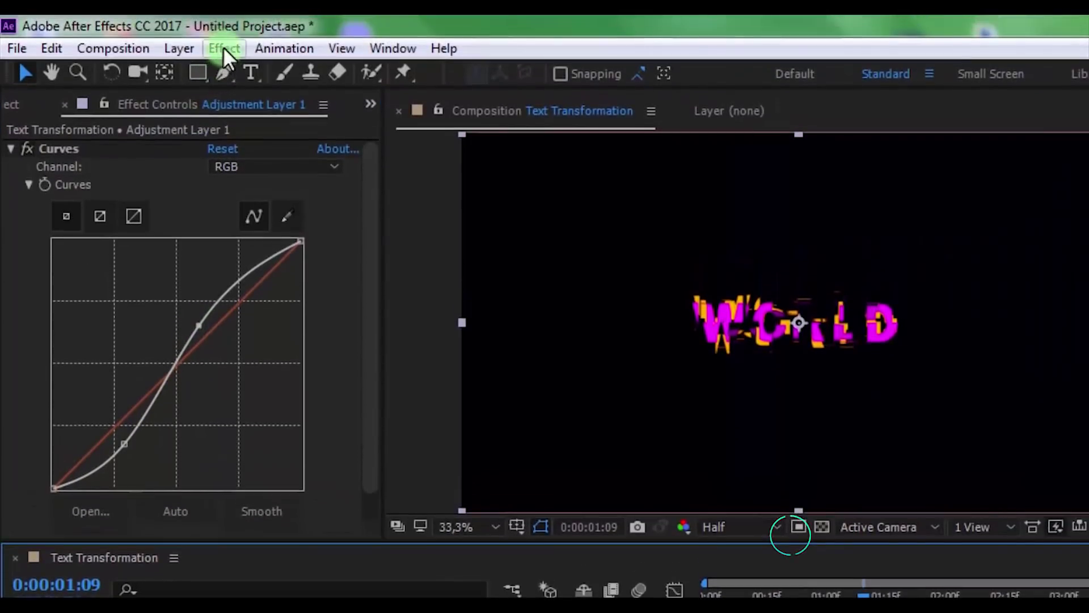
# Step: Add a Stylize > Glow with 71,4% threshold, 33 radius and 1,2 intensity
pyautogui.click(223, 48)
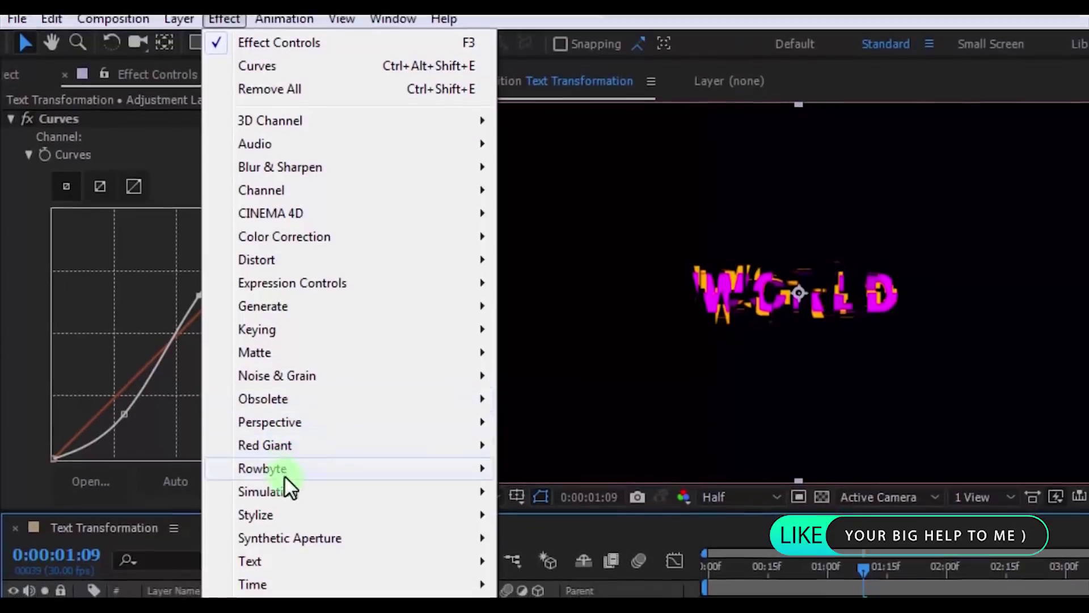
pyautogui.moveTo(284, 544)
pyautogui.click(540, 522)
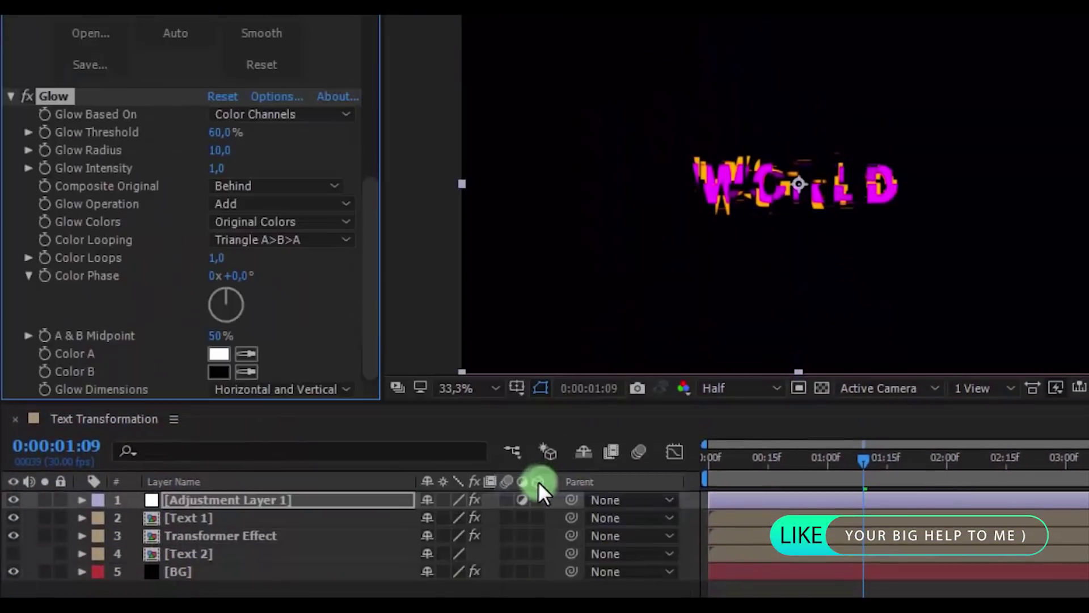
pyautogui.moveTo(213, 150); pyautogui.dragTo(224, 170)
pyautogui.moveTo(224, 306); pyautogui.dragTo(156, 277)
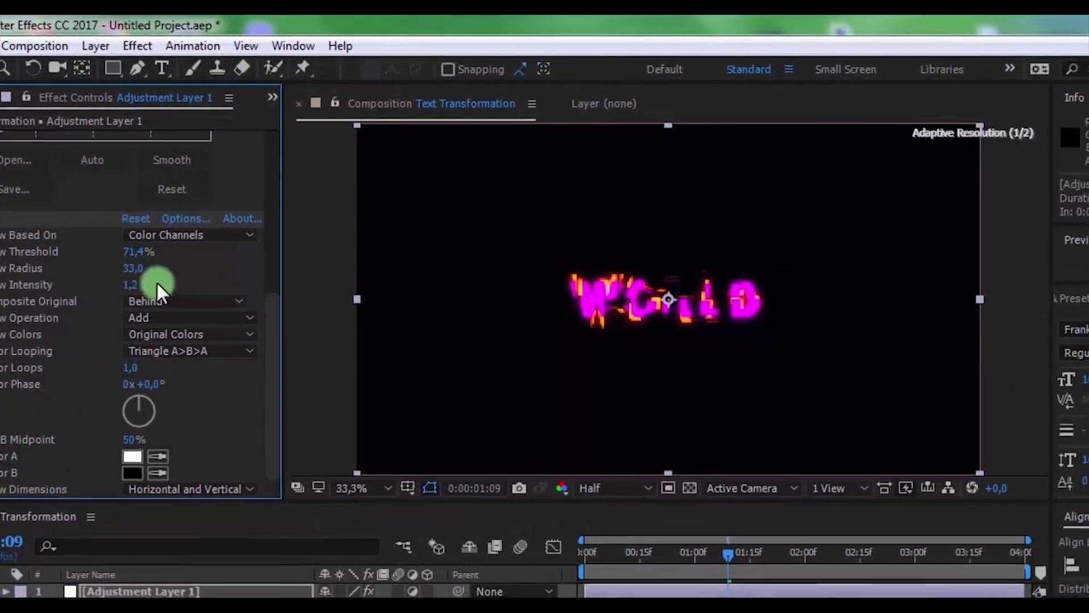
# Step: Preview the animation from the start with the glow applied
pyautogui.press('Home')
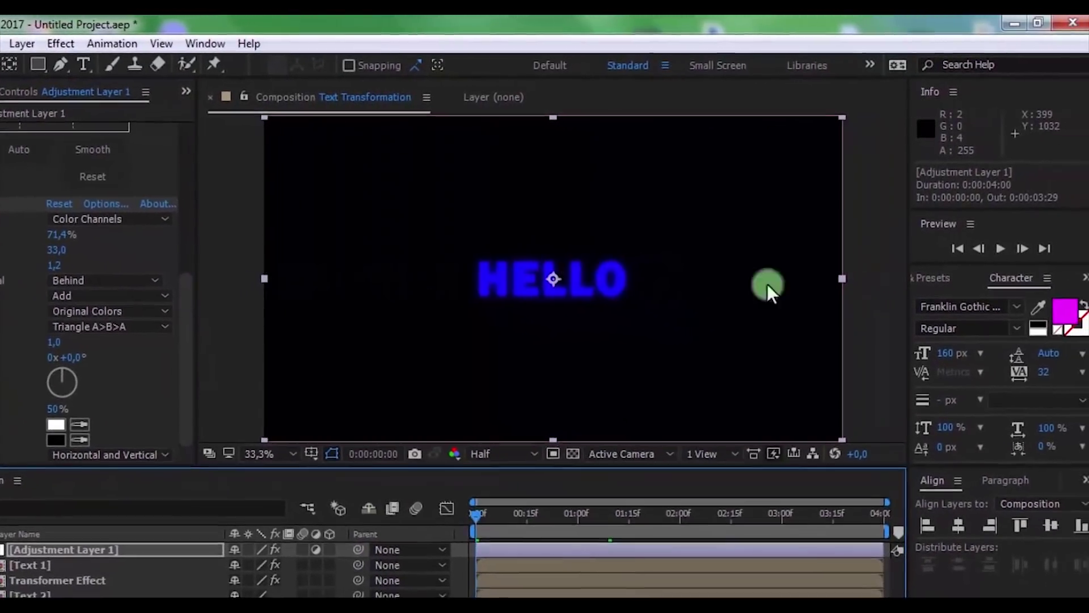
pyautogui.click(1073, 258)
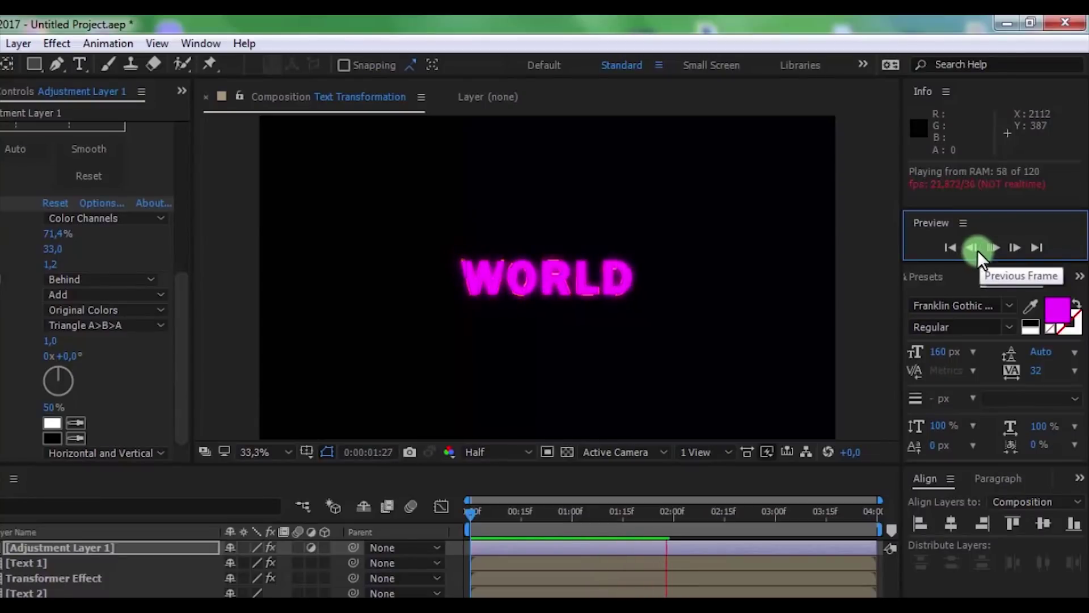
pyautogui.click(801, 407)
# Step: At the start, set starting keyframes for Glow Threshold and Glow Radius, with radius 0
pyautogui.click(513, 553)
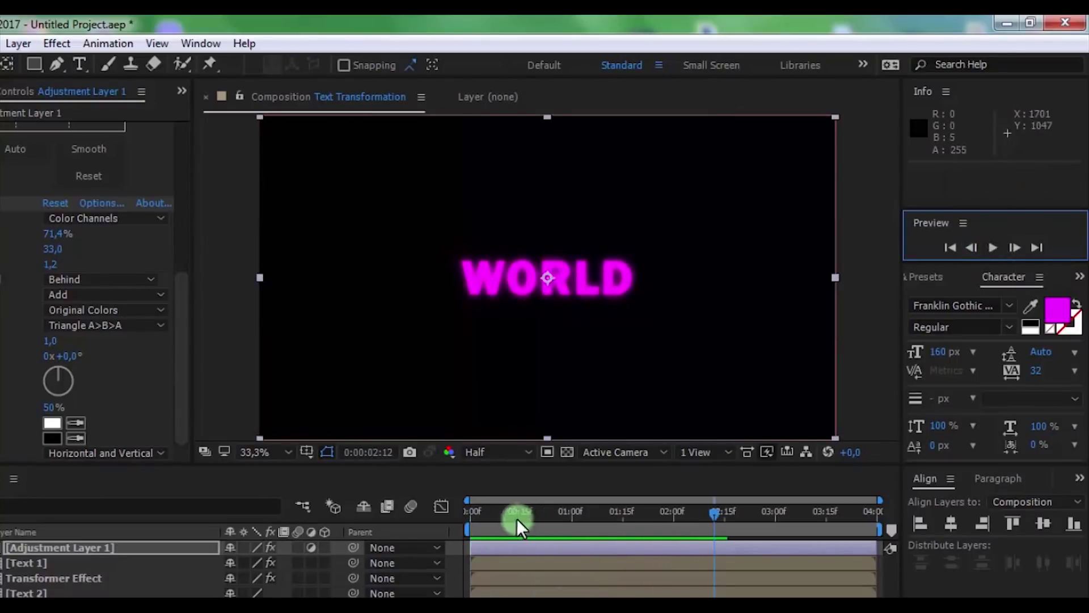
pyautogui.press('Home')
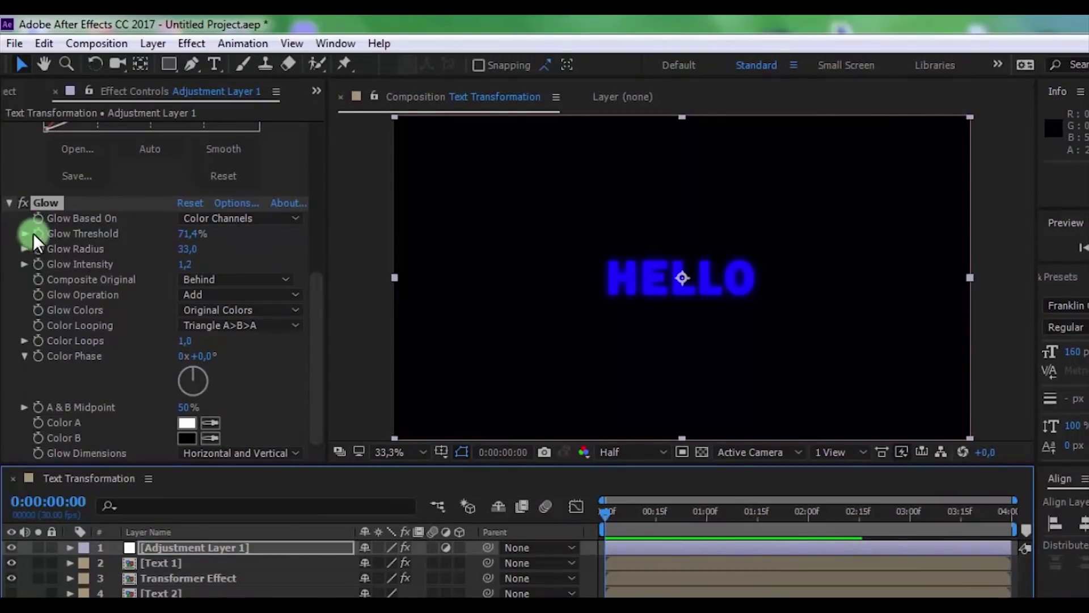
pyautogui.click(174, 238)
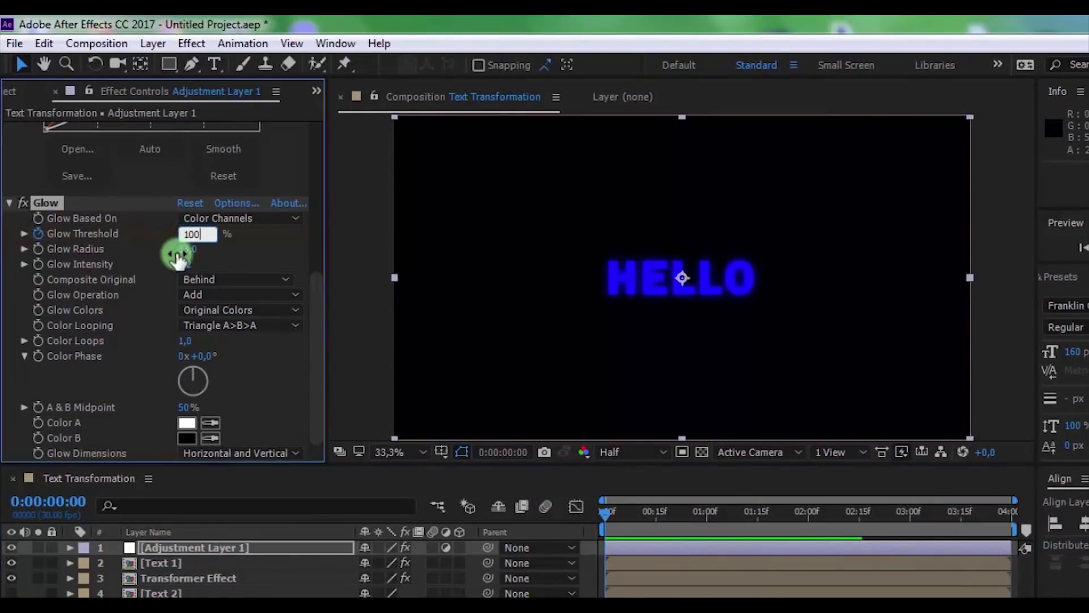
pyautogui.moveTo(178, 255)
pyautogui.mouseDown()
pyautogui.moveTo(219, 285)
pyautogui.moveTo(190, 250)
pyautogui.mouseUp()
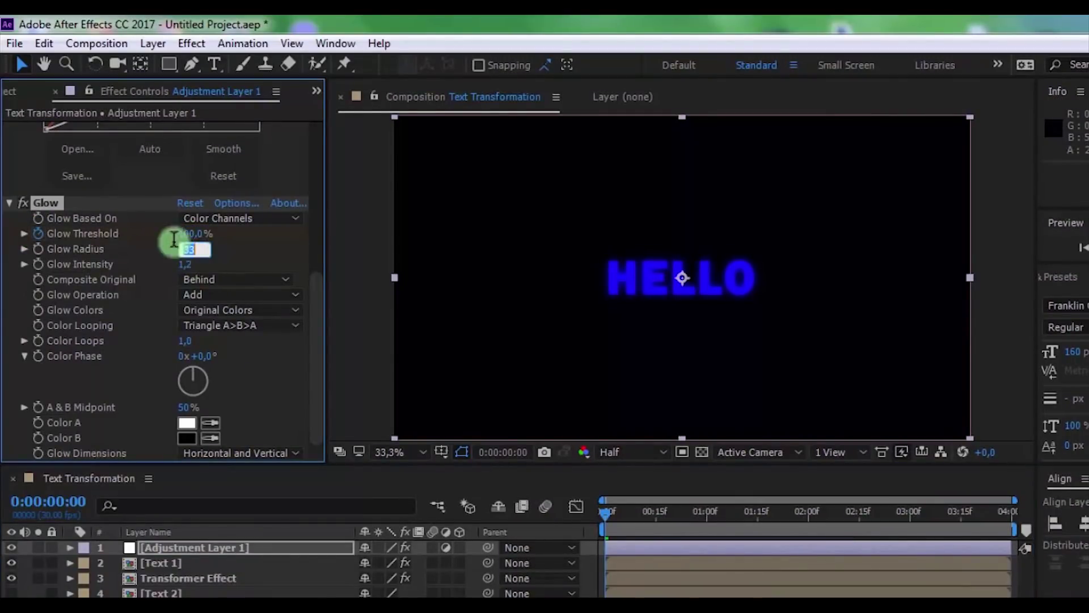
pyautogui.click(203, 262)
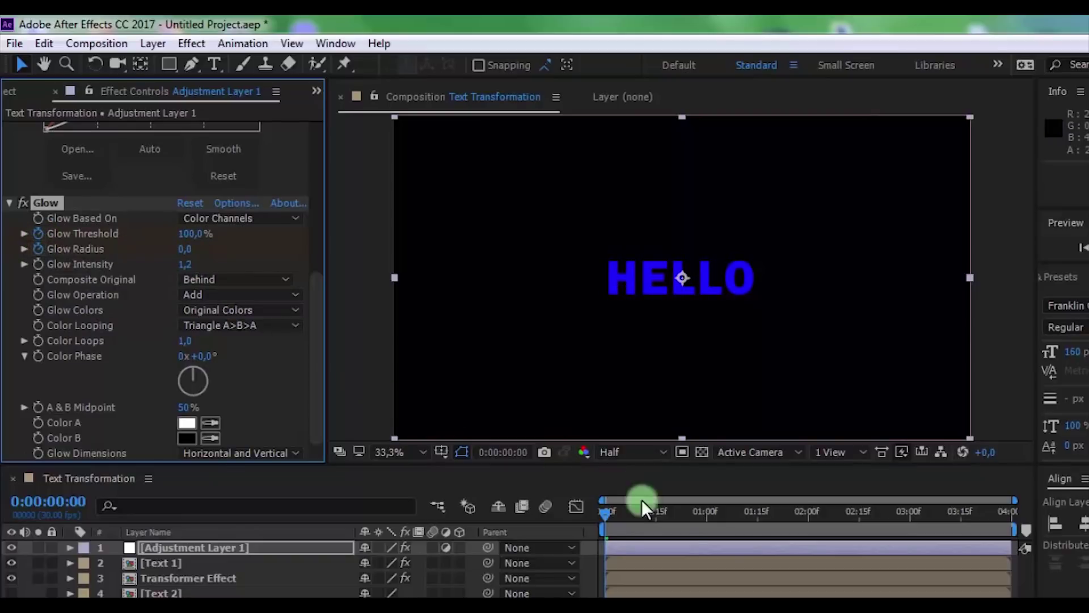
# Step: Keyframe the glow at 70% threshold and 30 radius at frame 21, holding it through 1:08
pyautogui.moveTo(652, 513); pyautogui.dragTo(681, 522)
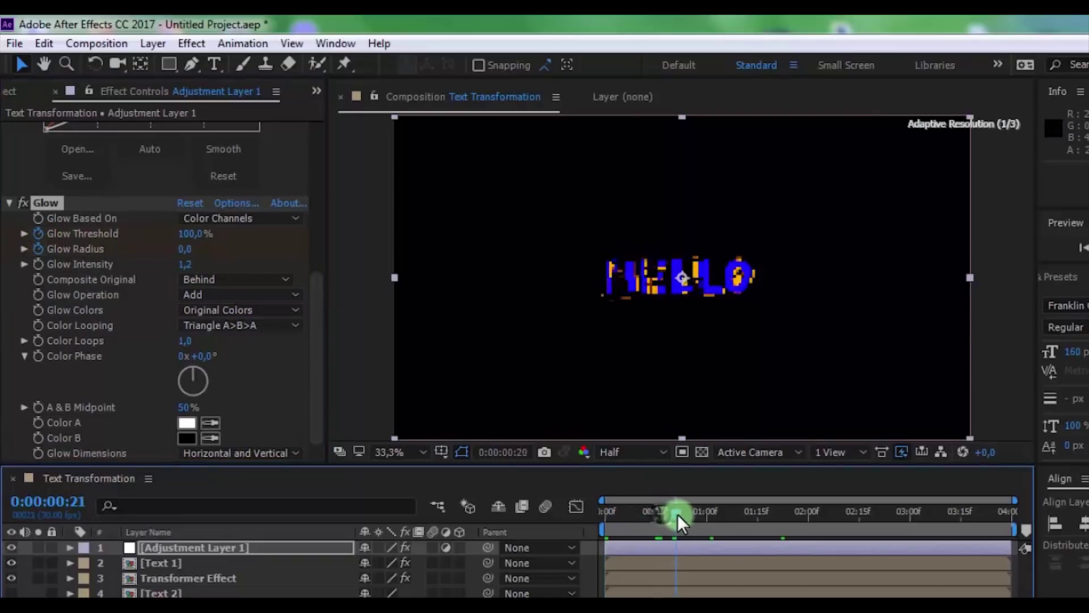
pyautogui.click(186, 250)
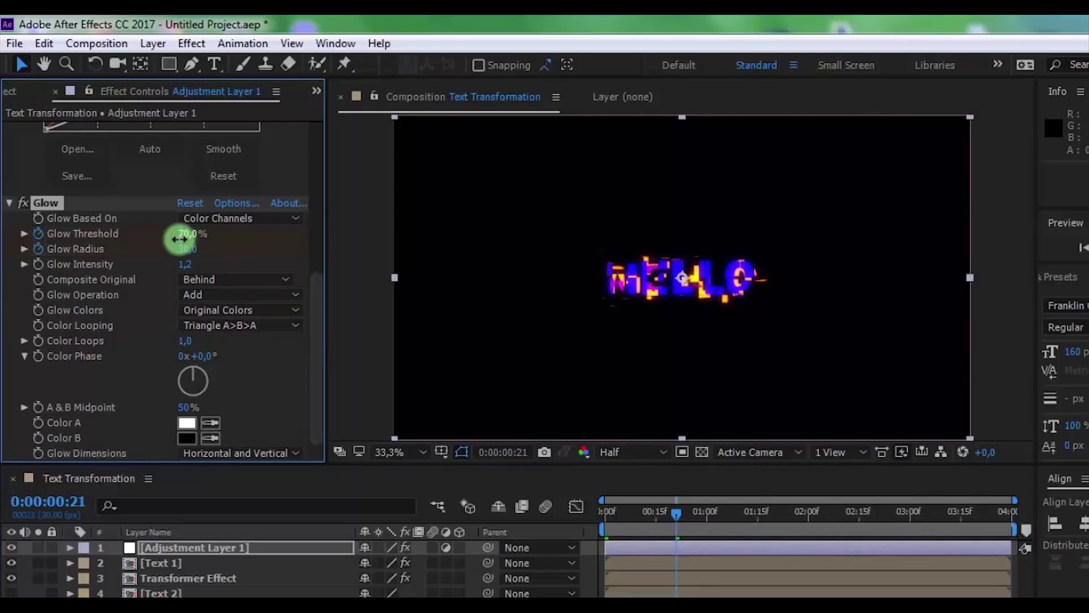
pyautogui.moveTo(722, 514); pyautogui.dragTo(734, 513)
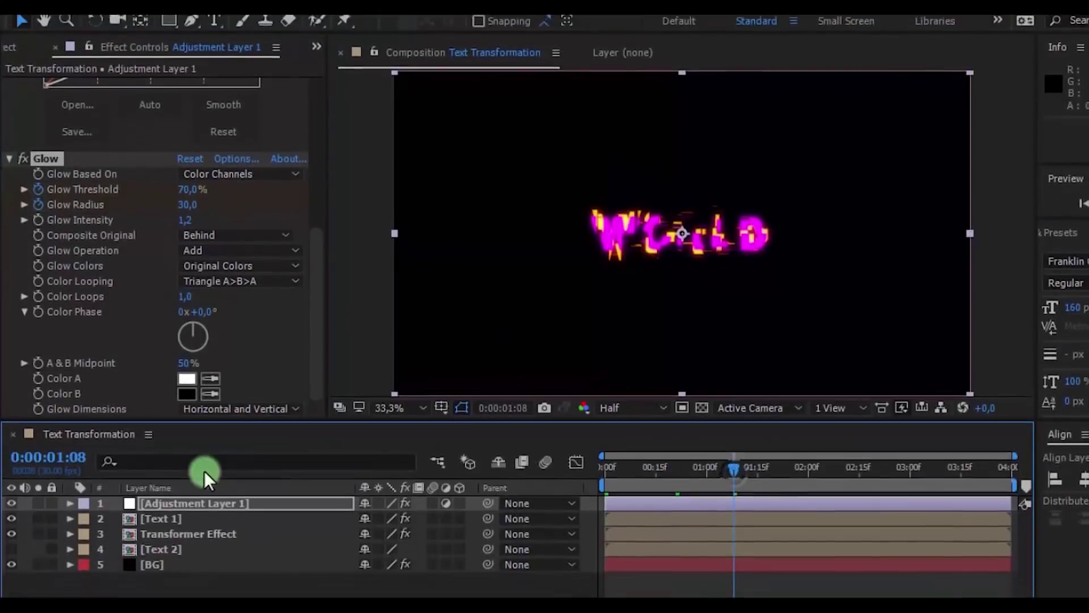
pyautogui.click(216, 506)
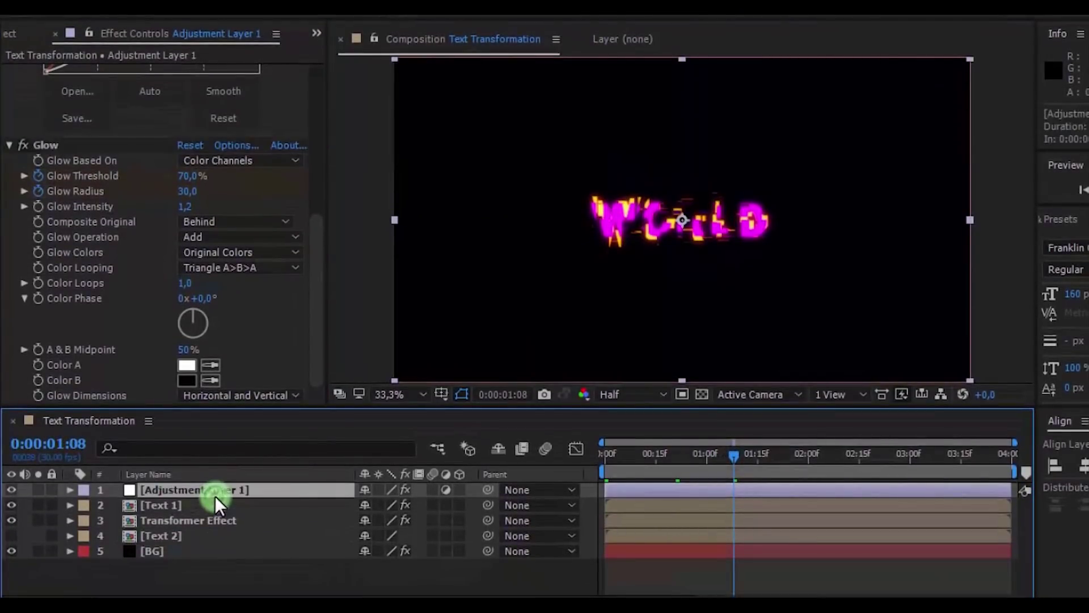
pyautogui.press('u')
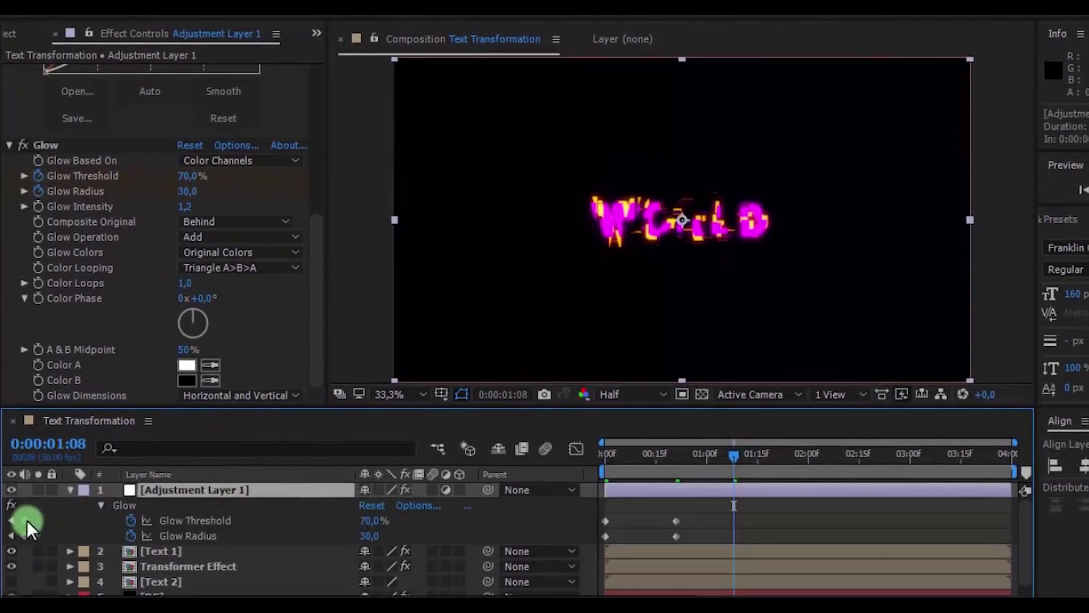
pyautogui.click(22, 520)
pyautogui.click(336, 536)
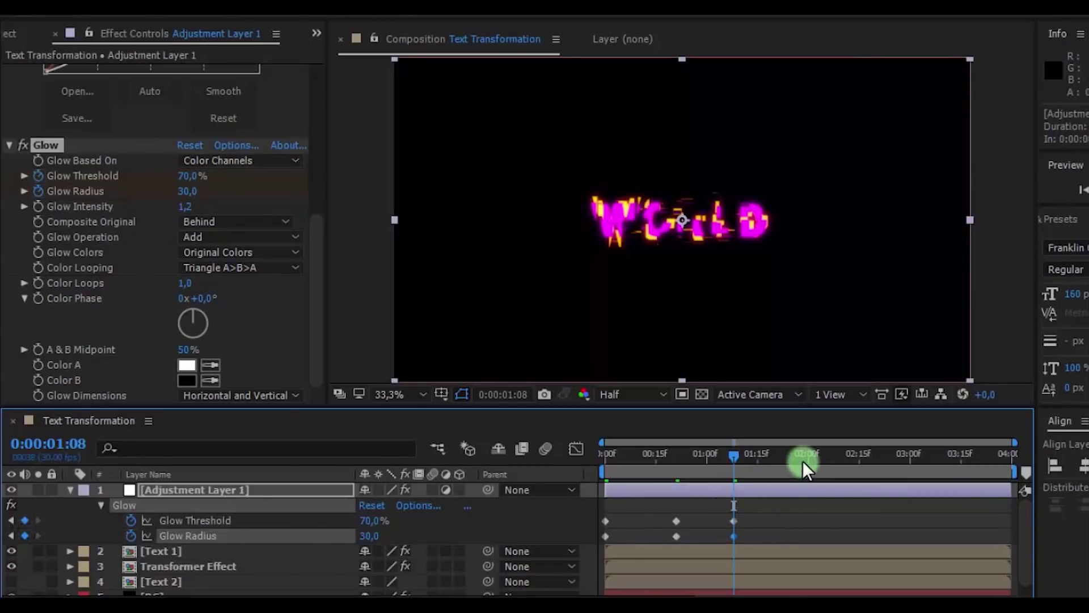
# Step: At two seconds keyframe Glow Threshold 100% and Radius 0, then preview from the start
pyautogui.click(808, 454)
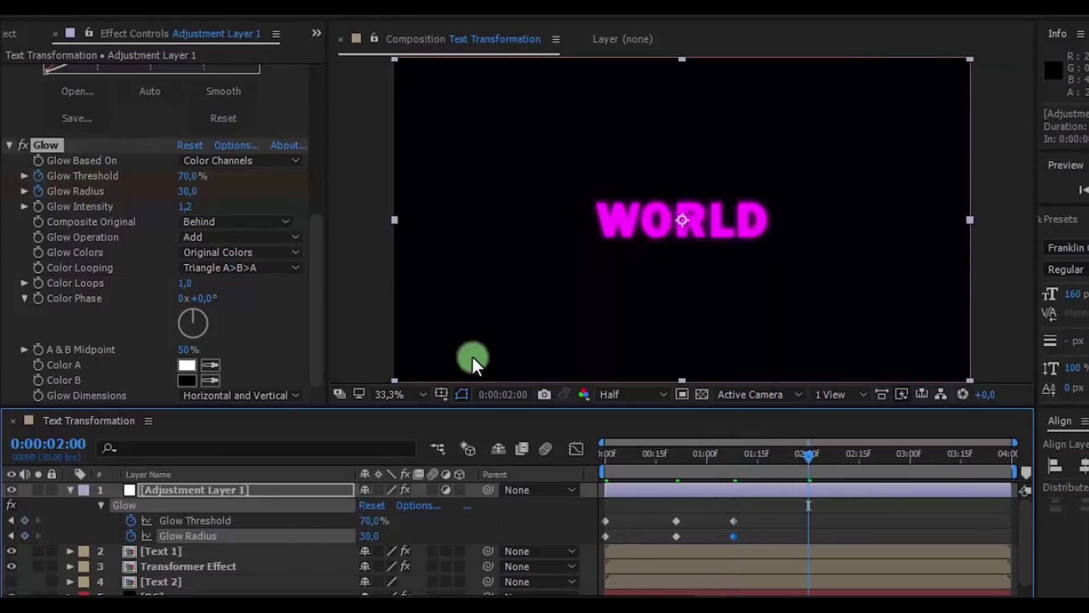
pyautogui.click(190, 176)
pyautogui.write('100')
pyautogui.press('Return')
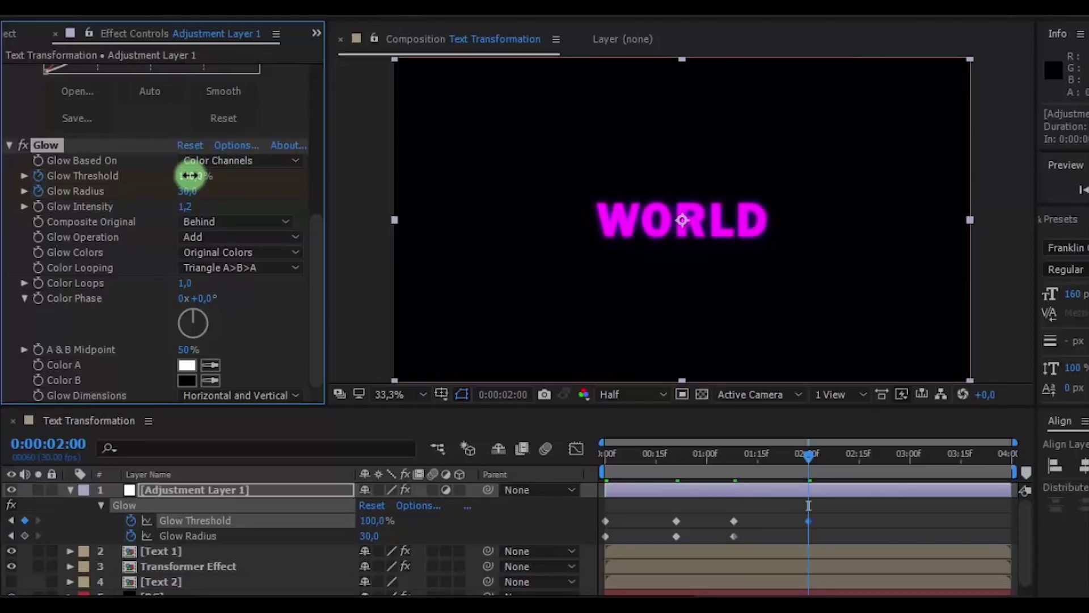
pyautogui.click(189, 191)
pyautogui.write('0')
pyautogui.press('Return')
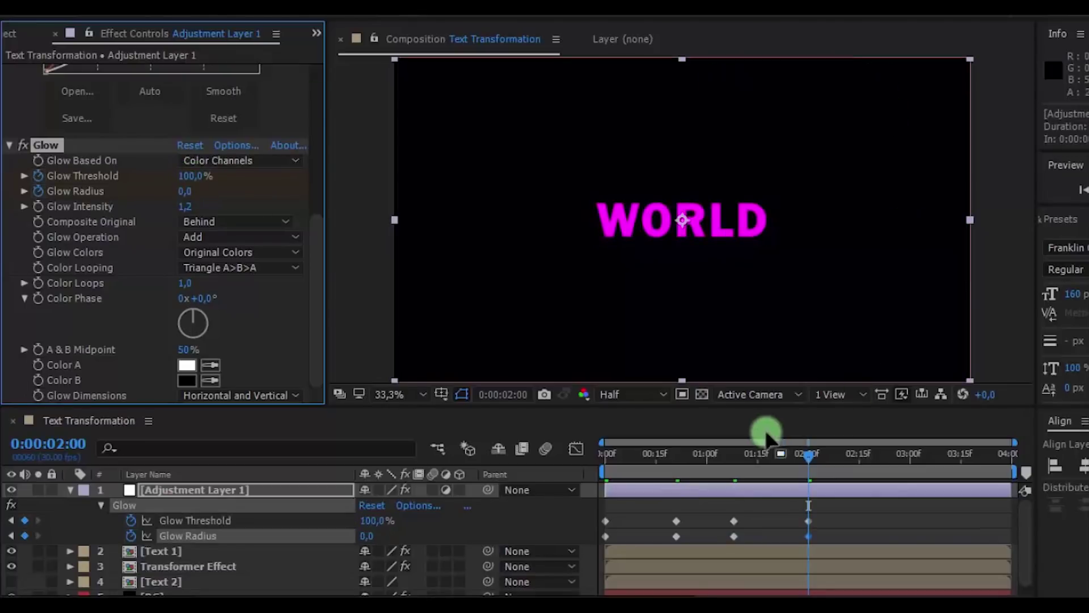
pyautogui.click(610, 454)
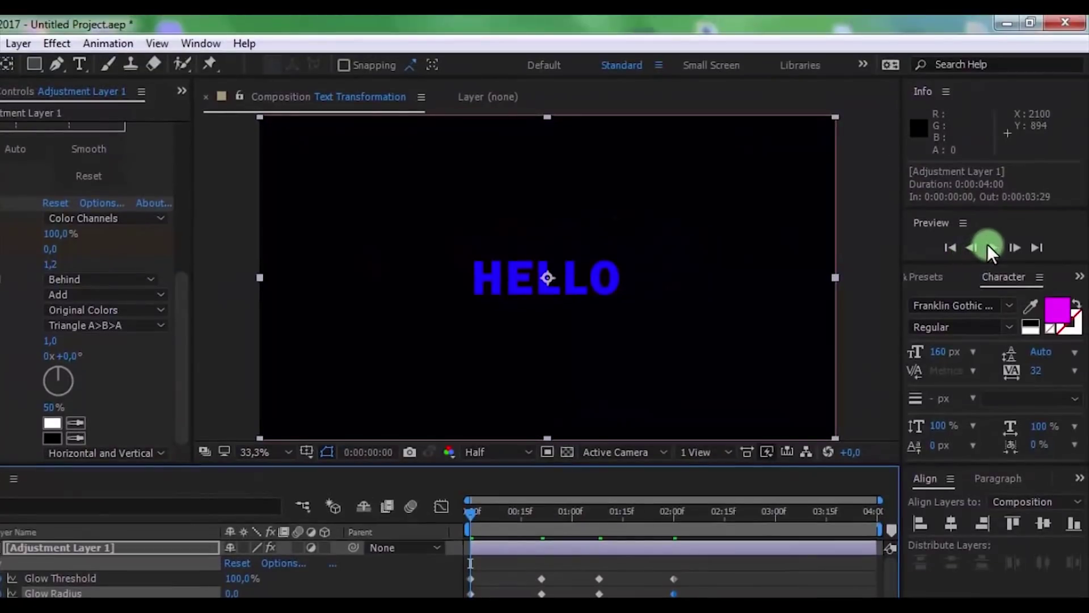
pyautogui.click(1015, 237)
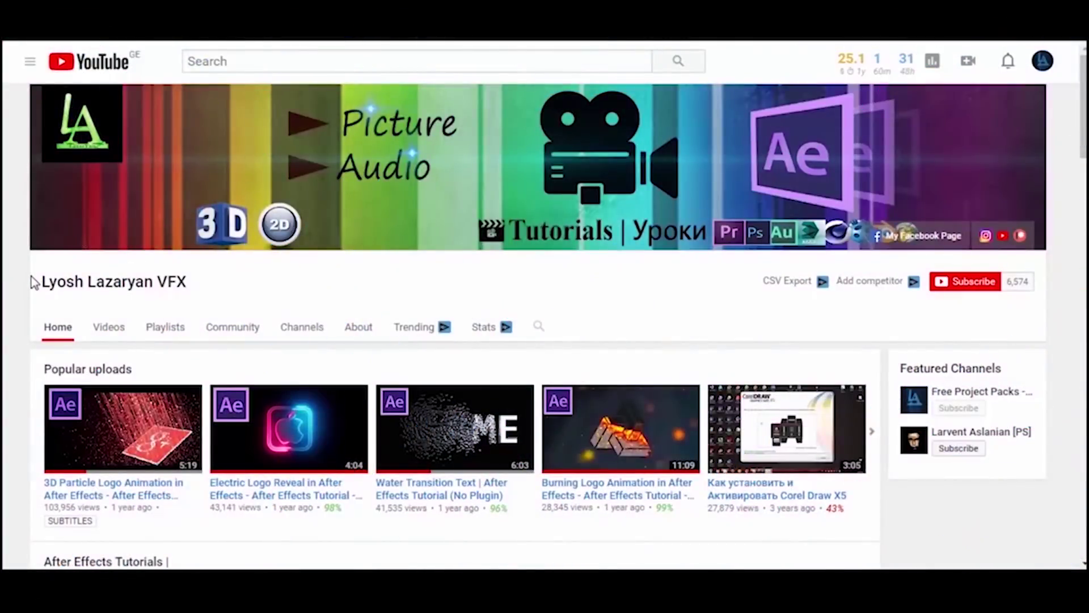
# Step: Subscribe to the tutorial channel and open its bell notification preferences
pyautogui.moveTo(41, 282); pyautogui.dragTo(189, 286)
pyautogui.click(239, 305)
pyautogui.click(963, 282)
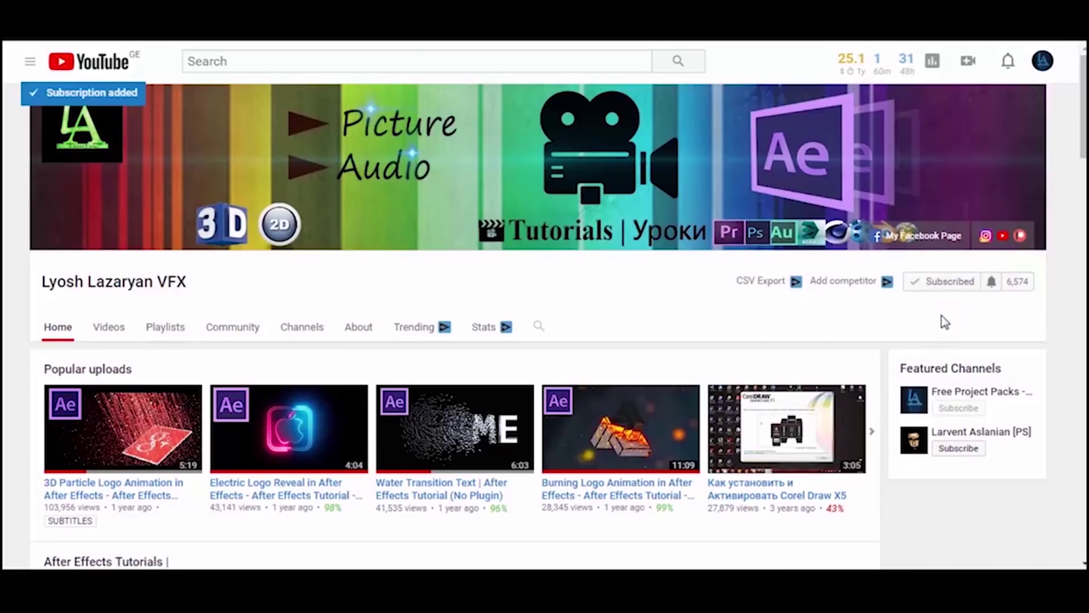
pyautogui.click(991, 284)
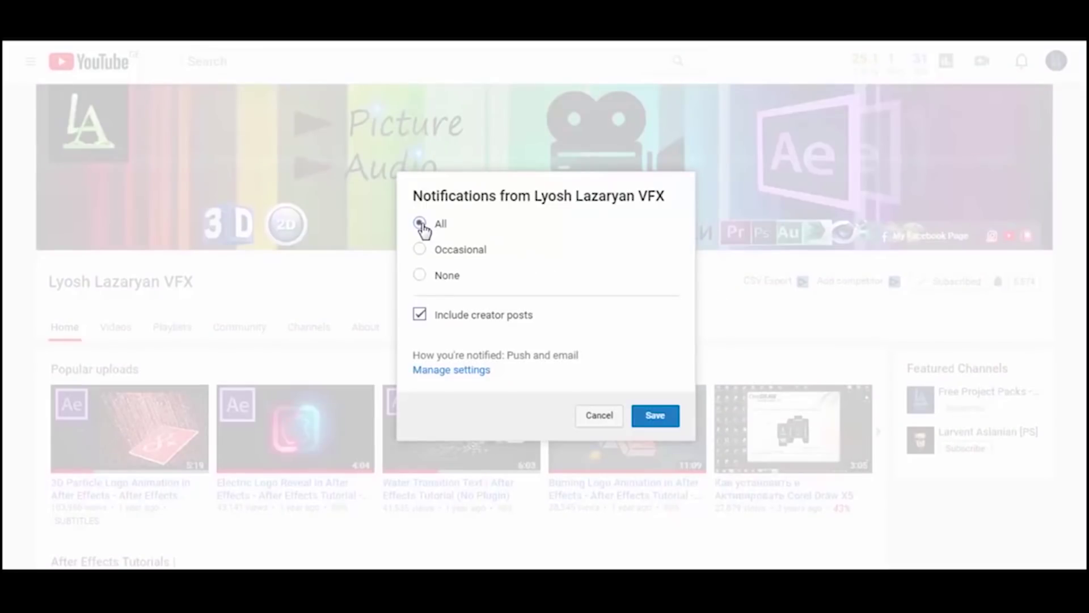